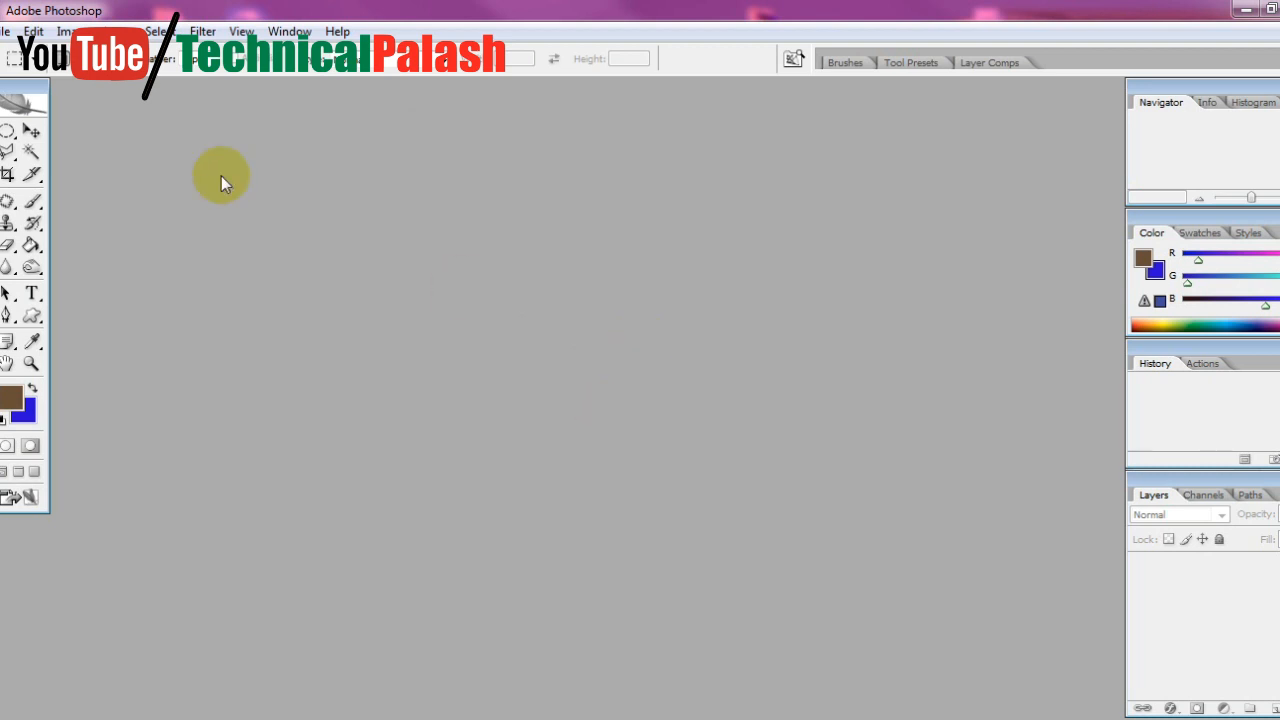
Start a new document and switch its dimension units from inches to pixels
{"action": "left_click", "coordinate": [4, 31]}
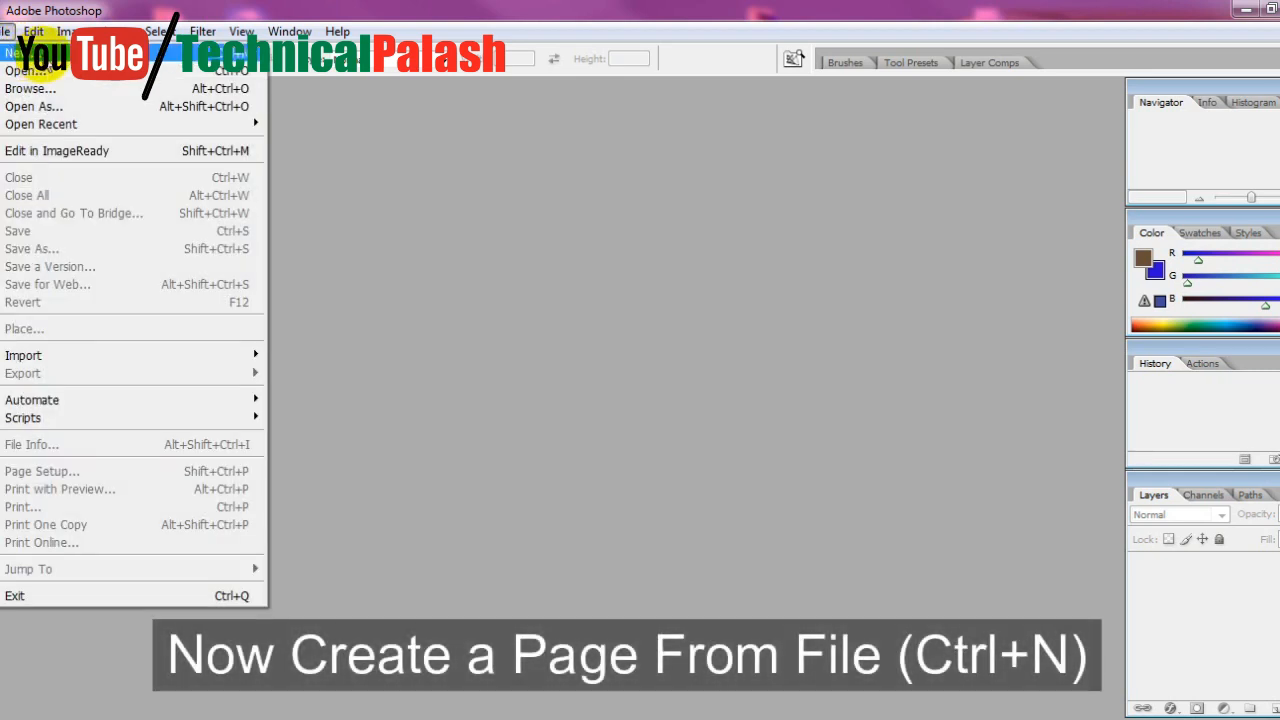
{"action": "left_click", "coordinate": [20, 52]}
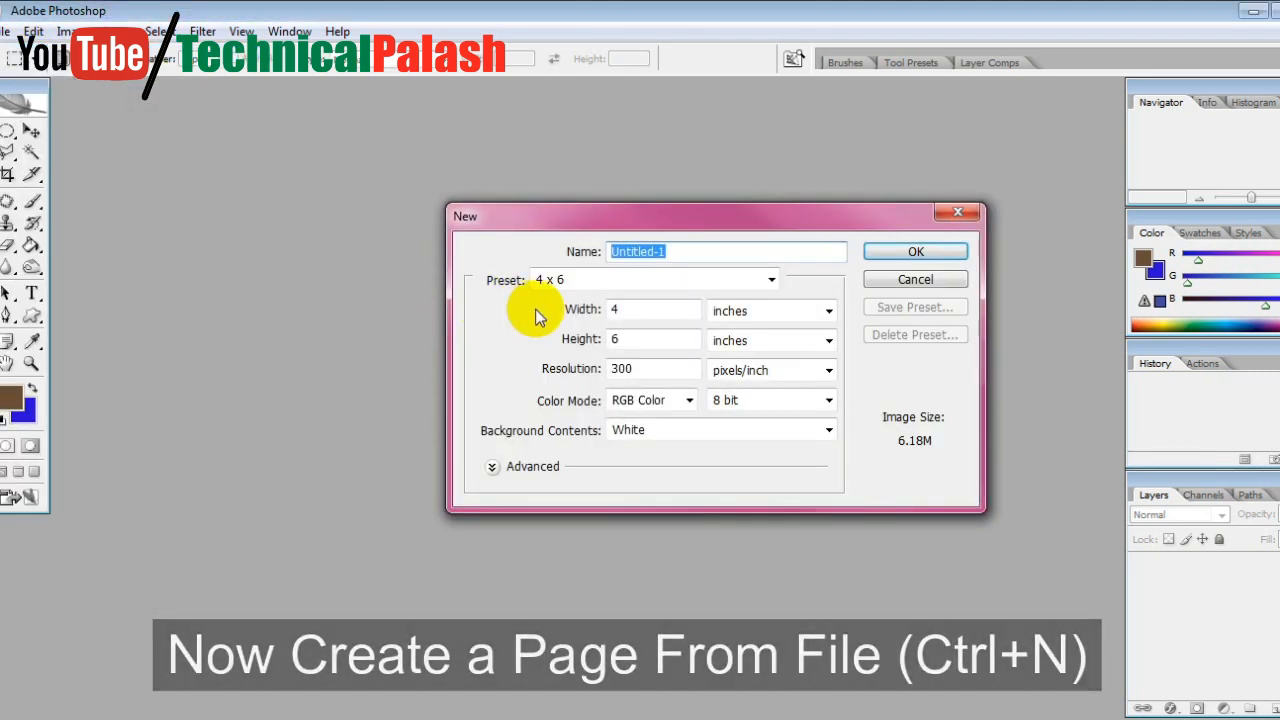
{"action": "left_click_drag", "start_coordinate": [603, 217], "coordinate": [517, 218]}
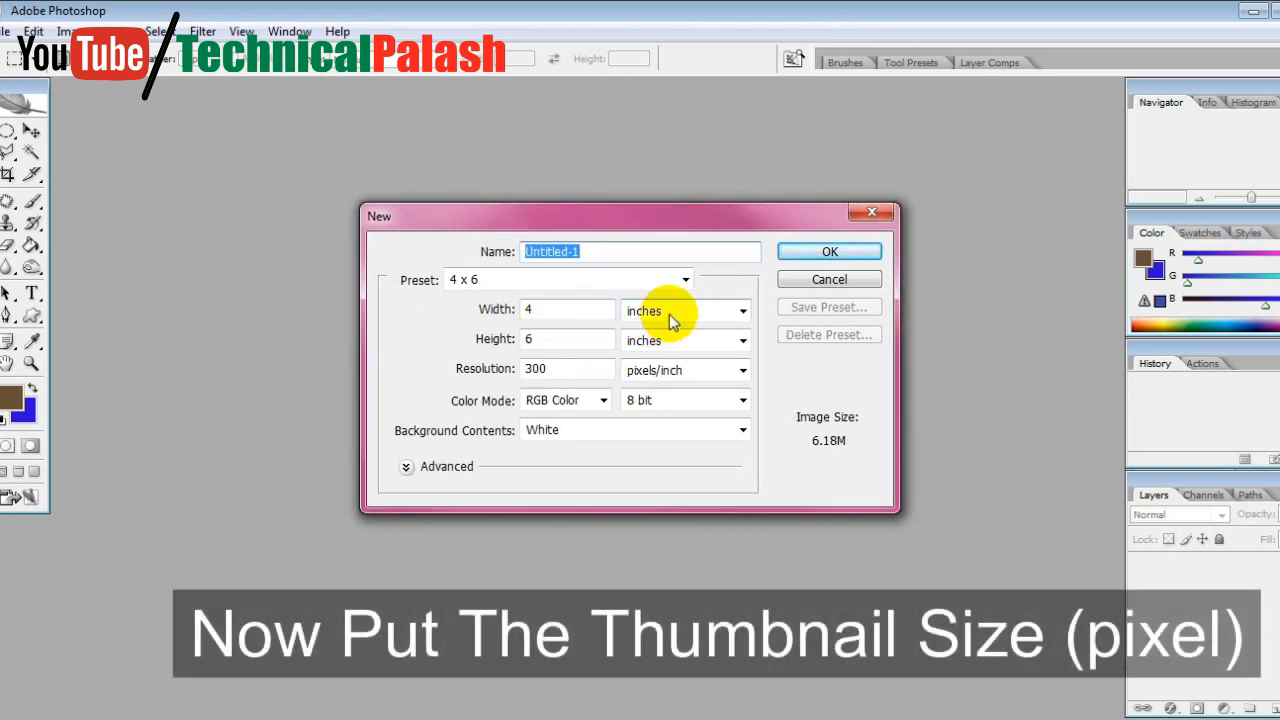
{"action": "left_click", "coordinate": [670, 318]}
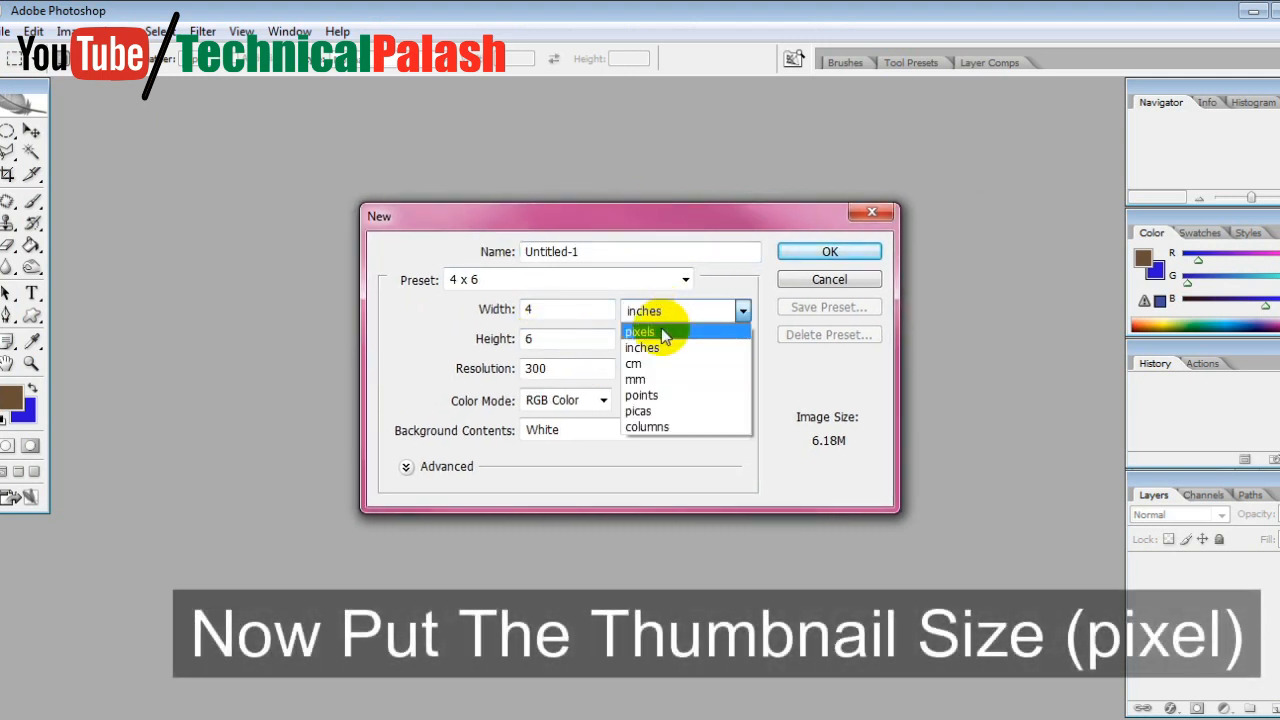
{"action": "left_click", "coordinate": [660, 332]}
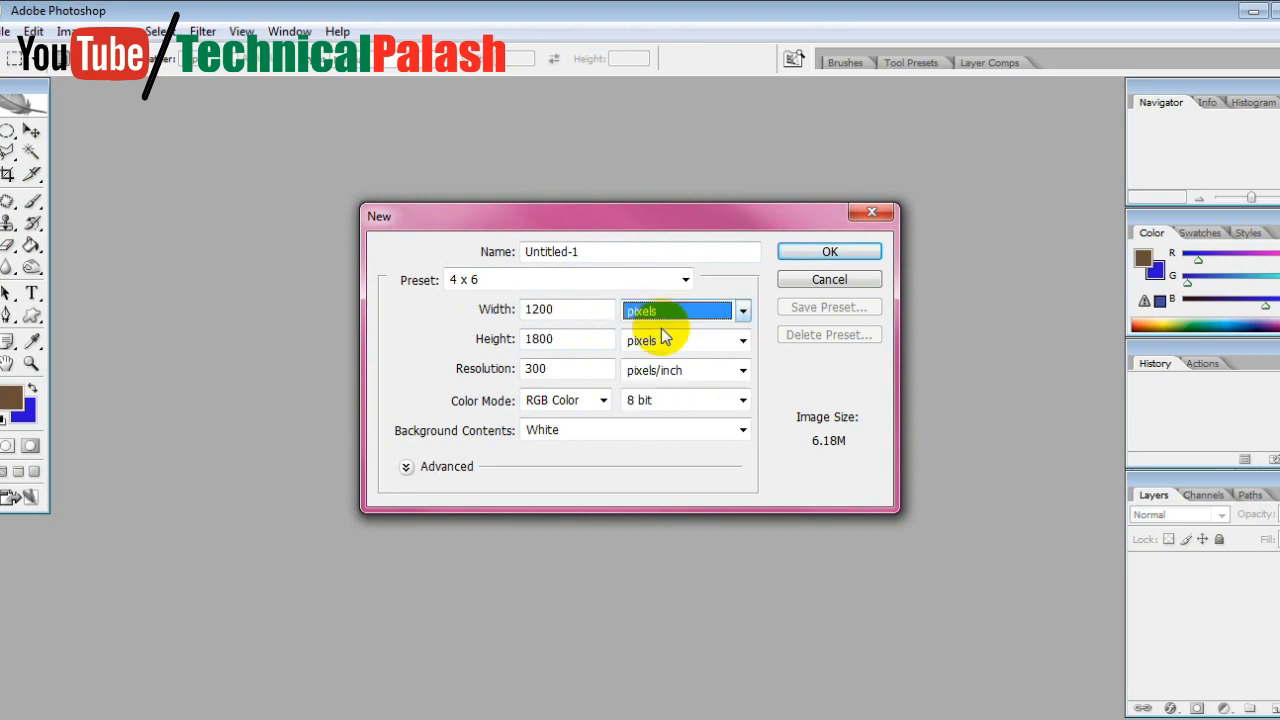
Set the new document's width to 1280 pixels and its height to 720 pixels
{"action": "double_click", "coordinate": [545, 310]}
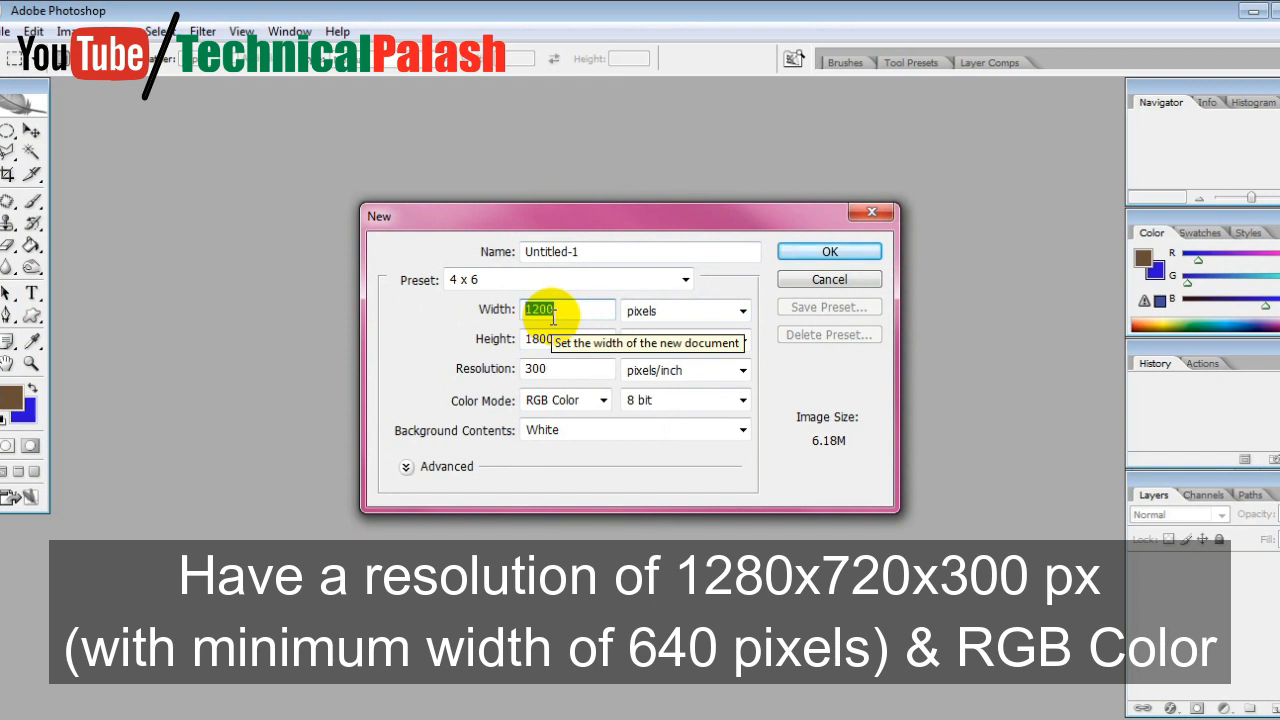
{"action": "type", "text": "12"}
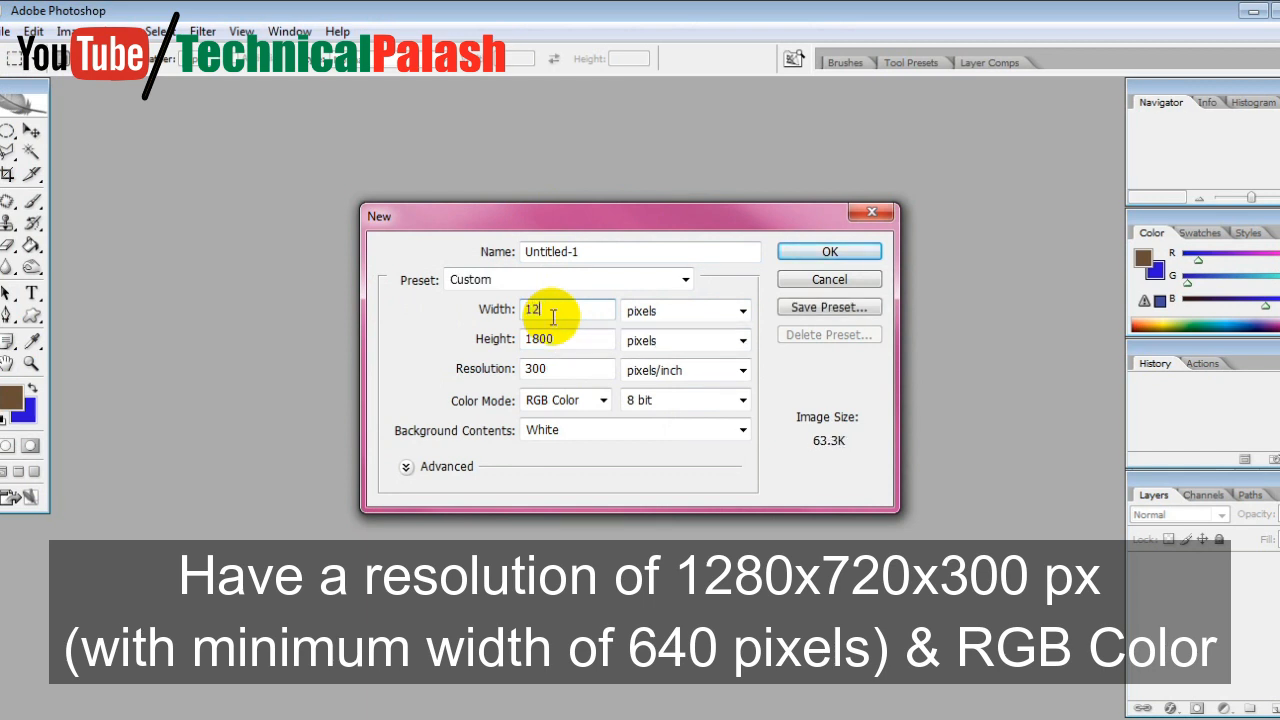
{"action": "type", "text": "80"}
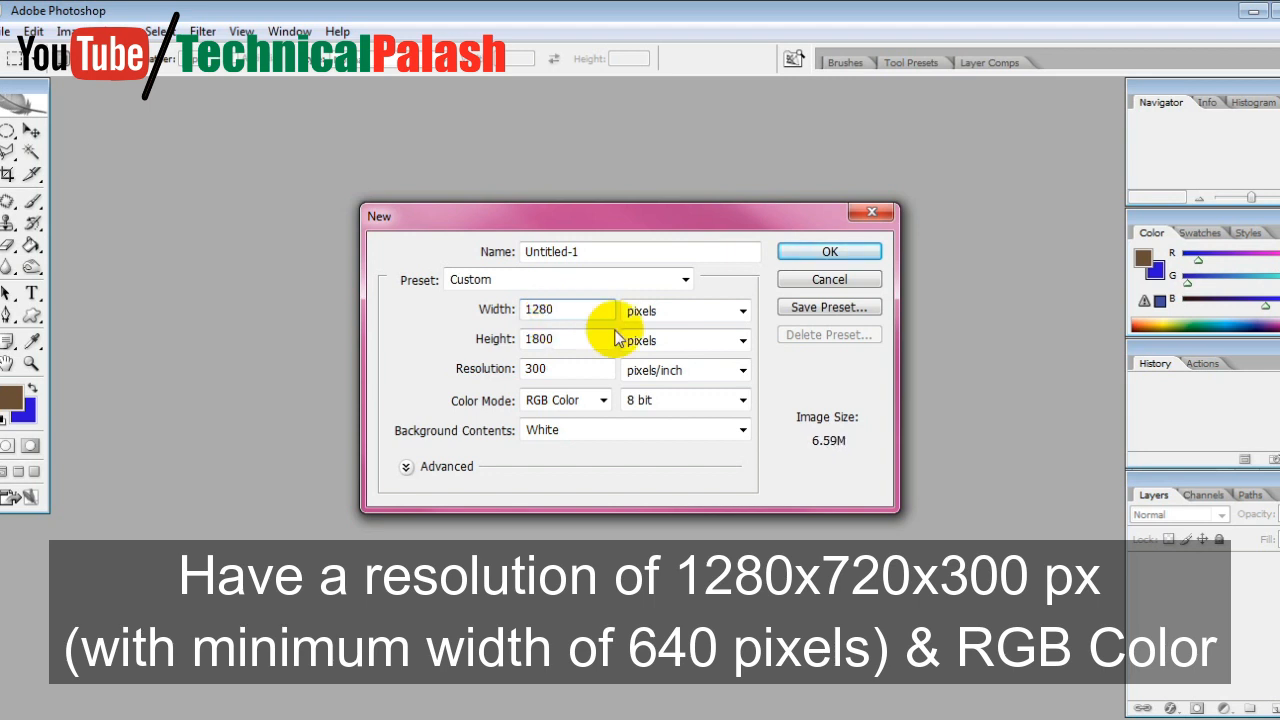
{"action": "double_click", "coordinate": [586, 341]}
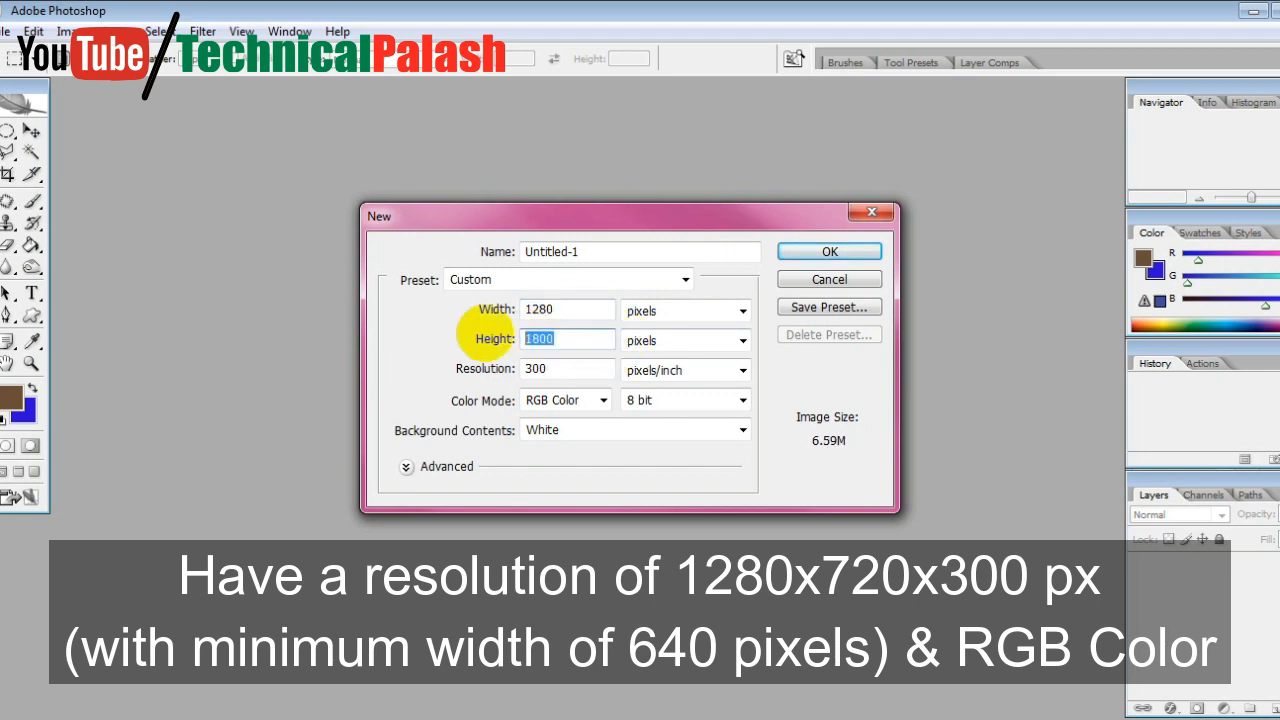
{"action": "type", "text": "720"}
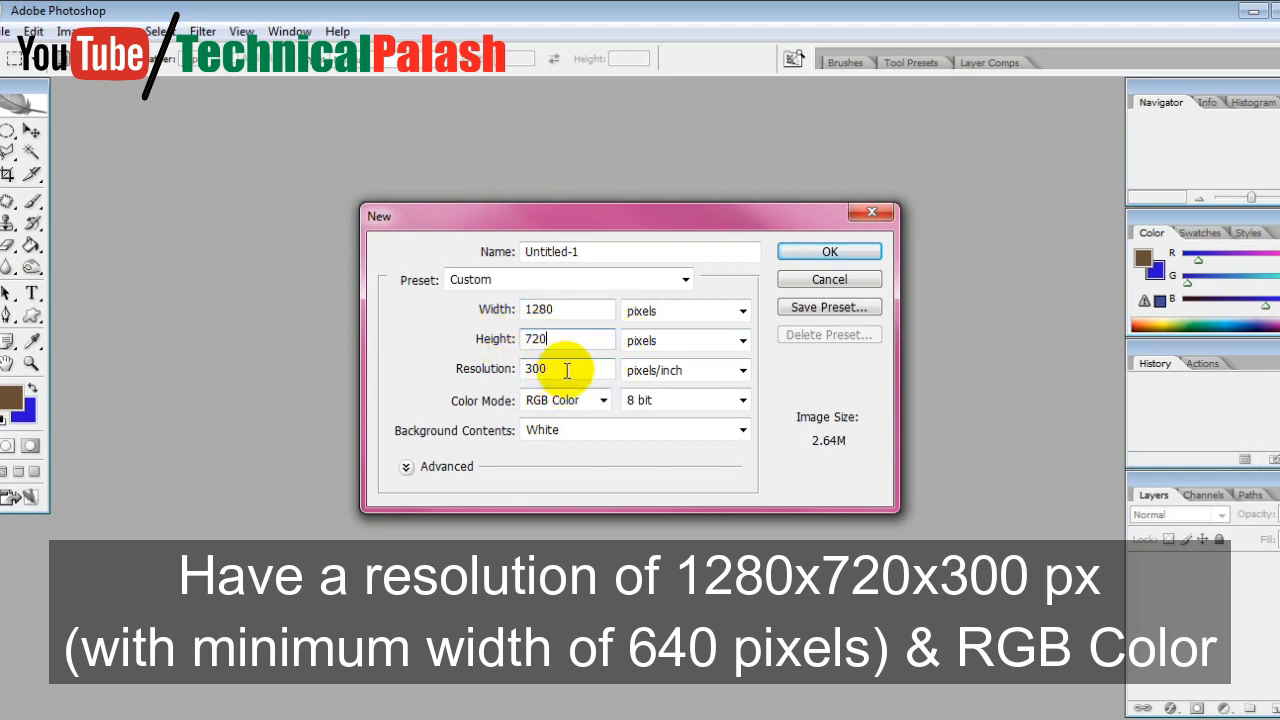
Choose CMYK Color as the color mode, create the document, and enlarge its window to show the whole canvas
{"action": "double_click", "coordinate": [531, 366]}
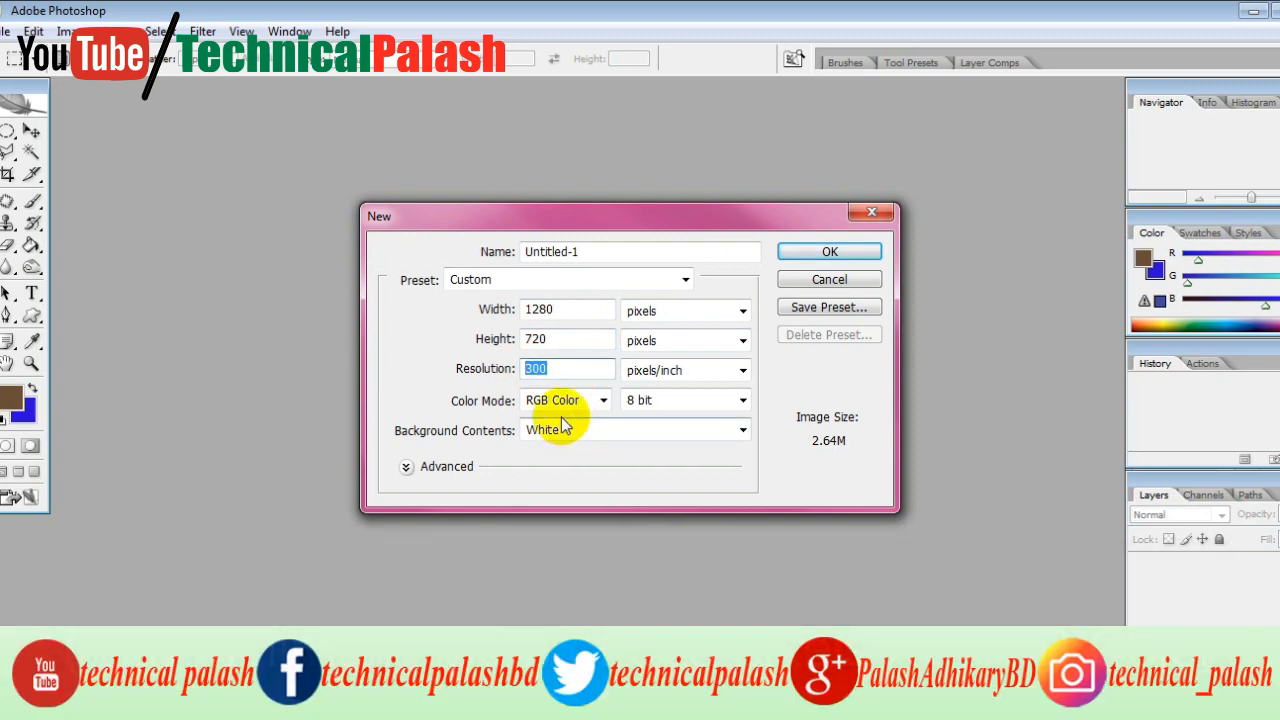
{"action": "left_click", "coordinate": [594, 404]}
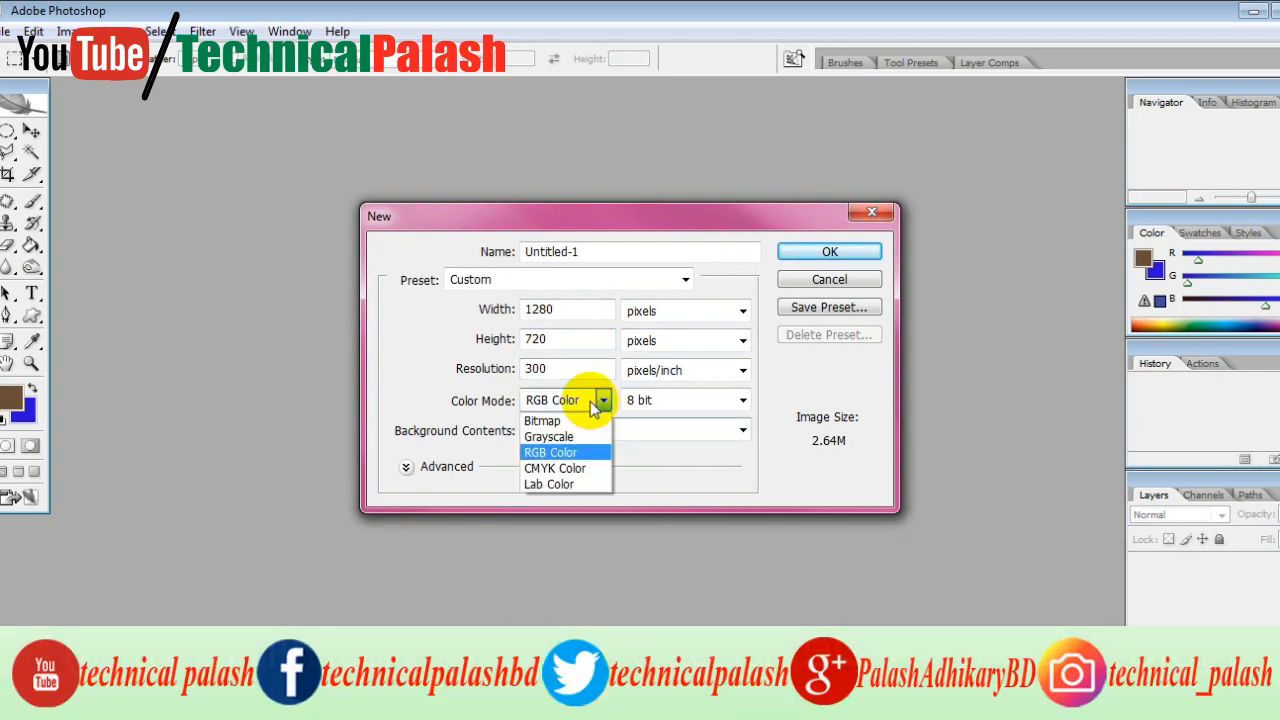
{"action": "left_click", "coordinate": [565, 477]}
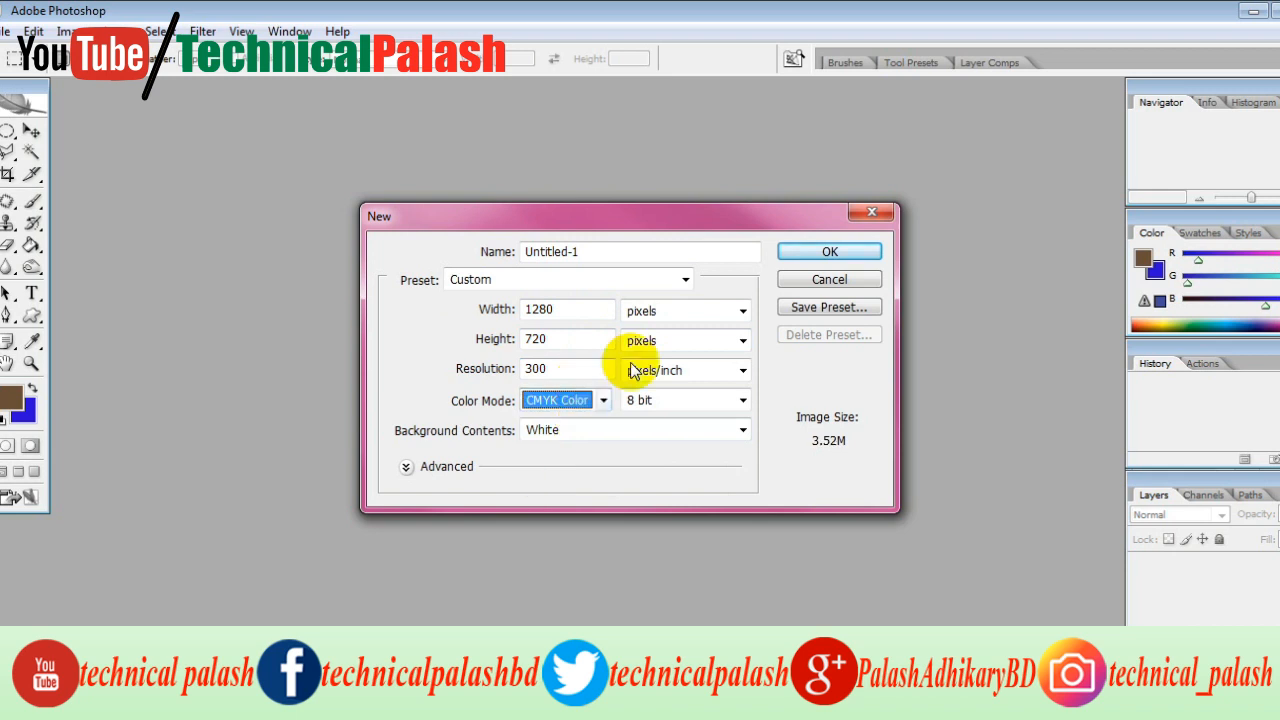
{"action": "left_click", "coordinate": [830, 252]}
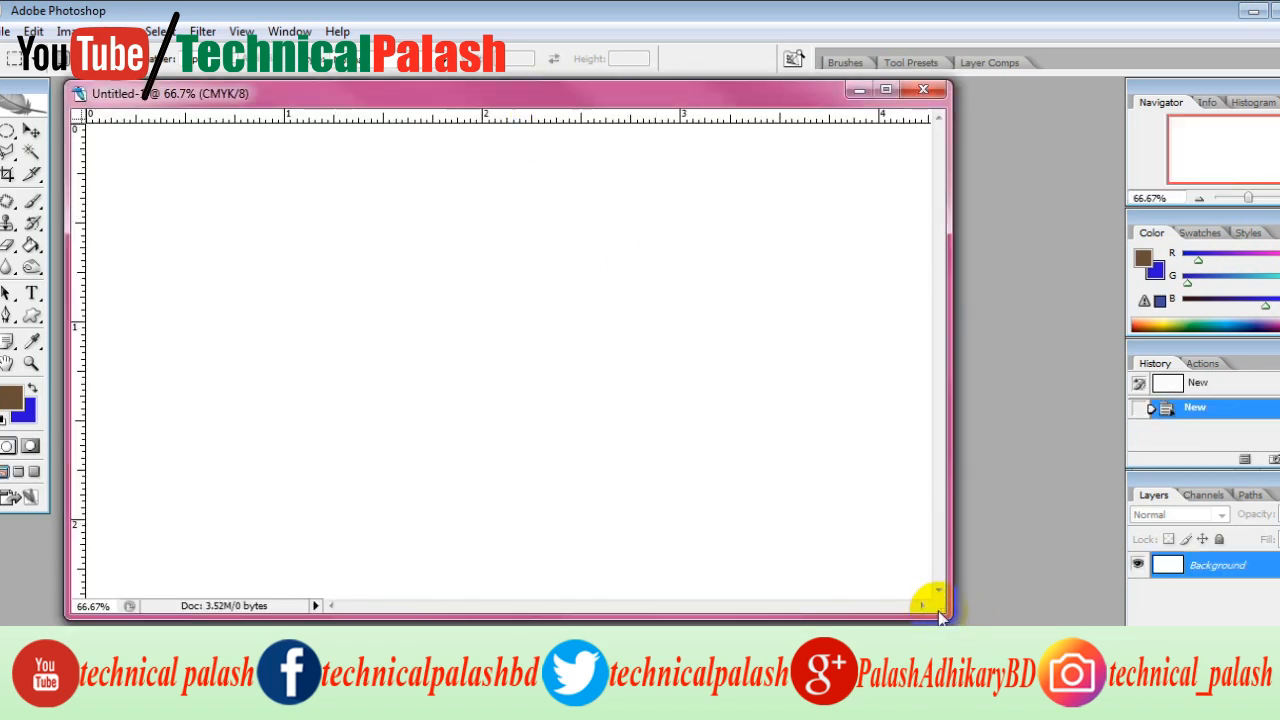
{"action": "left_click_drag", "start_coordinate": [940, 606], "coordinate": [990, 616]}
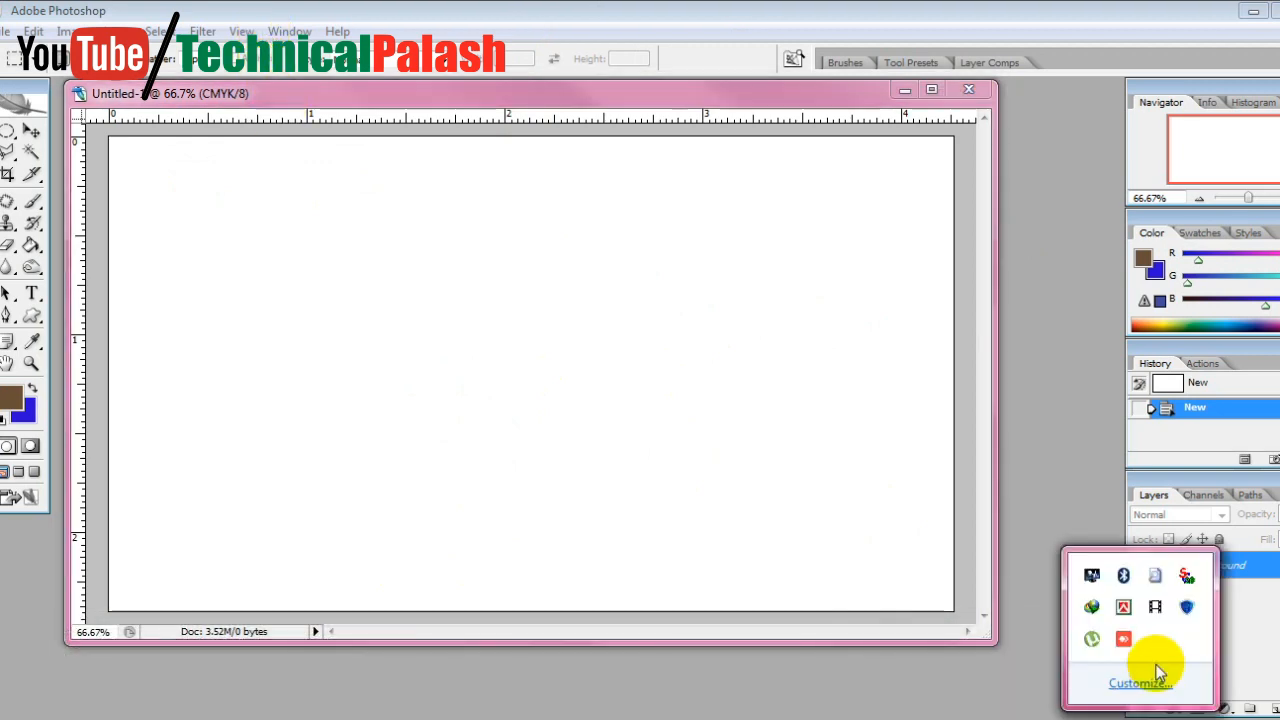
Open the image Snapshot_34.png from the Desktop alongside the blank document
{"action": "left_click", "coordinate": [1140, 714]}
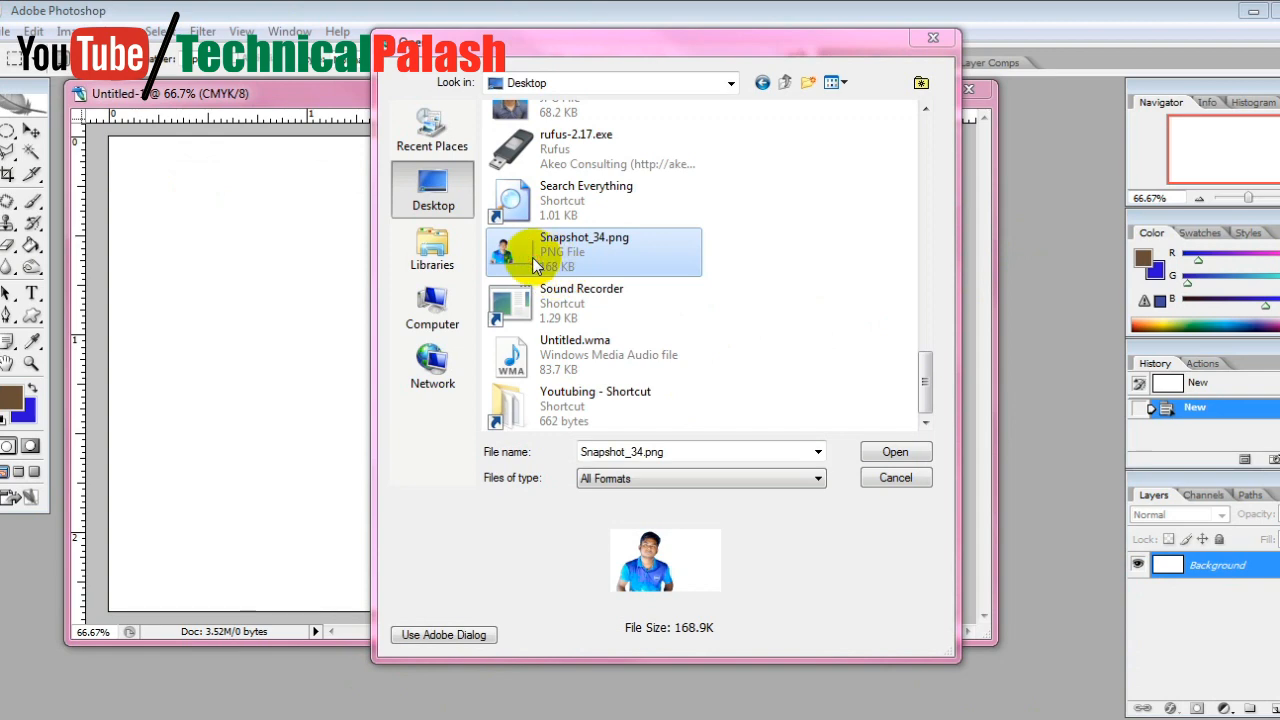
{"action": "left_click", "coordinate": [880, 452]}
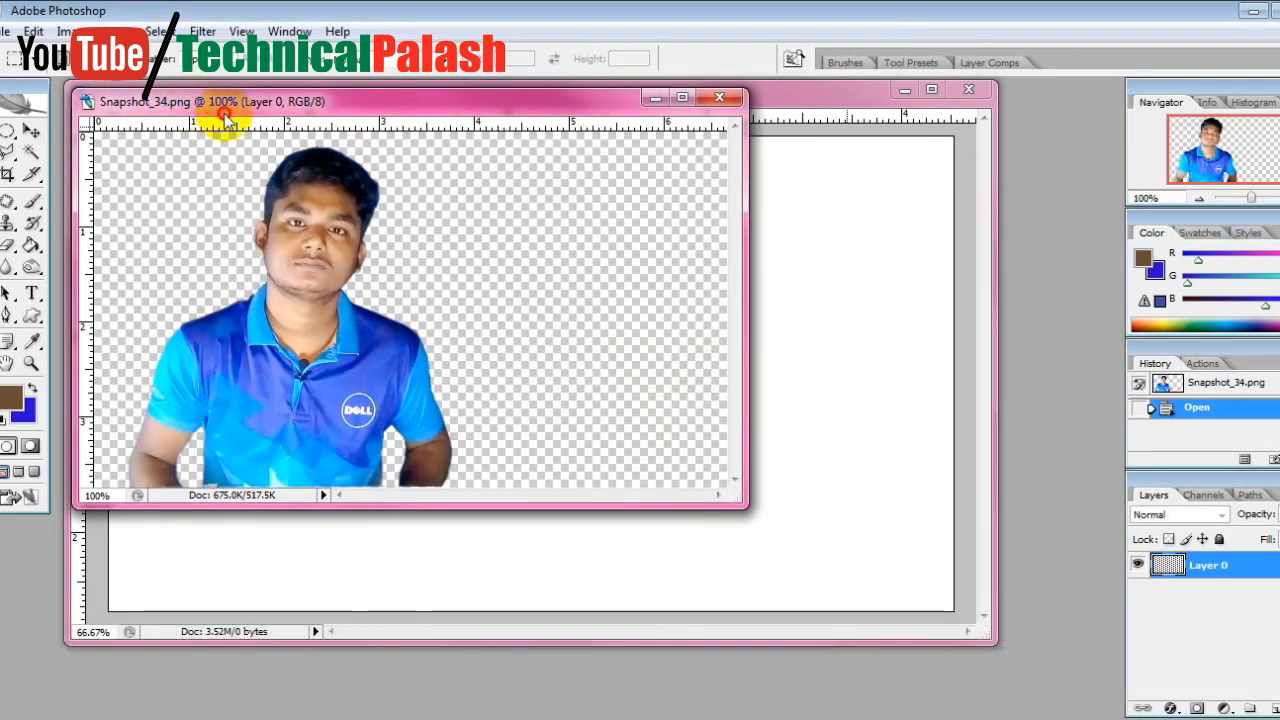
{"action": "left_click_drag", "start_coordinate": [198, 101], "coordinate": [228, 113]}
Shift the cut-out portrait rightward toward the middle of the Snapshot_34.png canvas with the Move tool
{"action": "left_click", "coordinate": [38, 136]}
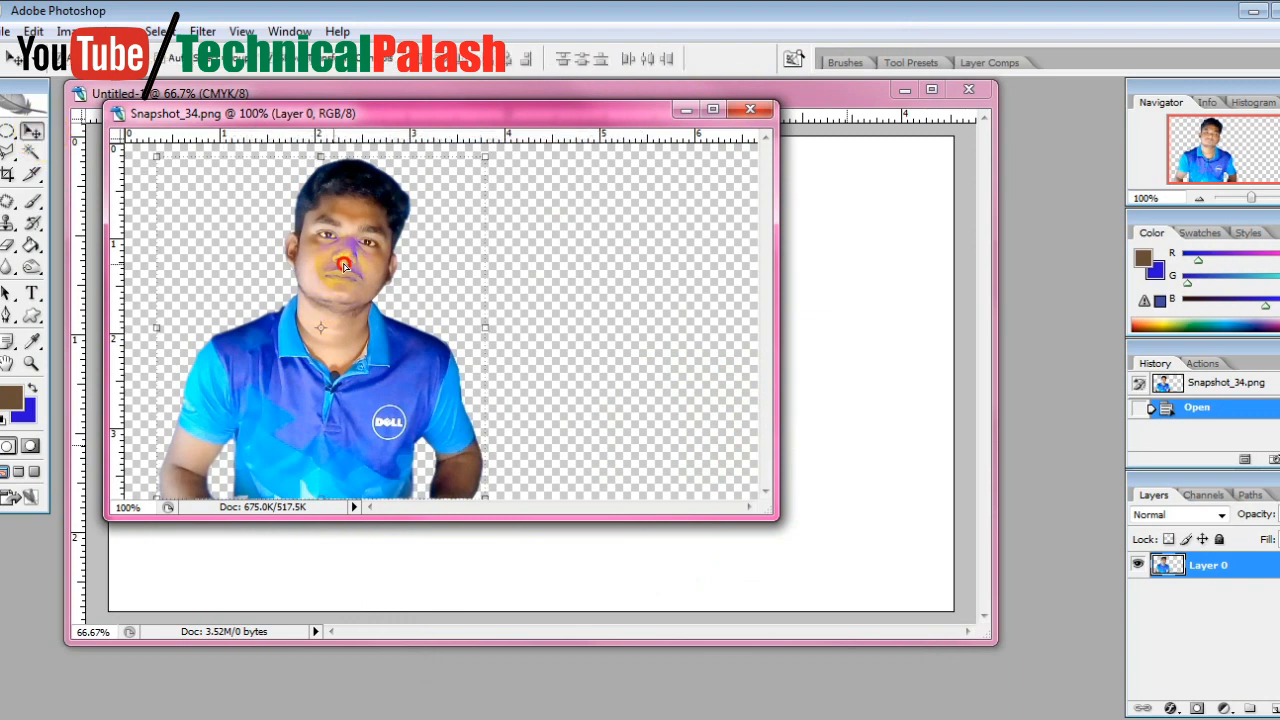
{"action": "left_click_drag", "start_coordinate": [343, 265], "coordinate": [422, 263]}
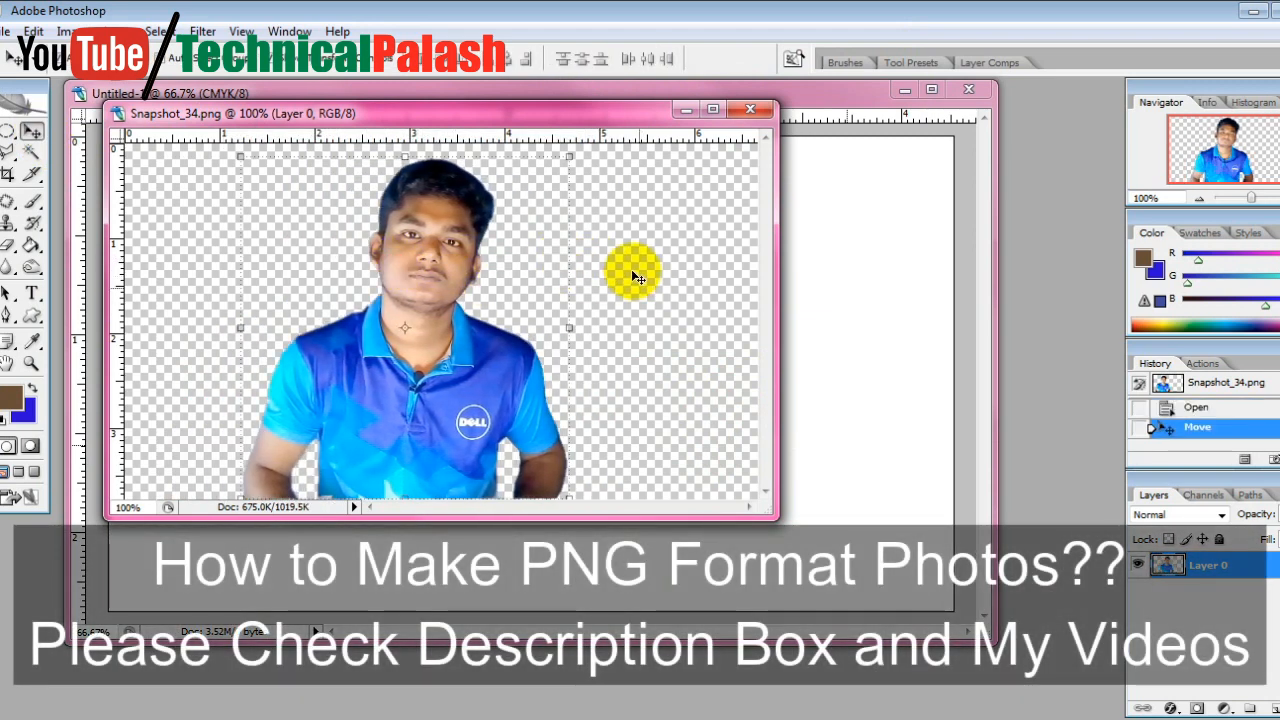
{"action": "left_click_drag", "start_coordinate": [438, 209], "coordinate": [466, 208]}
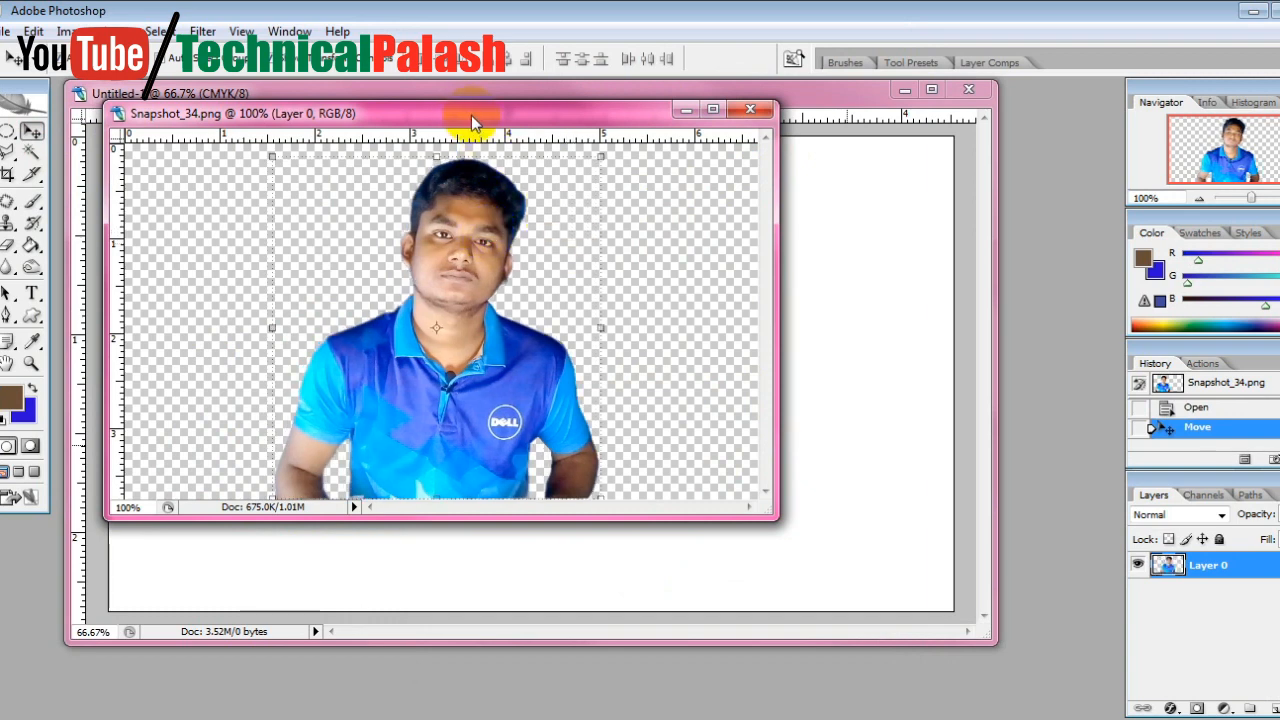
Copy the portrait layer from Snapshot_34.png into the blank document and place it in the lower middle of the canvas
{"action": "left_click_drag", "start_coordinate": [494, 119], "coordinate": [818, 146]}
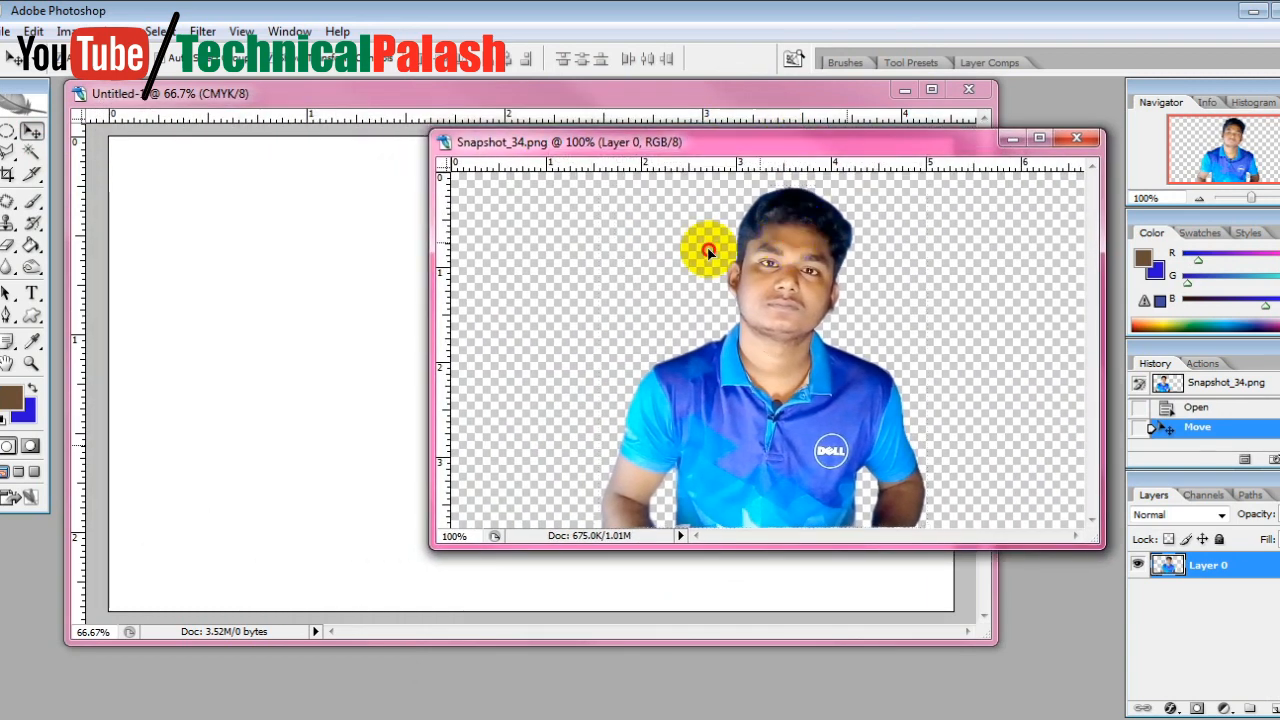
{"action": "left_click_drag", "start_coordinate": [700, 251], "coordinate": [615, 412]}
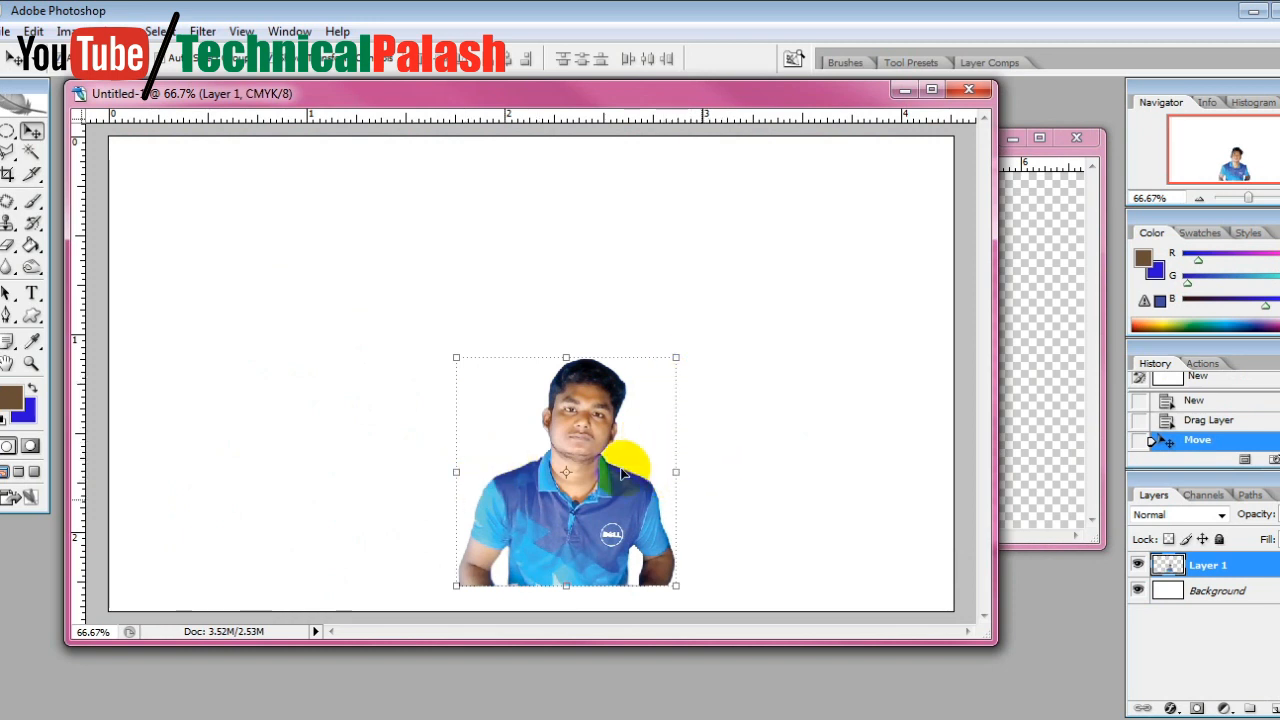
{"action": "left_click_drag", "start_coordinate": [600, 403], "coordinate": [594, 396]}
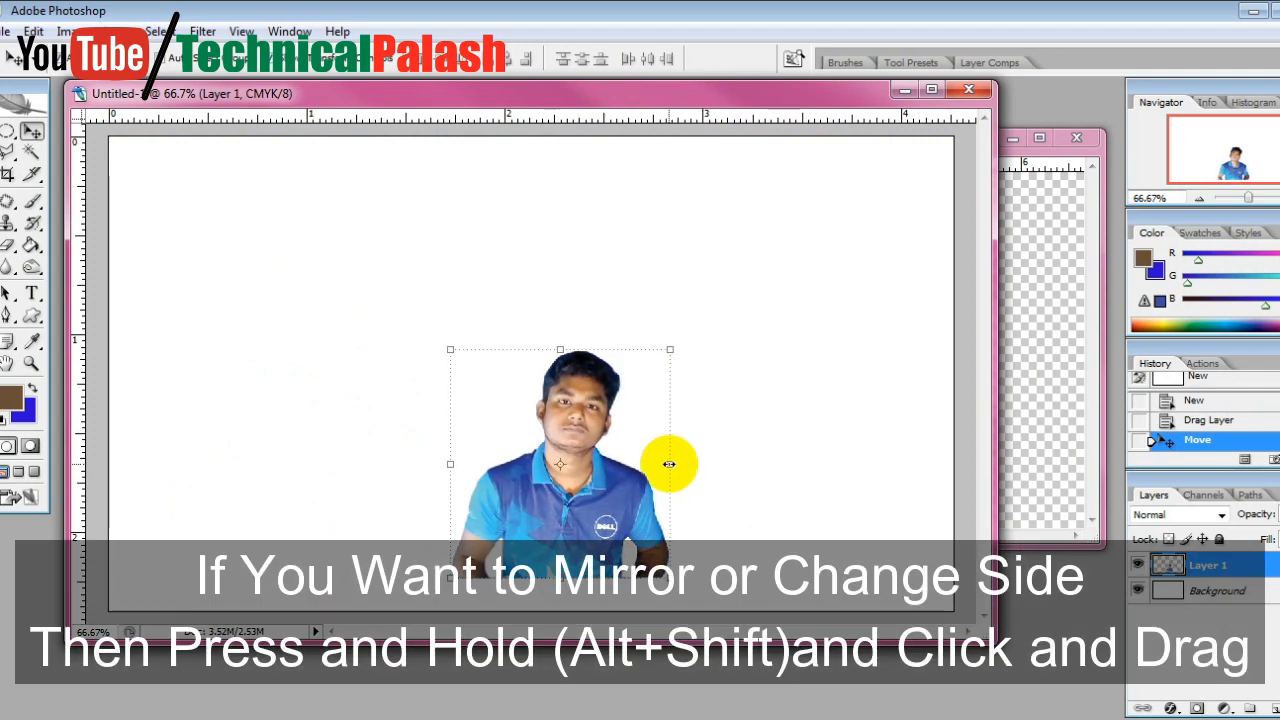
Mirror the portrait horizontally and move it into the lower-right corner of the canvas
{"action": "left_click_drag", "start_coordinate": [668, 463], "coordinate": [457, 470]}
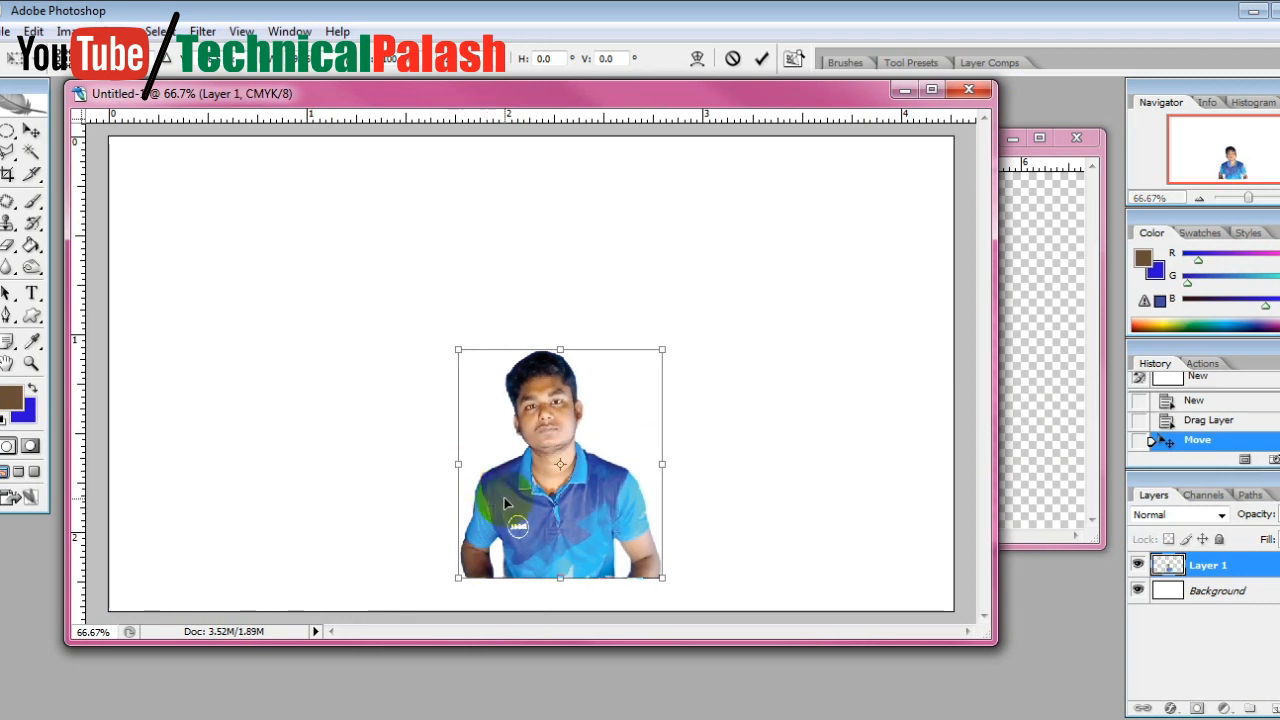
{"action": "key", "text": "Return"}
{"action": "left_click_drag", "start_coordinate": [504, 497], "coordinate": [820, 545]}
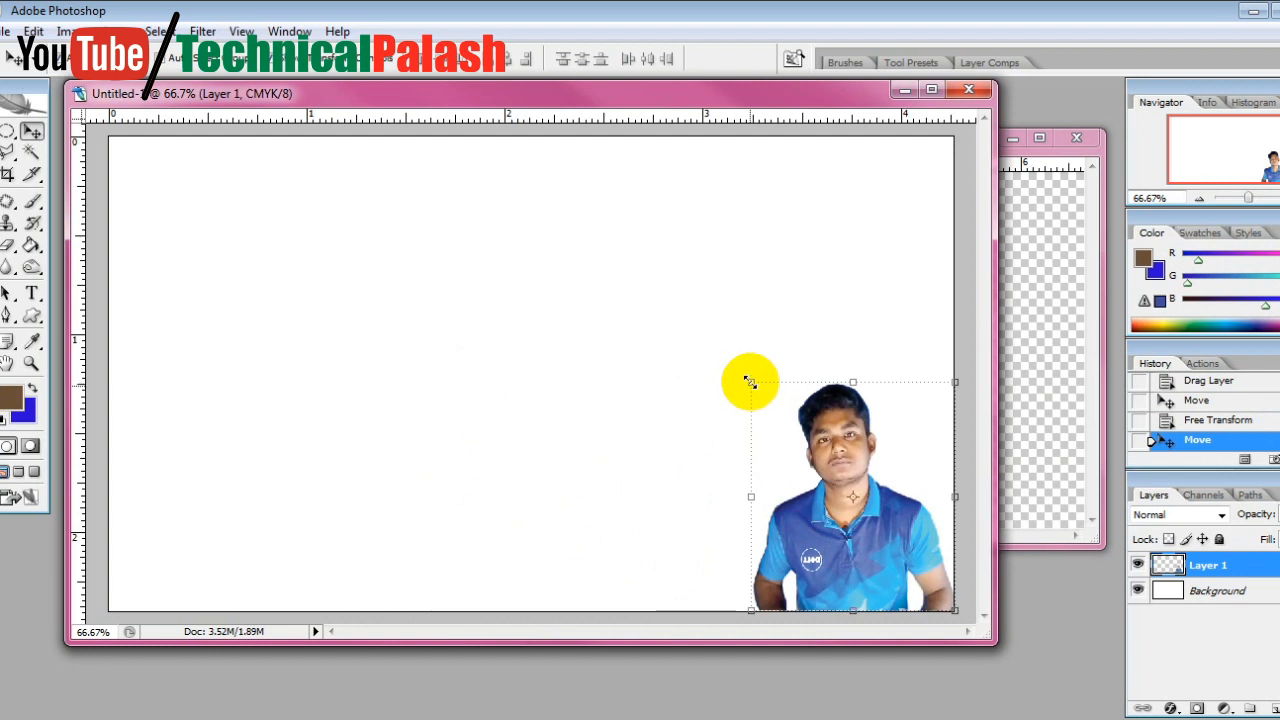
Enlarge the portrait proportionally and position it against the bottom edge on the right side of the canvas
{"action": "left_click_drag", "start_coordinate": [749, 381], "coordinate": [659, 317]}
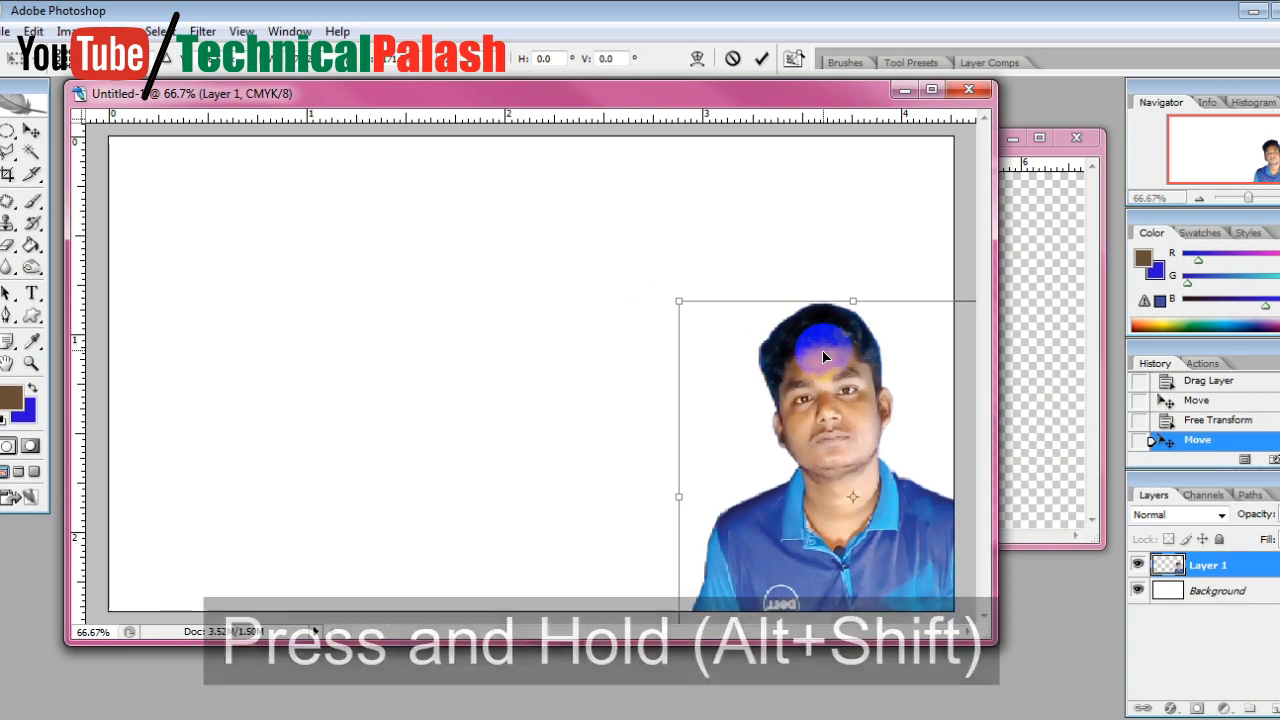
{"action": "key", "text": "Return"}
{"action": "left_click_drag", "start_coordinate": [811, 355], "coordinate": [783, 291]}
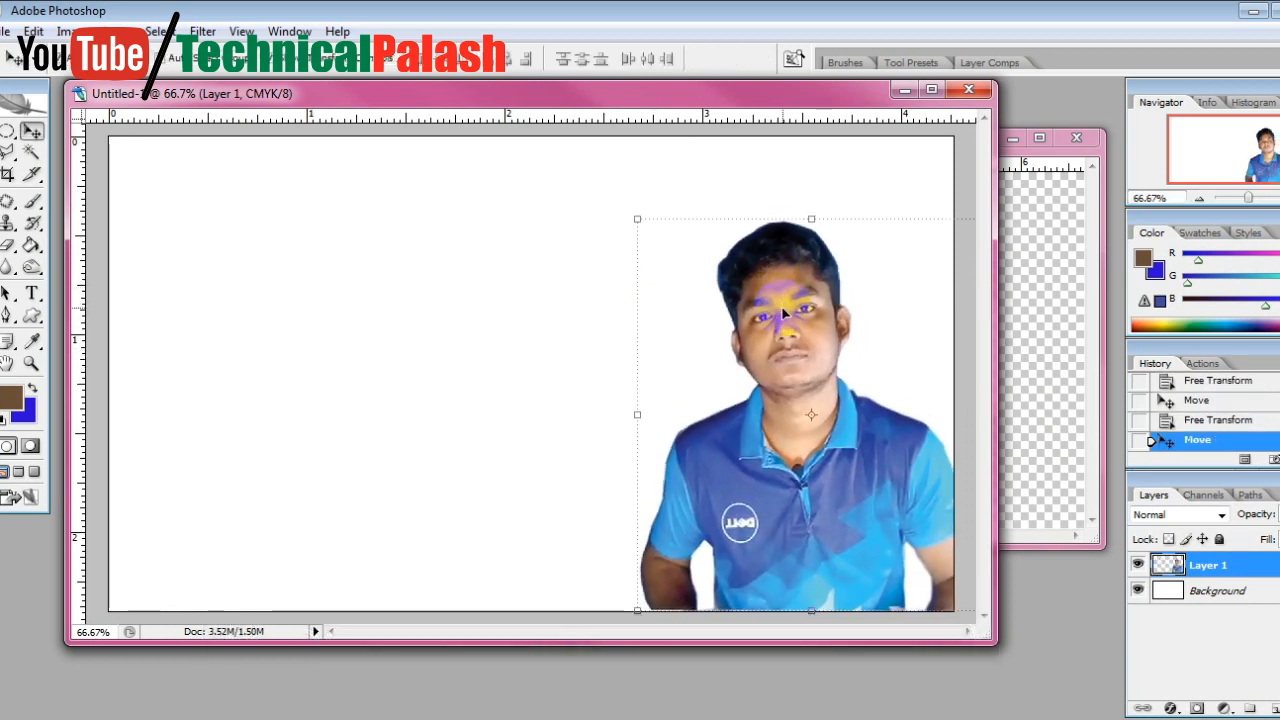
{"action": "key", "text": "Right"}
{"action": "key", "text": "Right"}
{"action": "key", "text": "Right"}
{"action": "key", "text": "Right"}
{"action": "key", "text": "Right"}
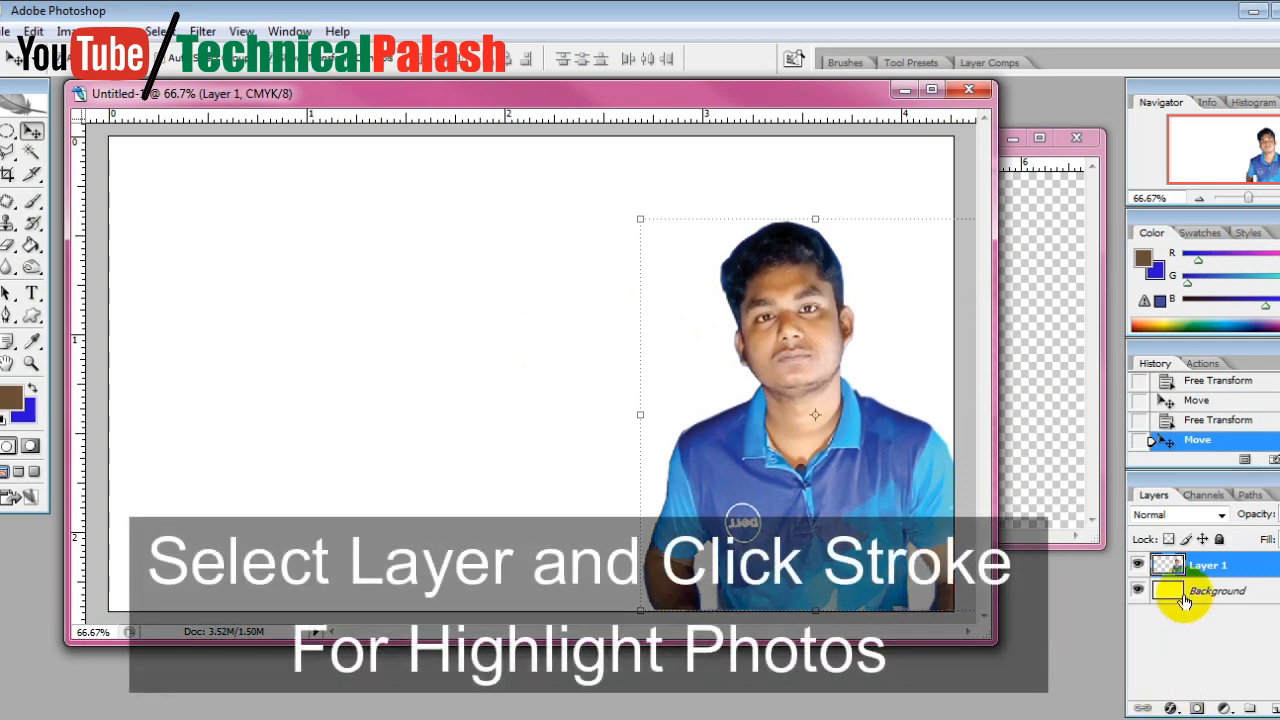
Add a Stroke layer style to the portrait layer, keeping the settings dialog clear of the portrait
{"action": "left_click", "coordinate": [1173, 708]}
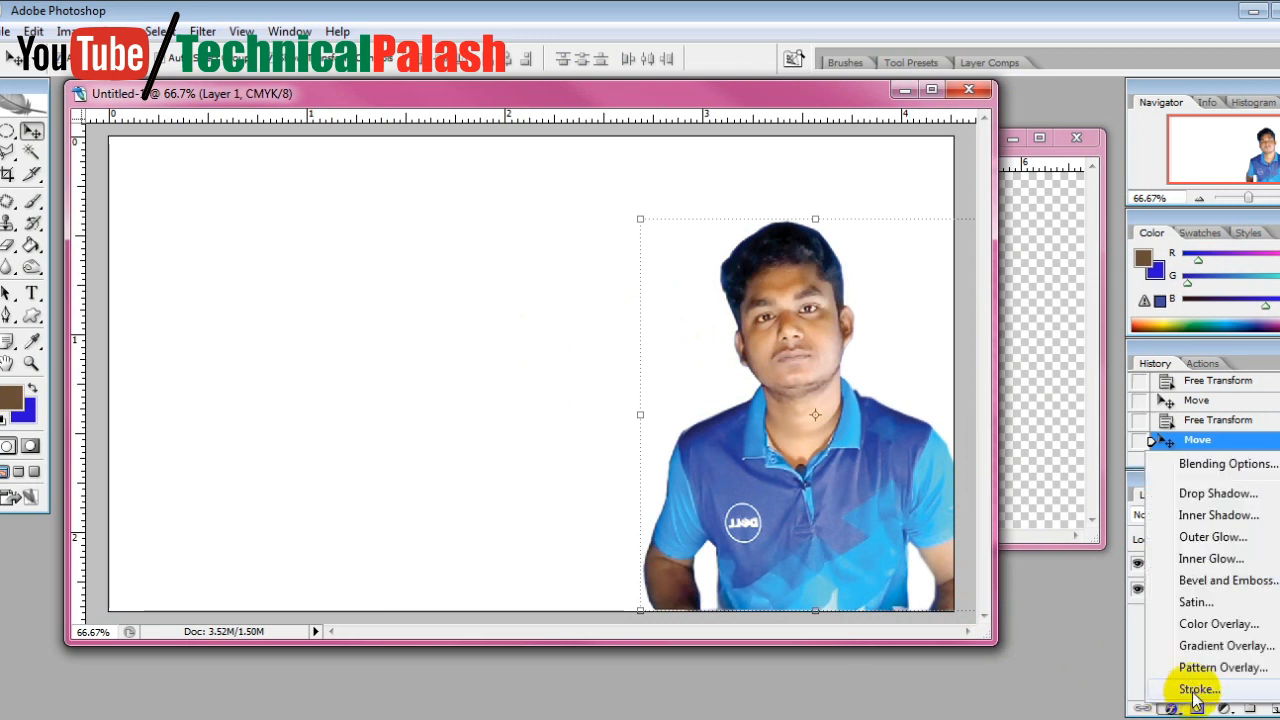
{"action": "left_click", "coordinate": [1196, 690]}
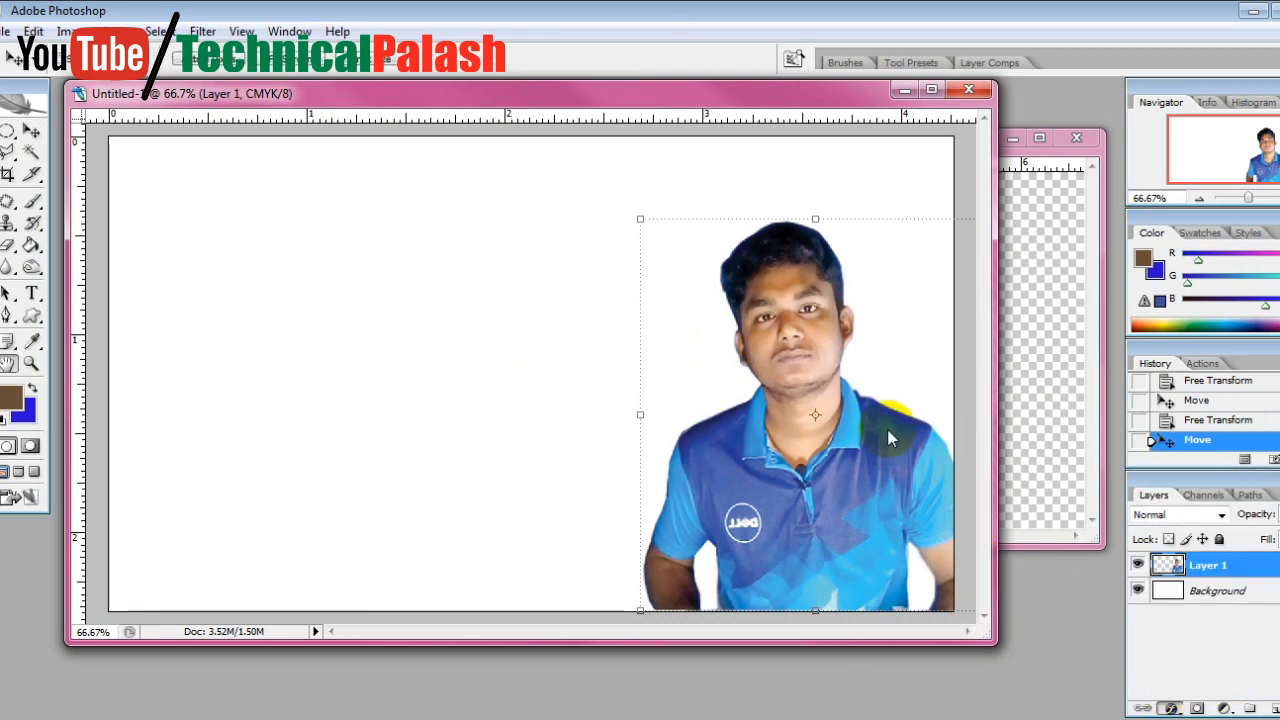
{"action": "left_click_drag", "start_coordinate": [900, 443], "coordinate": [178, 157]}
{"action": "left_click", "coordinate": [282, 362]}
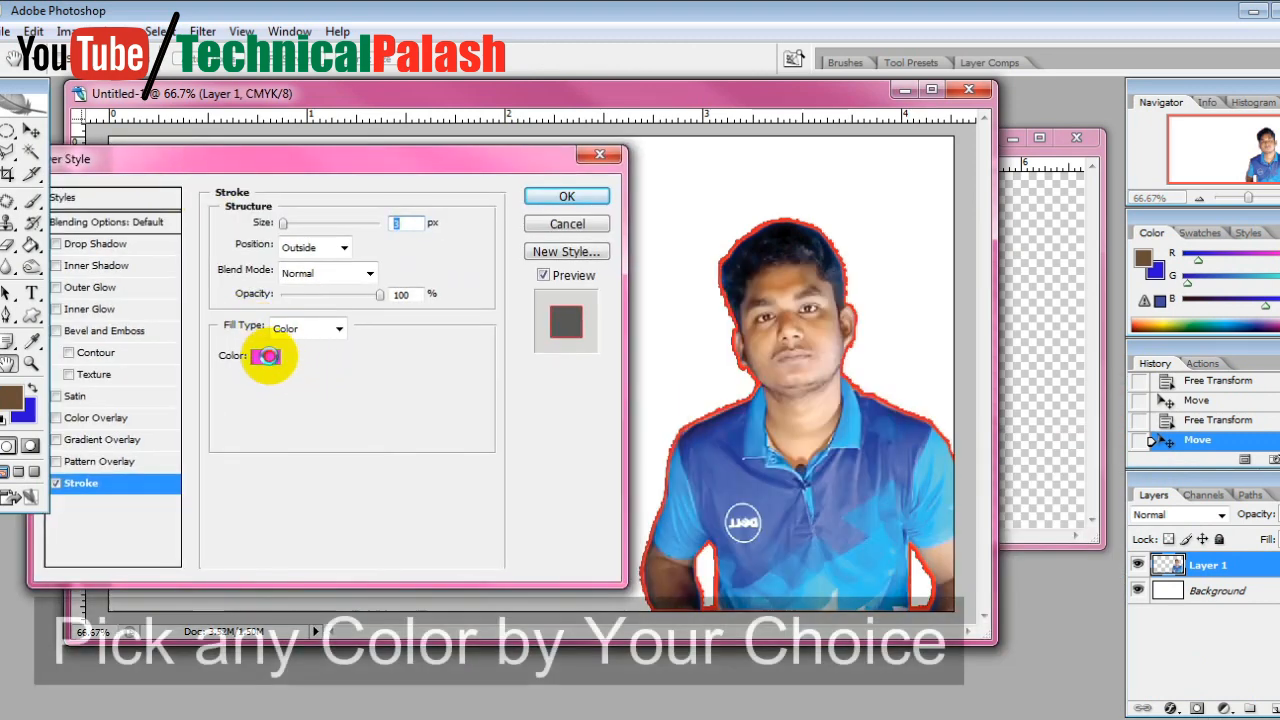
{"action": "left_click_drag", "start_coordinate": [808, 474], "coordinate": [982, 407]}
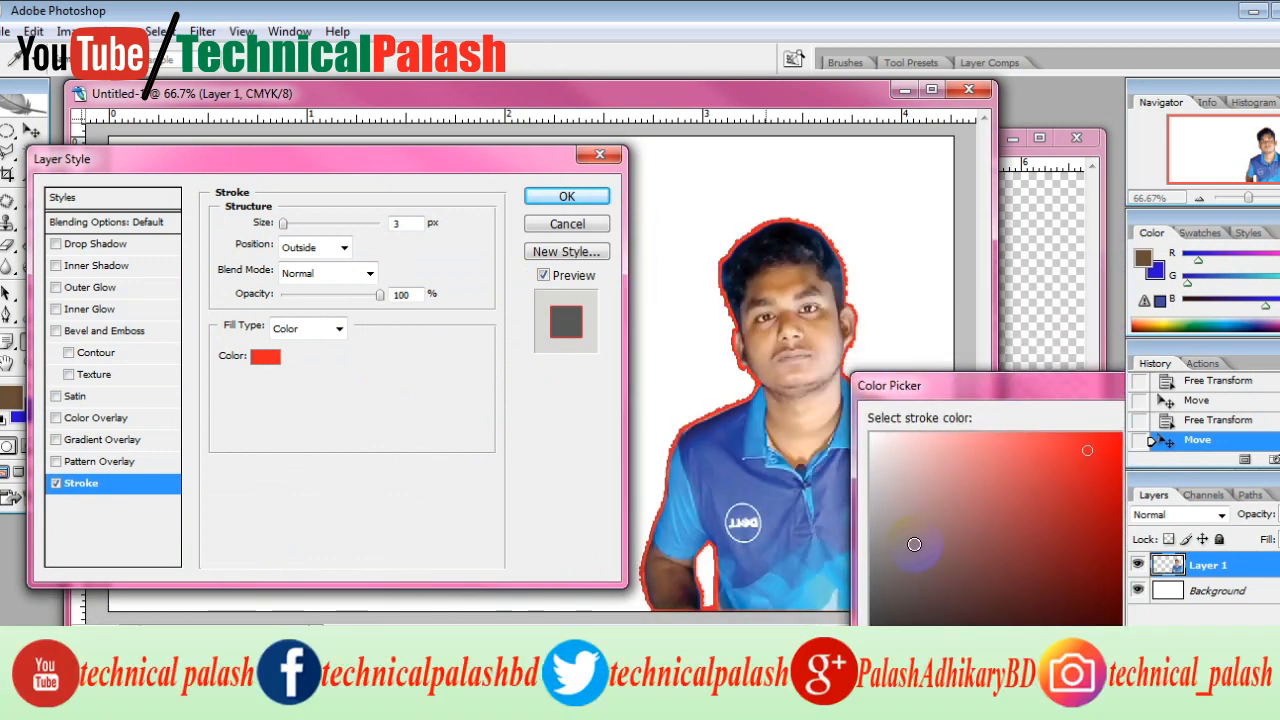
{"action": "left_click", "coordinate": [937, 583]}
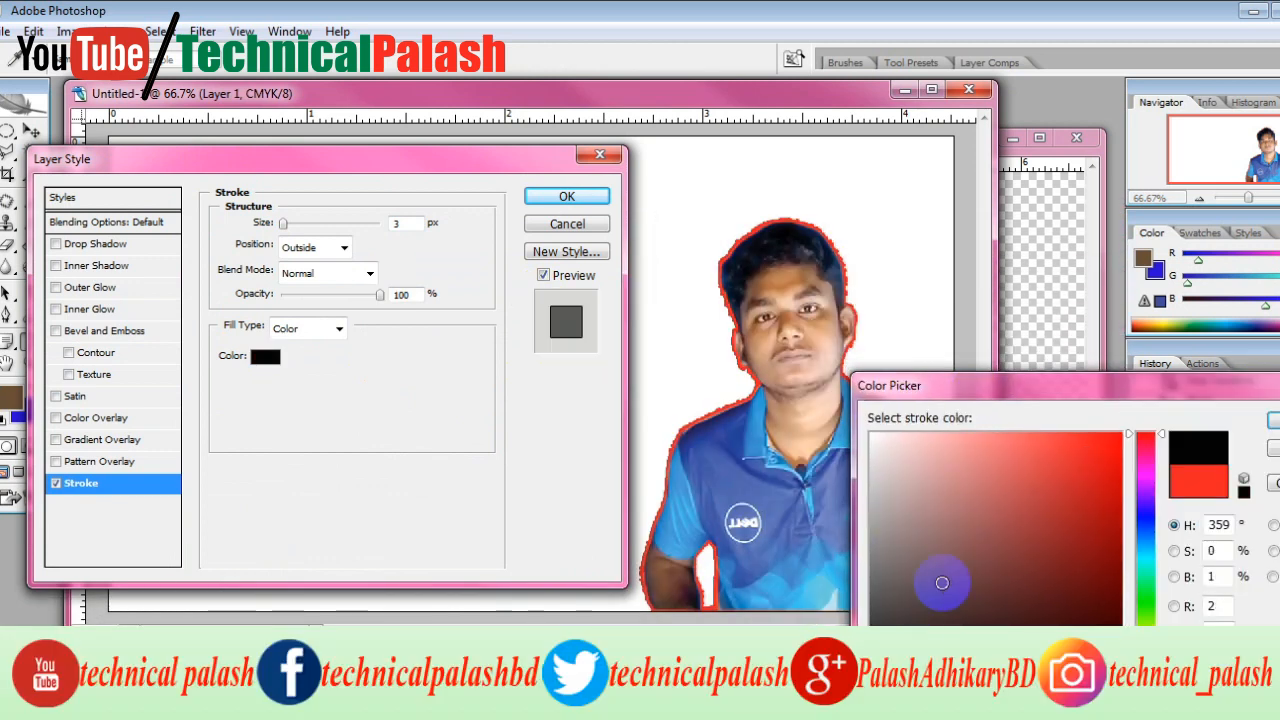
{"action": "left_click", "coordinate": [1145, 542]}
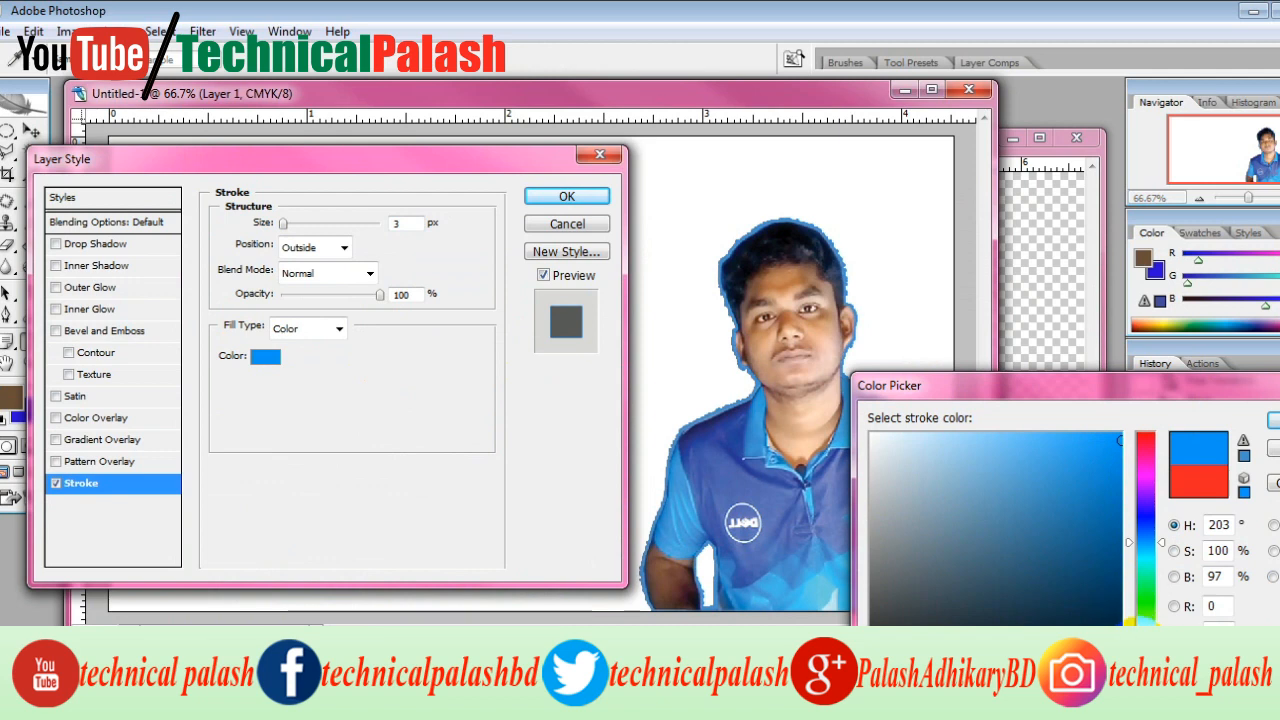
{"action": "left_click", "coordinate": [1145, 640]}
{"action": "left_click", "coordinate": [1121, 432]}
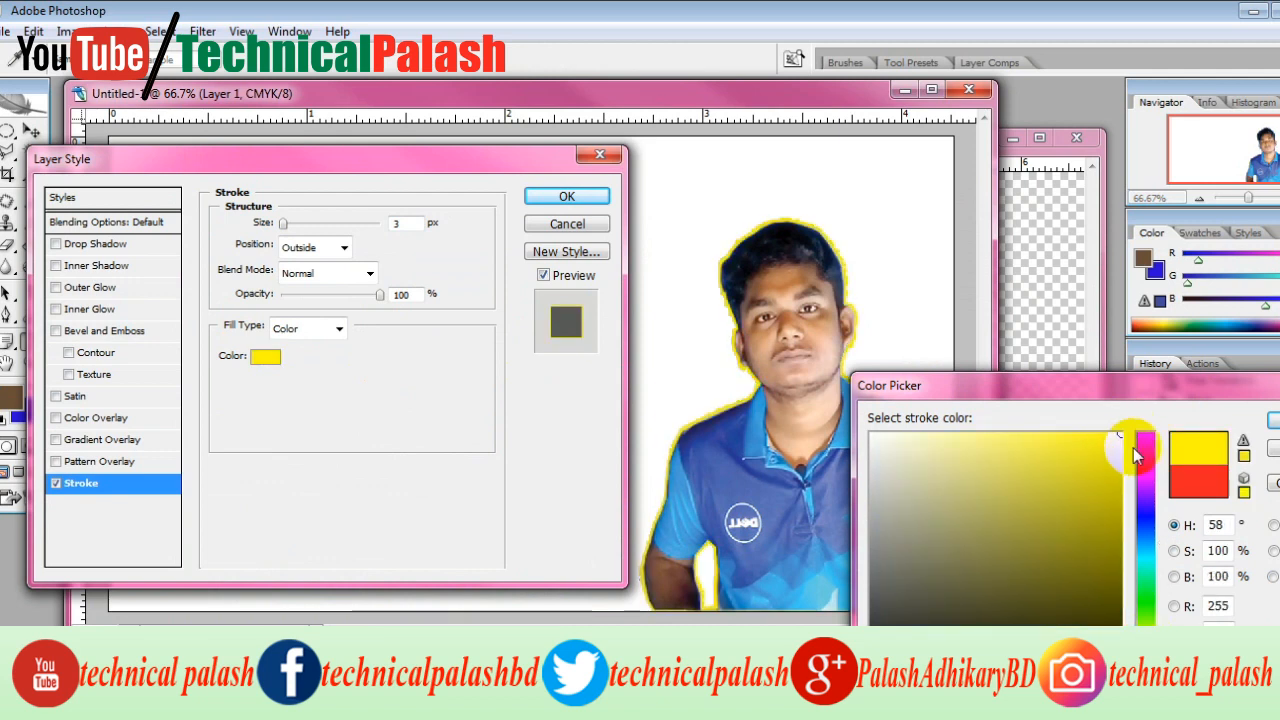
{"action": "left_click_drag", "start_coordinate": [1145, 620], "coordinate": [1145, 670]}
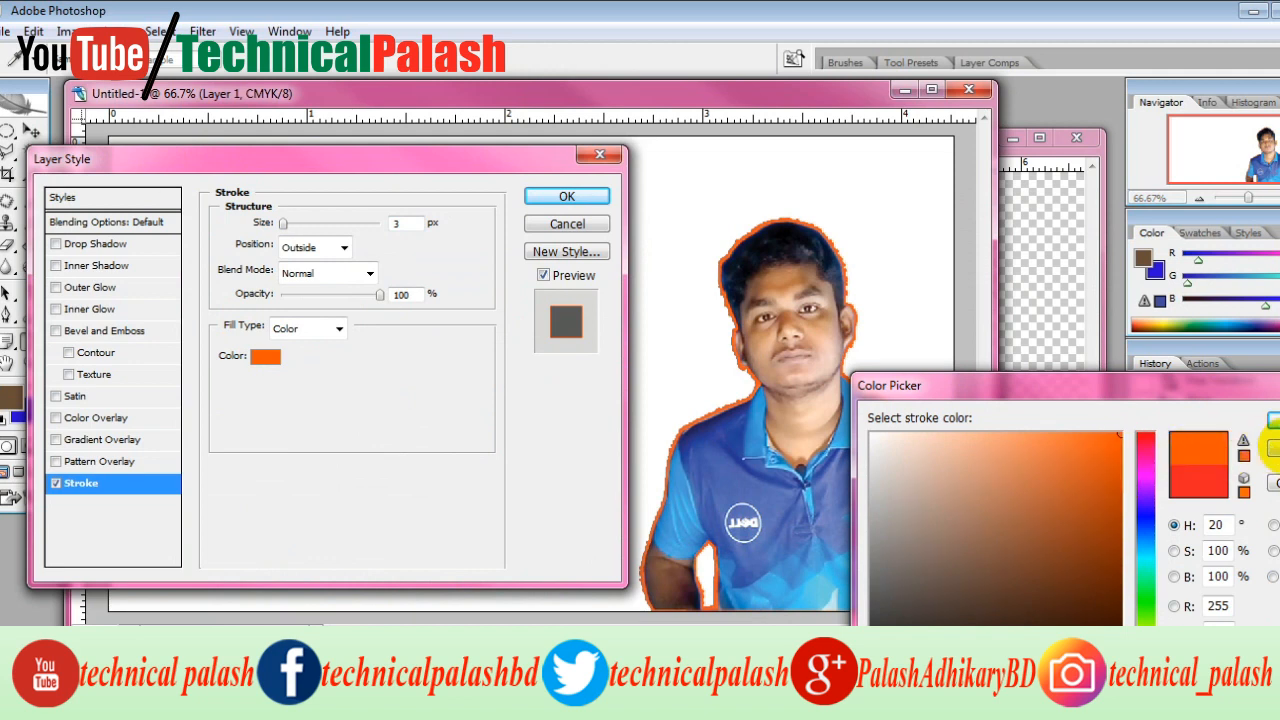
{"action": "left_click", "coordinate": [1276, 450]}
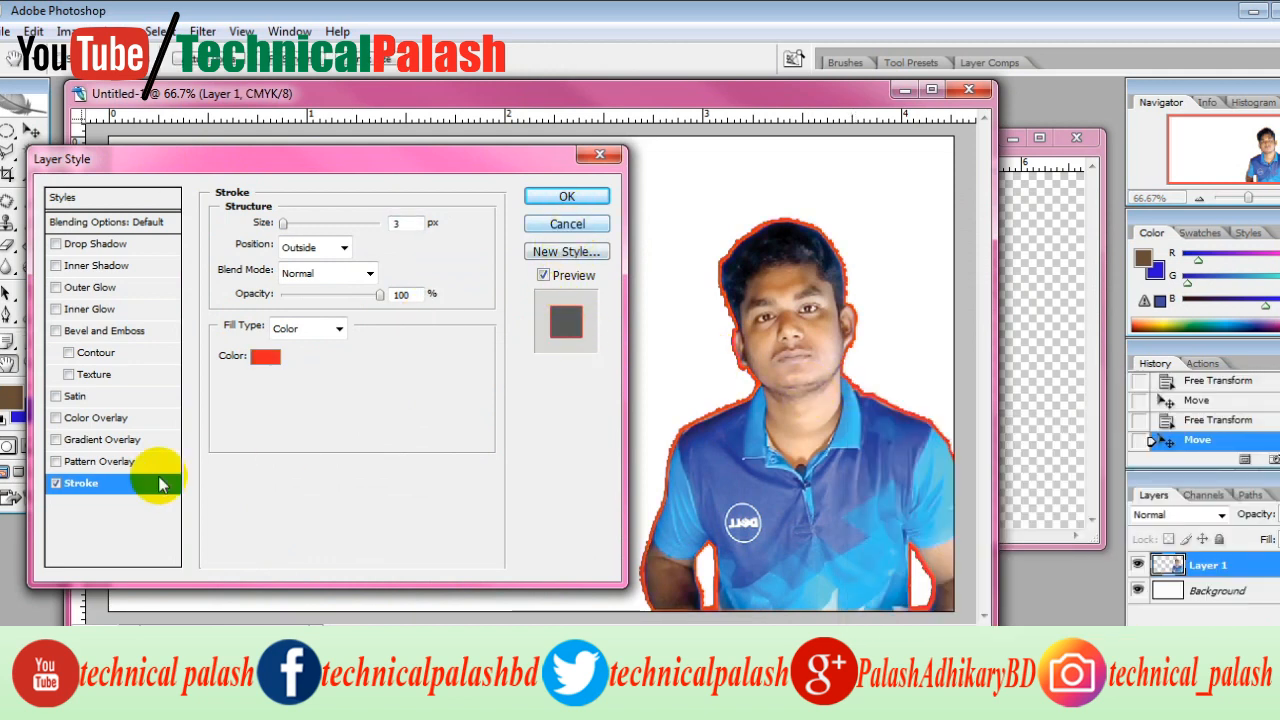
Turn off the portrait's Stroke effect, enable Drop Shadow instead and show its settings
{"action": "left_click", "coordinate": [56, 483]}
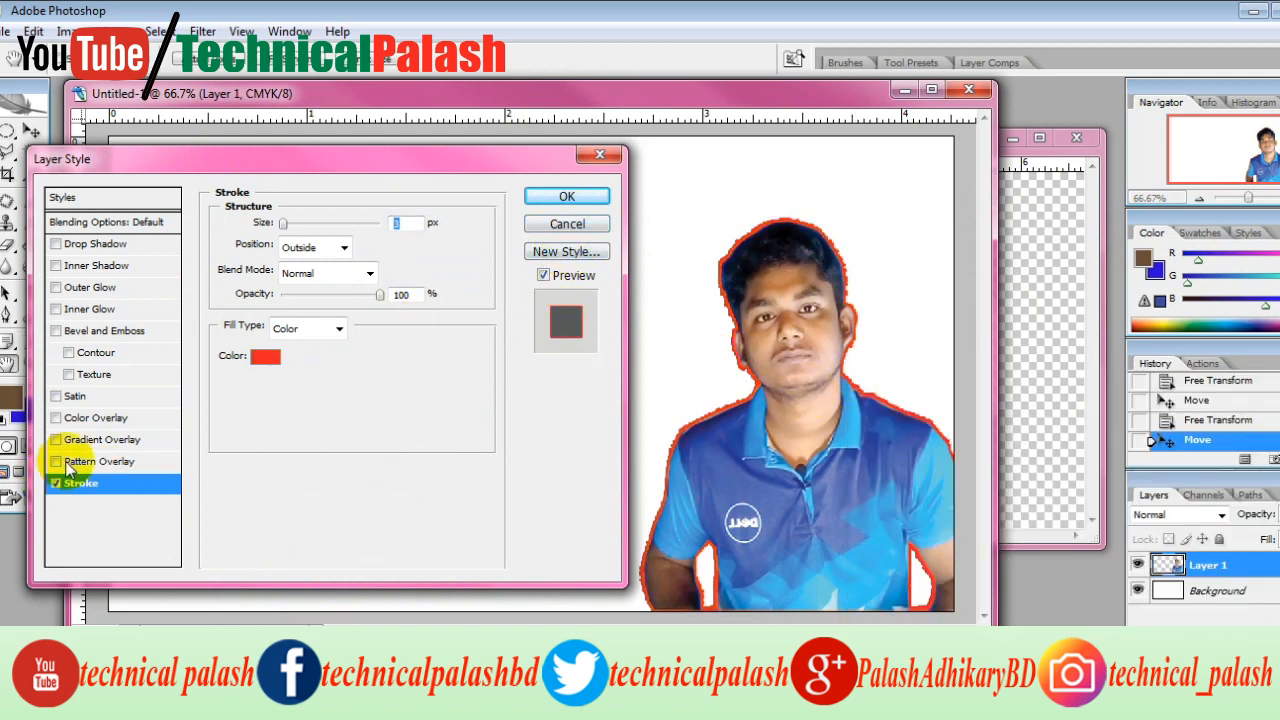
{"action": "left_click", "coordinate": [56, 245]}
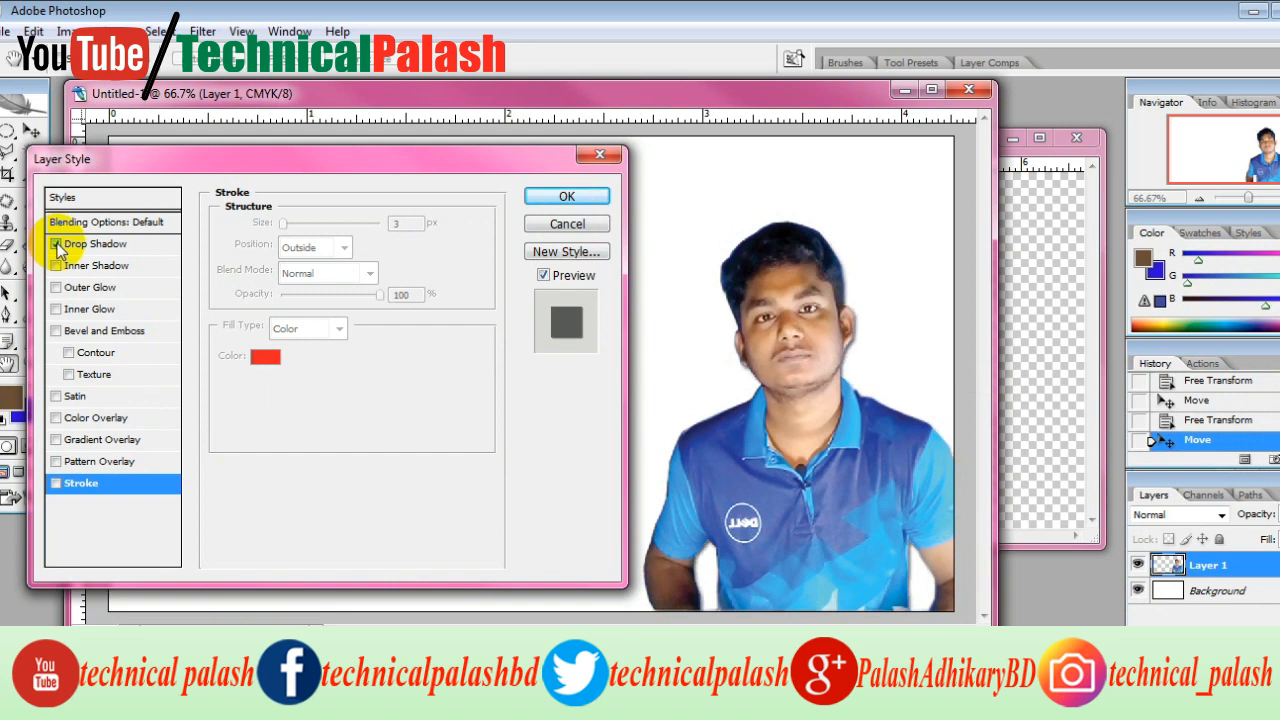
{"action": "left_click", "coordinate": [57, 246]}
{"action": "left_click", "coordinate": [56, 246]}
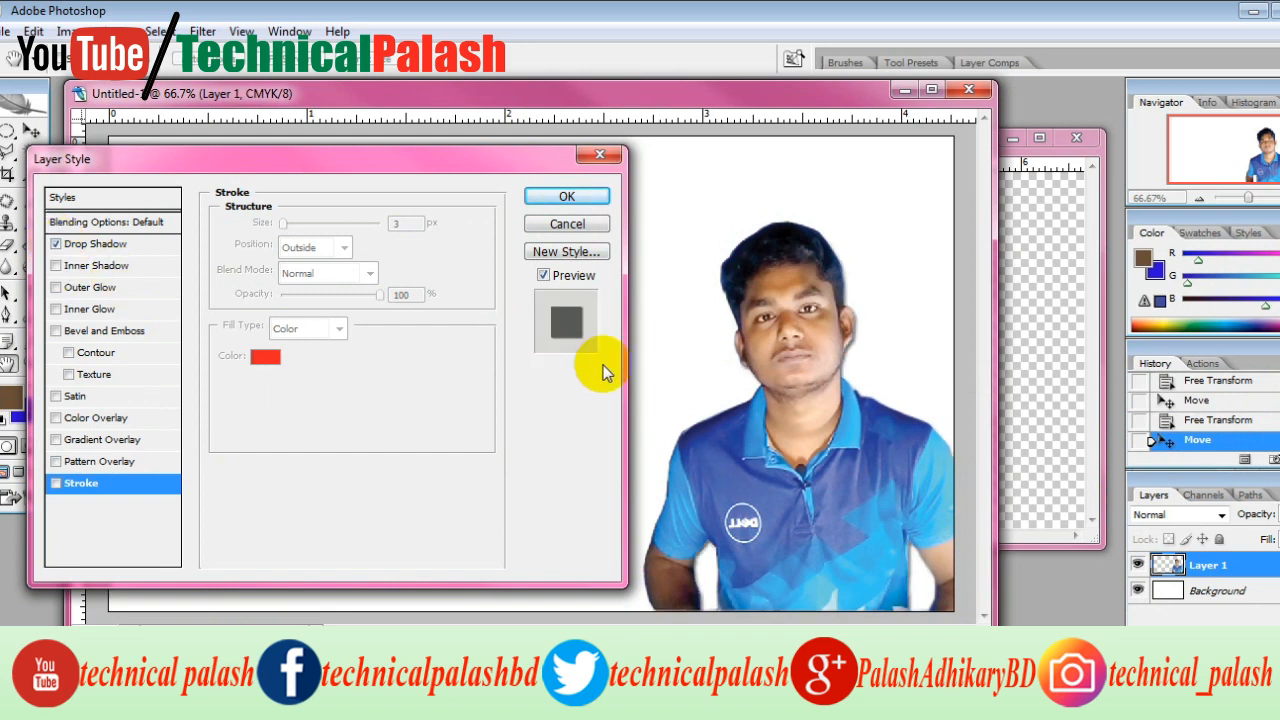
{"action": "left_click", "coordinate": [105, 245]}
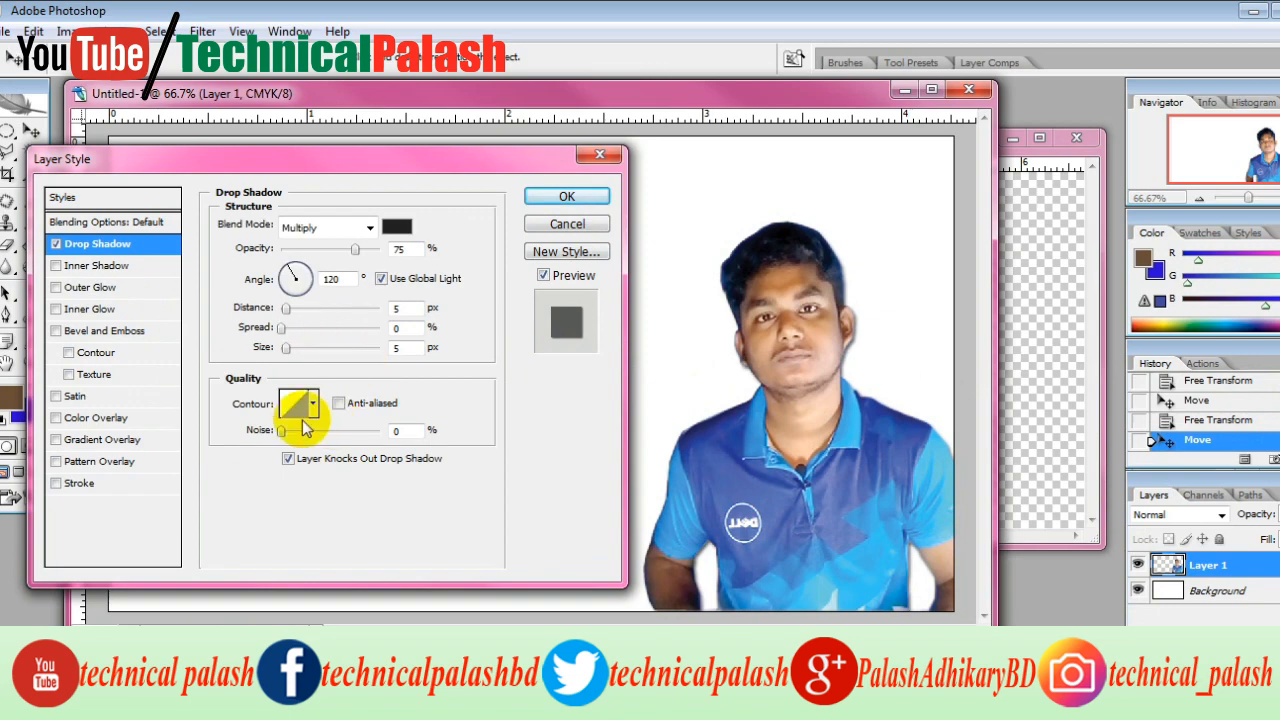
Set the portrait's drop shadow to an angle of -151°, 81% opacity and 4 px distance, and apply the layer style
{"action": "left_click", "coordinate": [300, 277]}
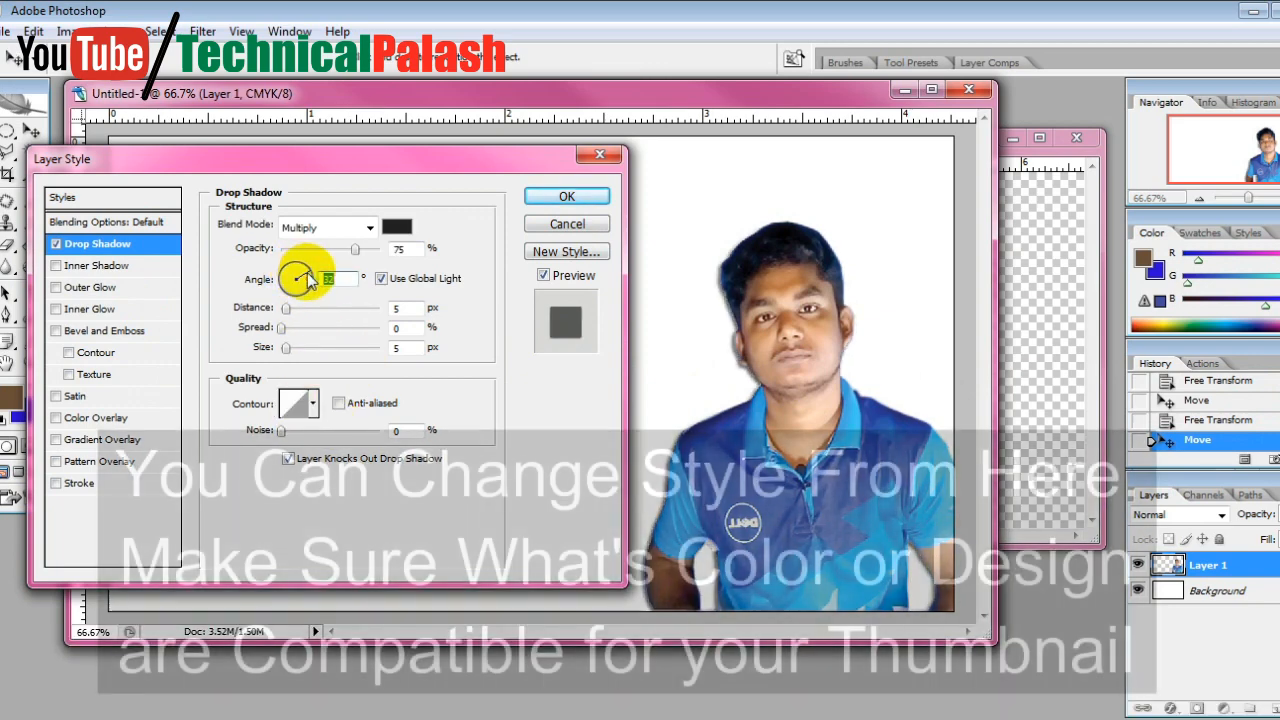
{"action": "left_click", "coordinate": [308, 279]}
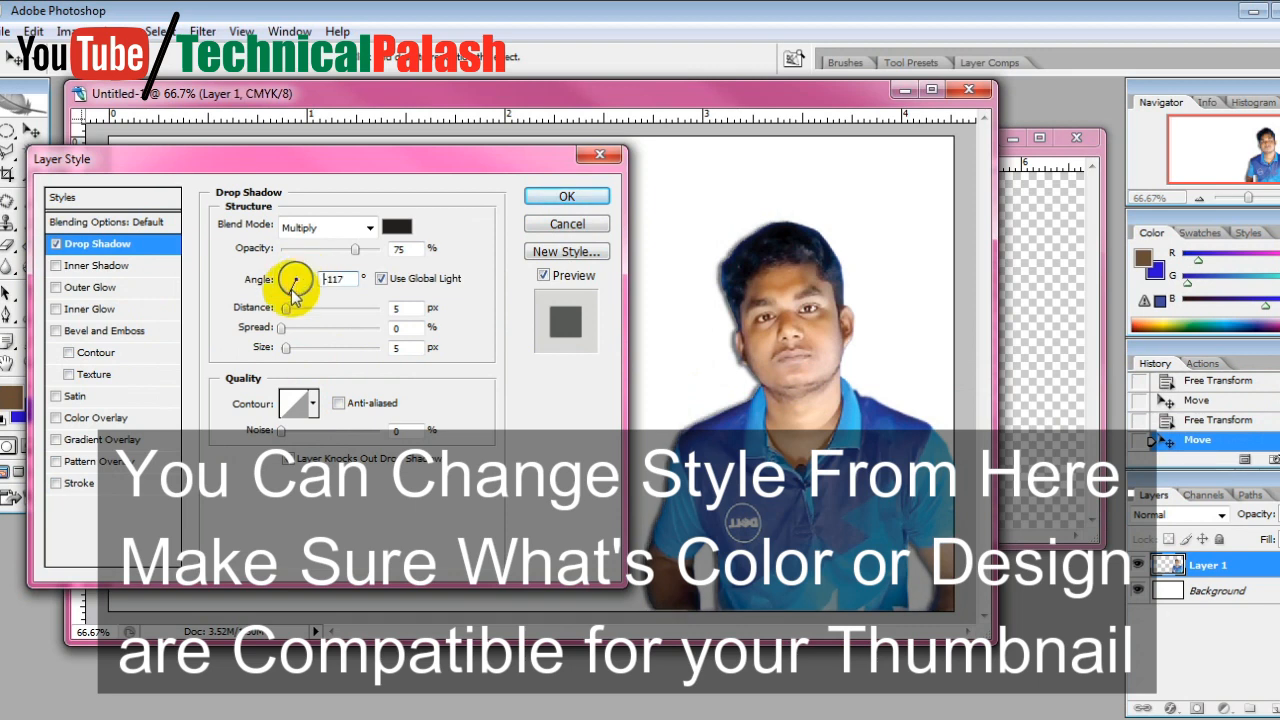
{"action": "left_click", "coordinate": [284, 289]}
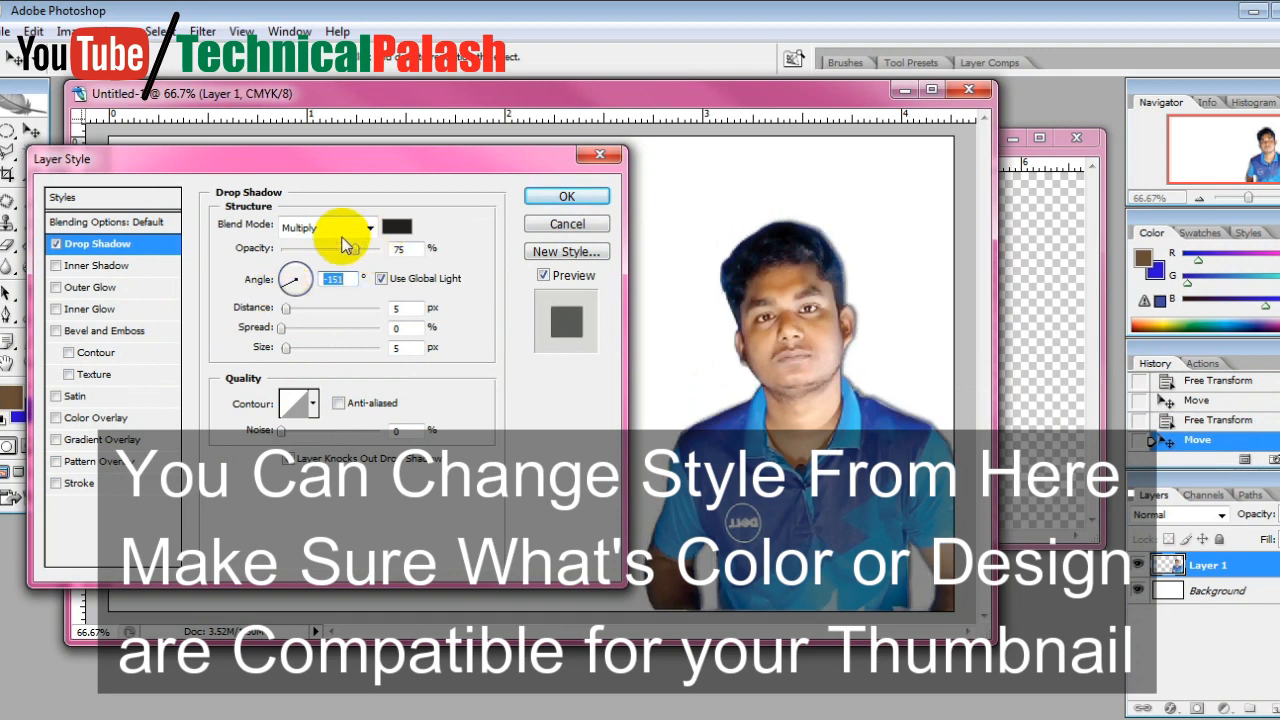
{"action": "mouse_move", "coordinate": [356, 252]}
{"action": "left_mouse_down"}
{"action": "mouse_move", "coordinate": [368, 249]}
{"action": "mouse_move", "coordinate": [303, 252]}
{"action": "mouse_move", "coordinate": [362, 255]}
{"action": "left_mouse_up"}
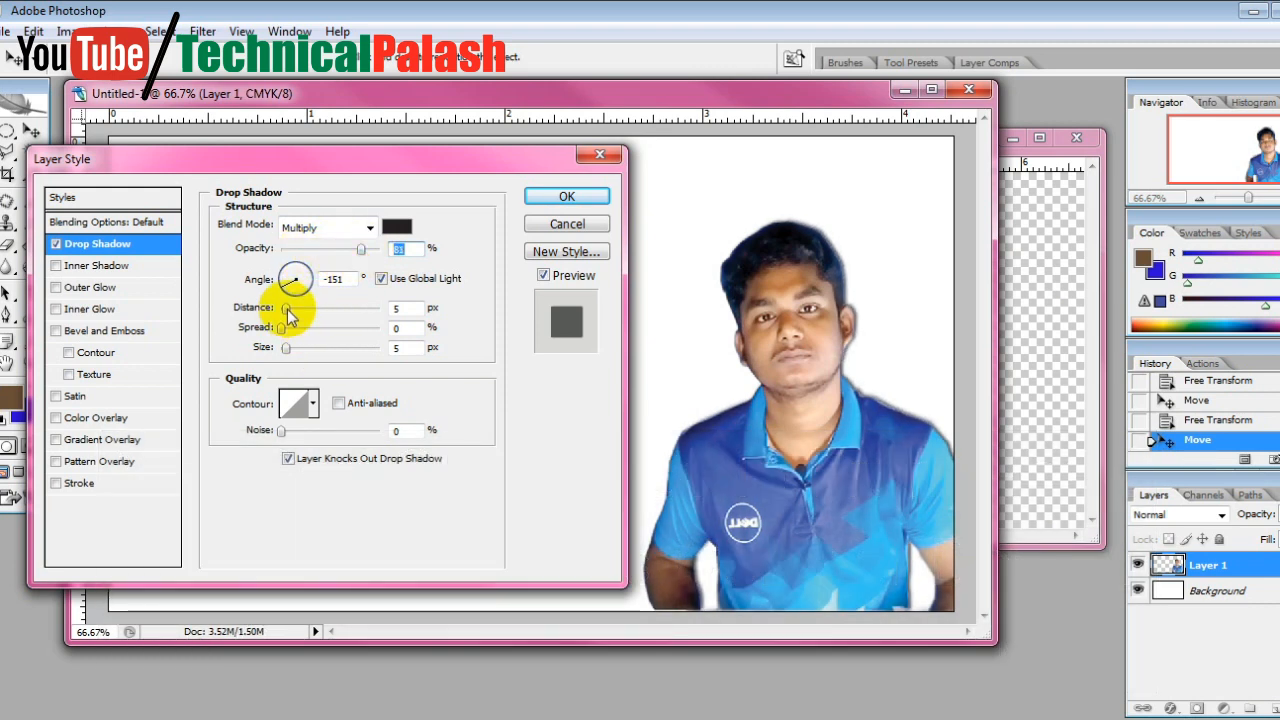
{"action": "mouse_move", "coordinate": [286, 308]}
{"action": "left_mouse_down"}
{"action": "mouse_move", "coordinate": [360, 317]}
{"action": "mouse_move", "coordinate": [285, 316]}
{"action": "left_mouse_up"}
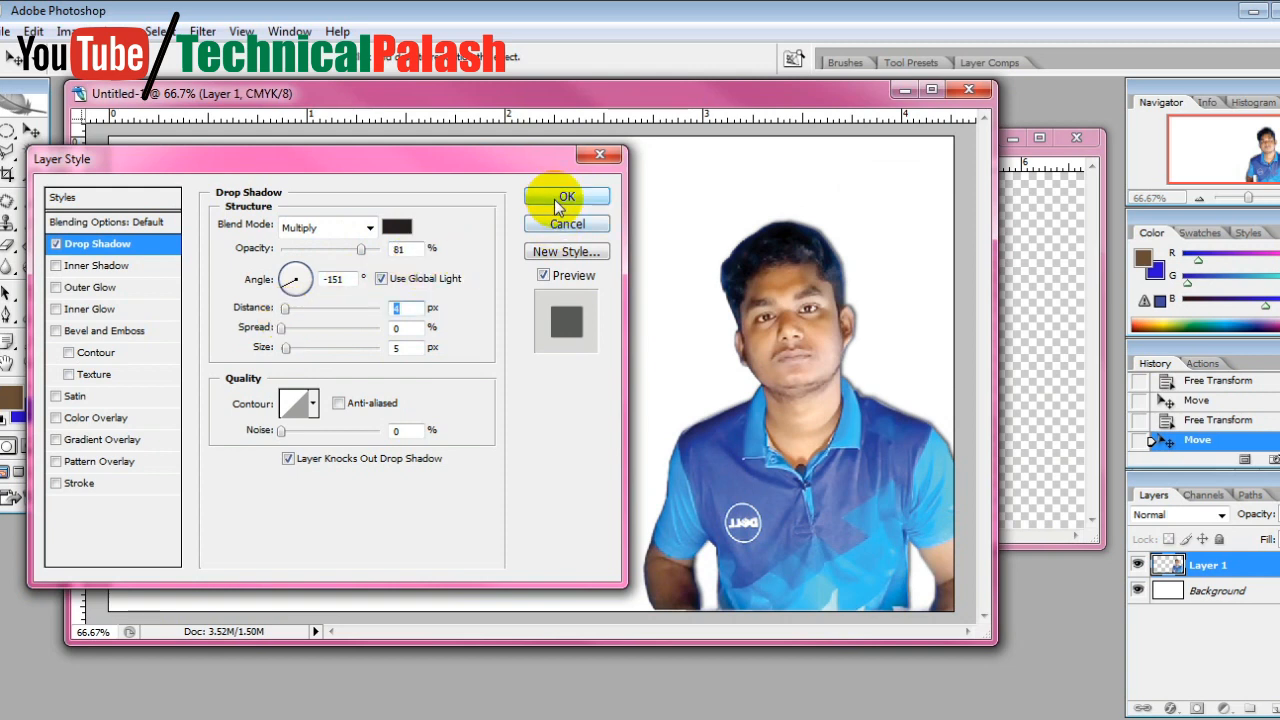
{"action": "left_click", "coordinate": [562, 200]}
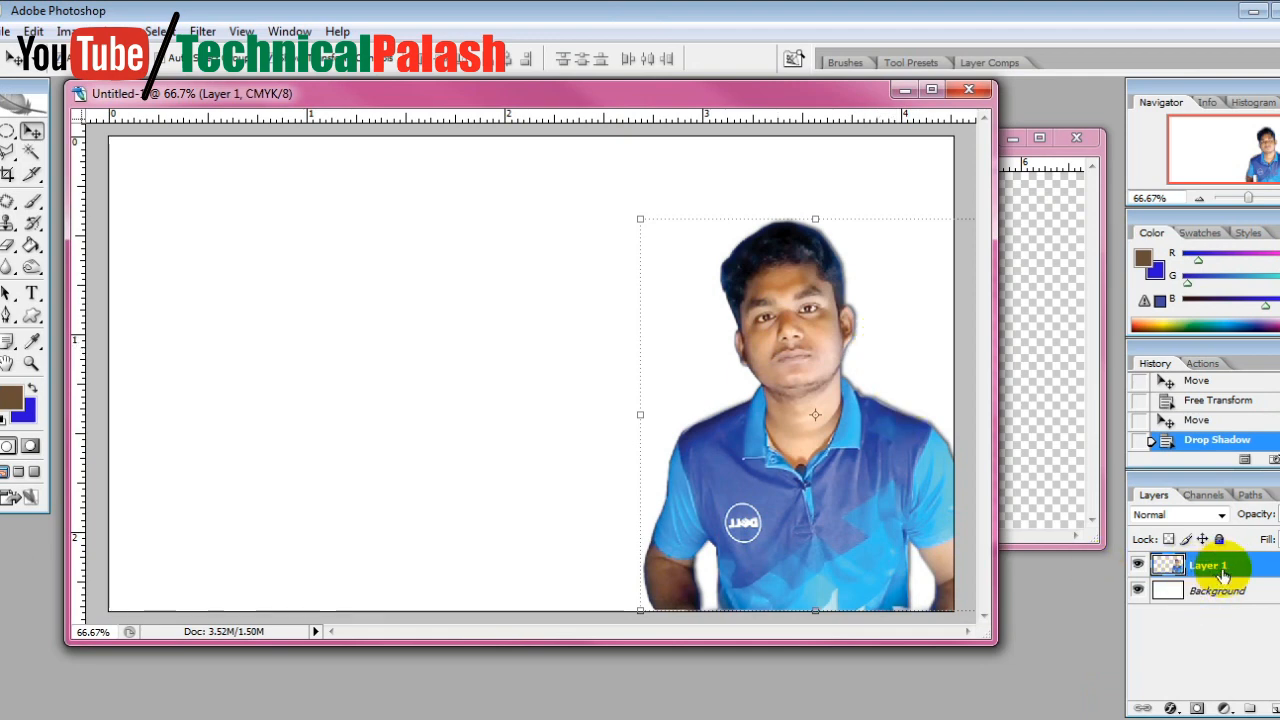
Lock the finished portrait layer completely and shift the document window slightly downward
{"action": "left_click", "coordinate": [1220, 540]}
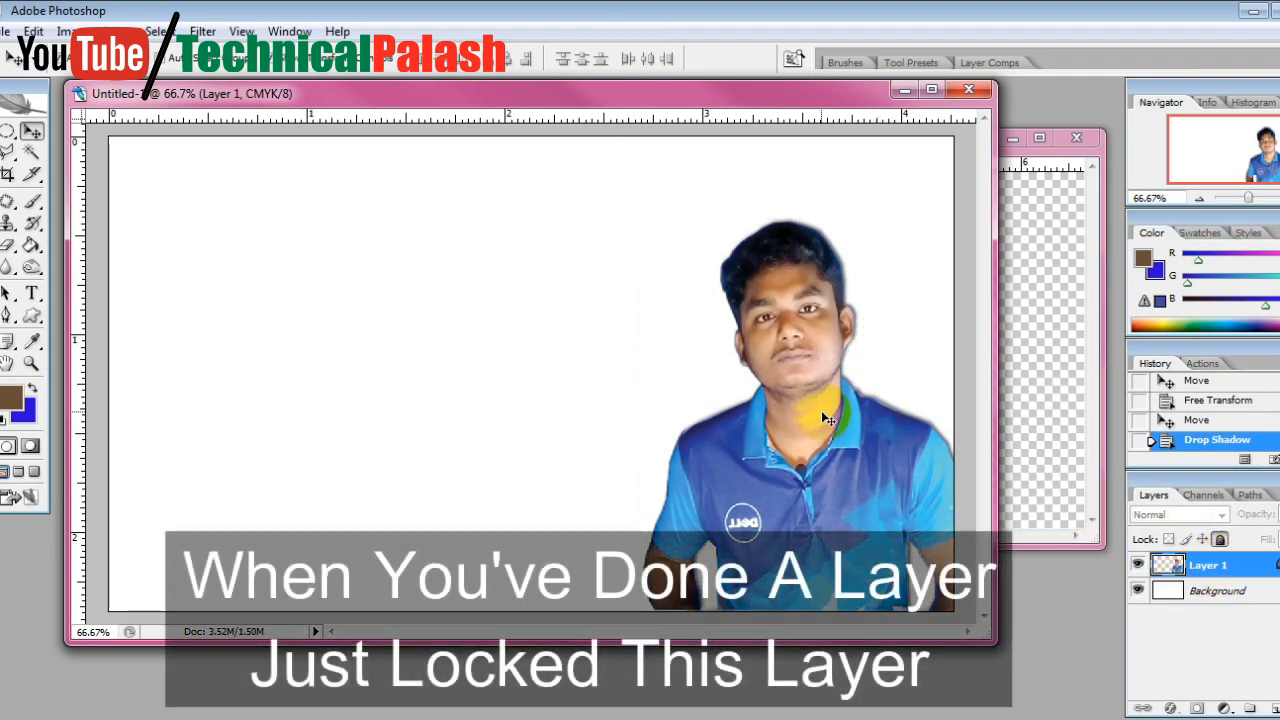
{"action": "left_click", "coordinate": [733, 412]}
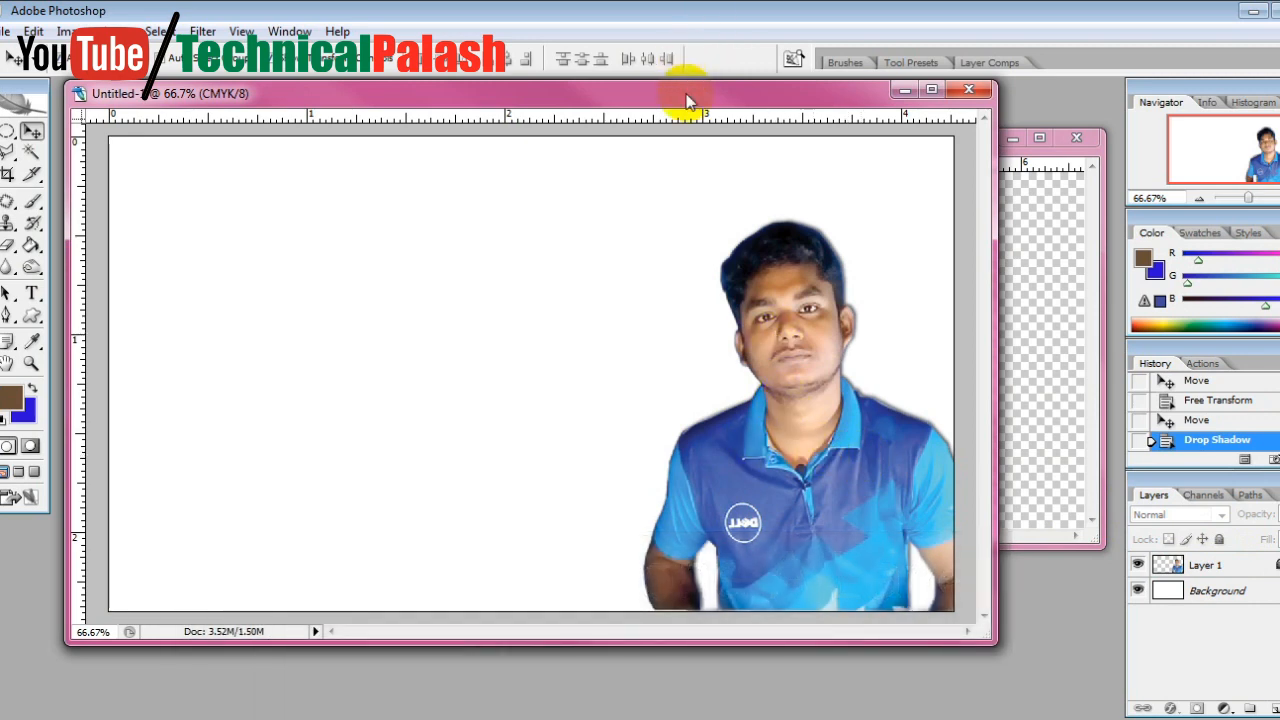
{"action": "left_click_drag", "start_coordinate": [688, 110], "coordinate": [688, 127]}
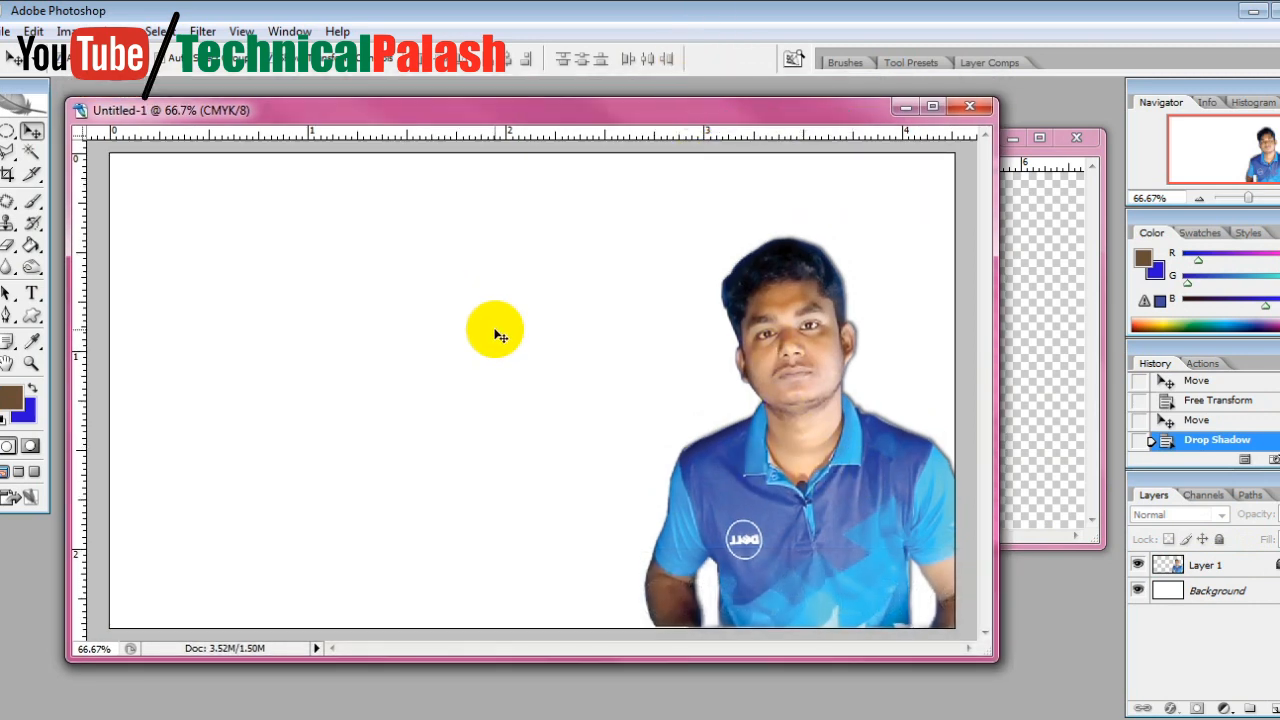
Fill the Background layer with the current brown foreground color using the Paint Bucket
{"action": "left_click", "coordinate": [1176, 592]}
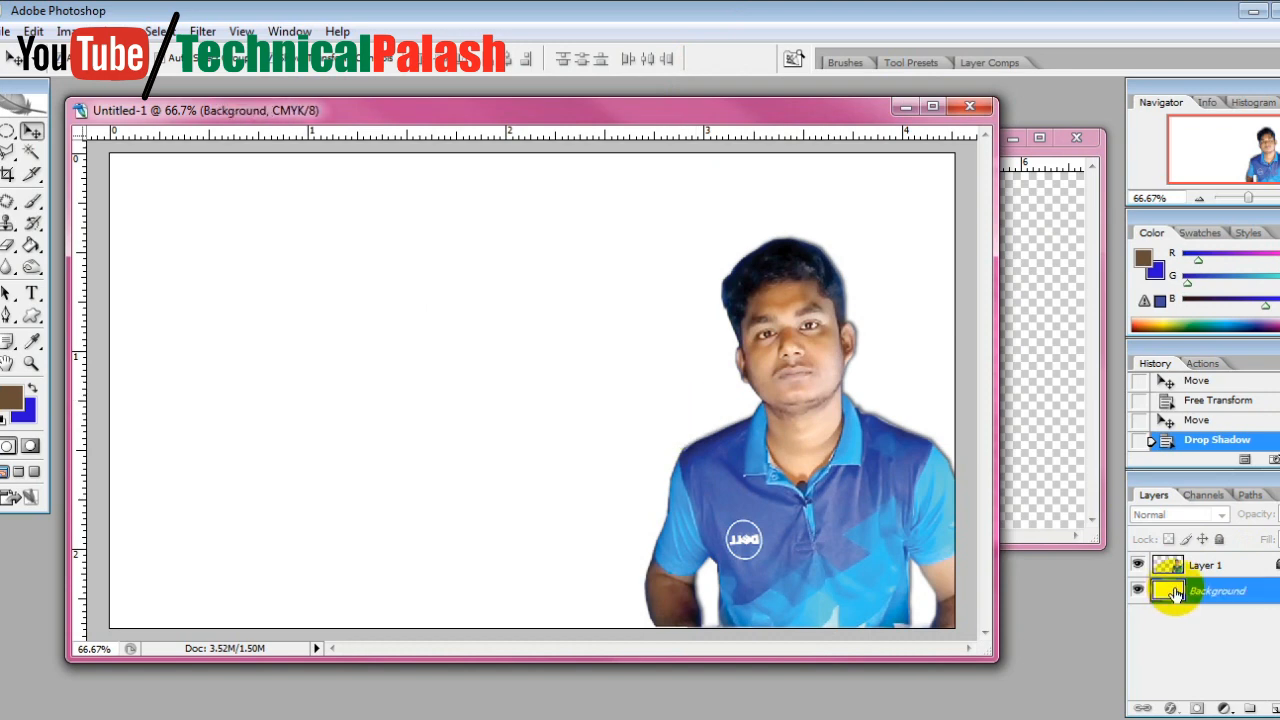
{"action": "left_click", "coordinate": [33, 248]}
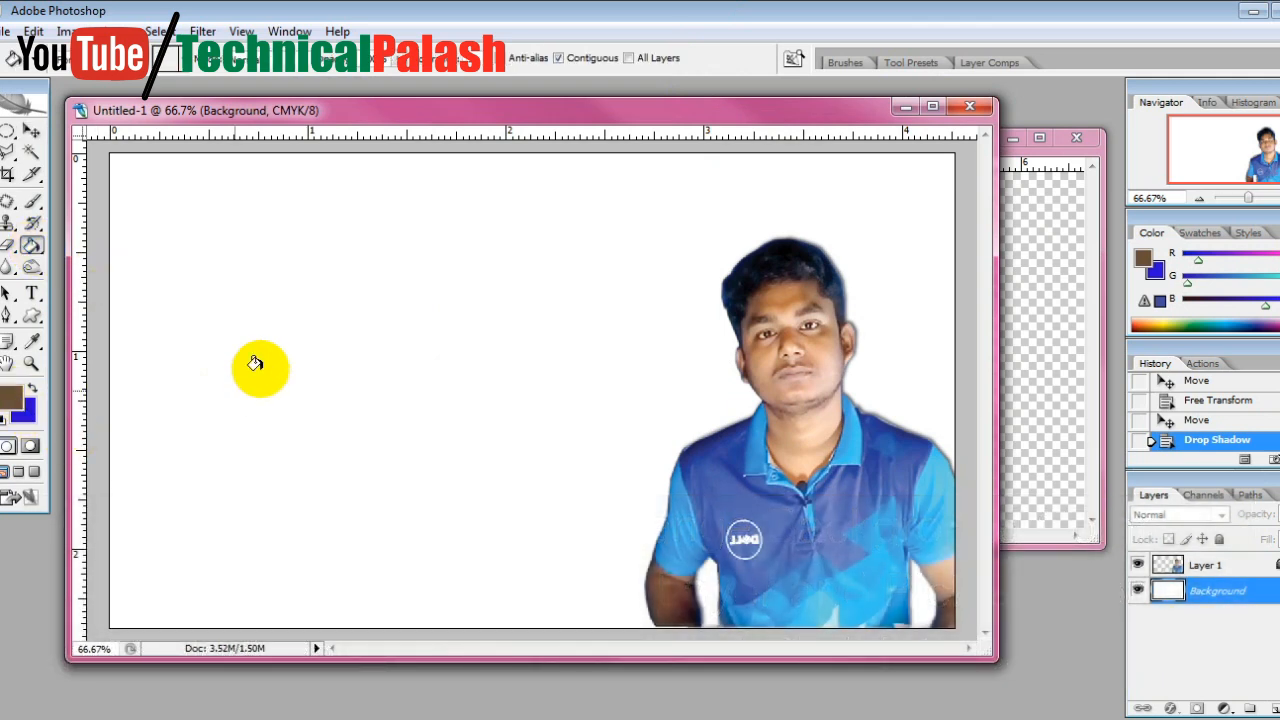
{"action": "left_click", "coordinate": [249, 352]}
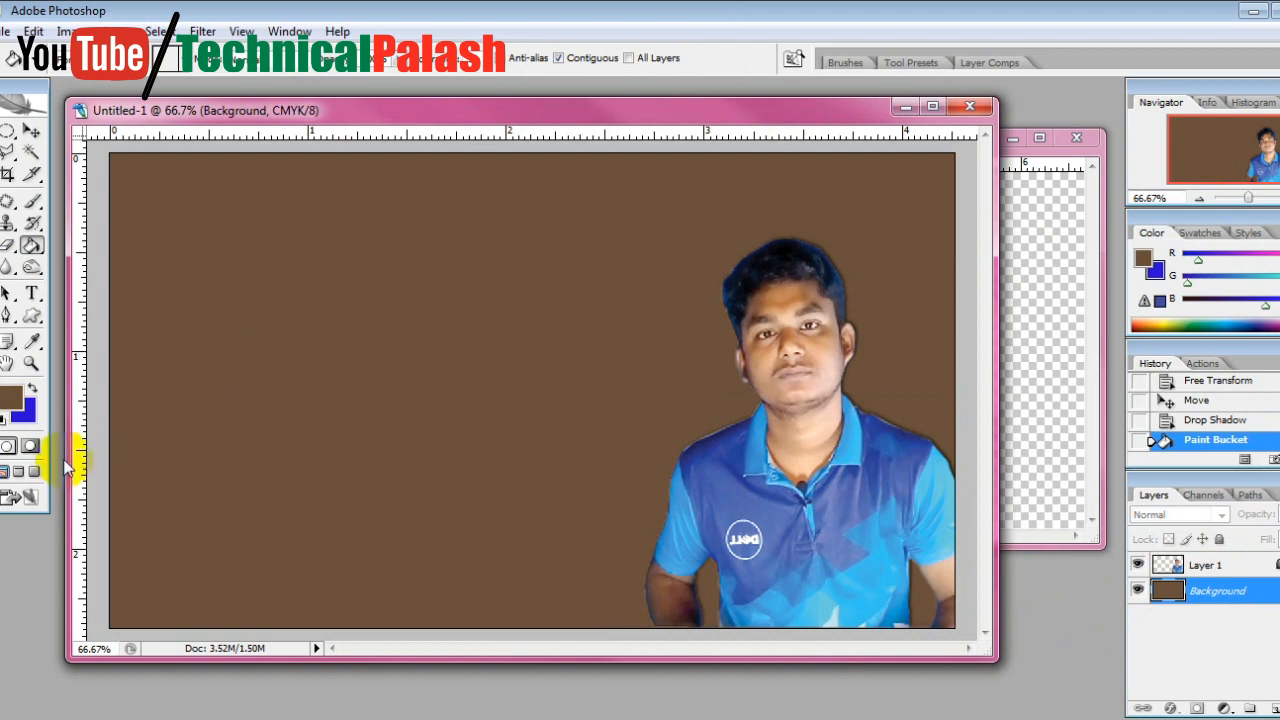
Change the foreground color to orange f48e38 and refill the Background layer with it
{"action": "left_click", "coordinate": [12, 398]}
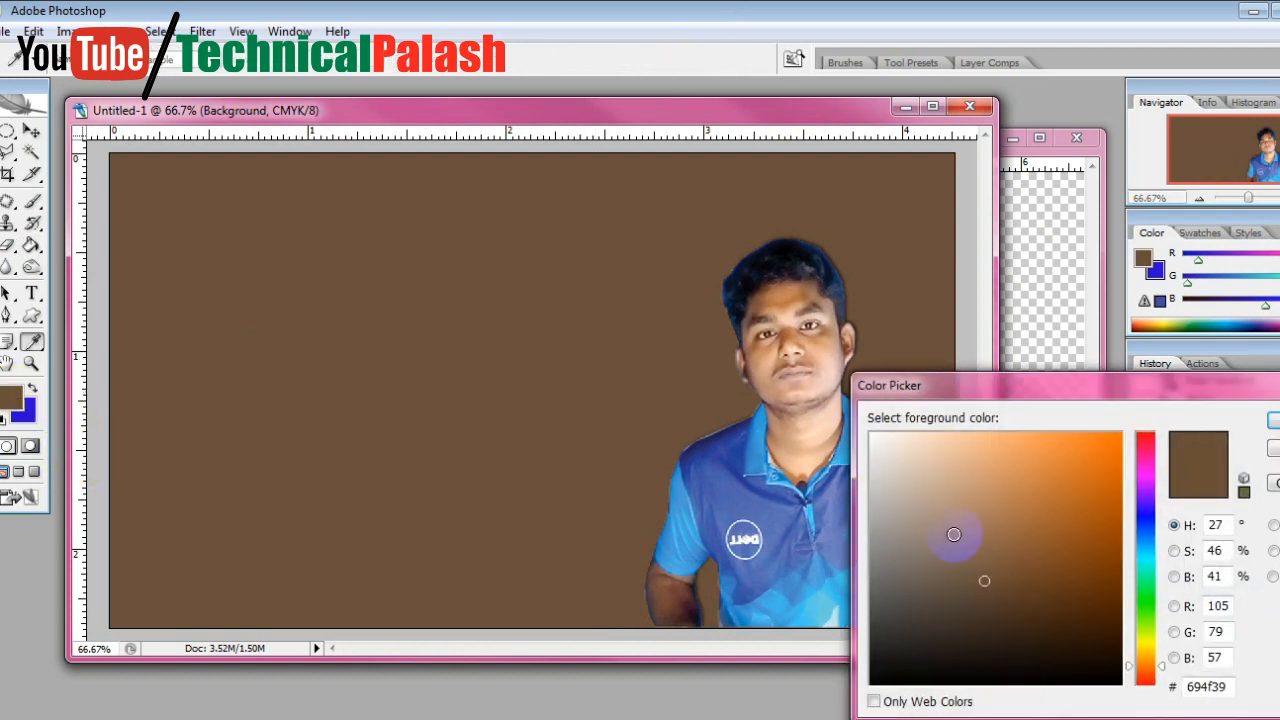
{"action": "mouse_move", "coordinate": [1030, 485]}
{"action": "left_mouse_down"}
{"action": "mouse_move", "coordinate": [1037, 460]}
{"action": "mouse_move", "coordinate": [1065, 443]}
{"action": "left_mouse_up"}
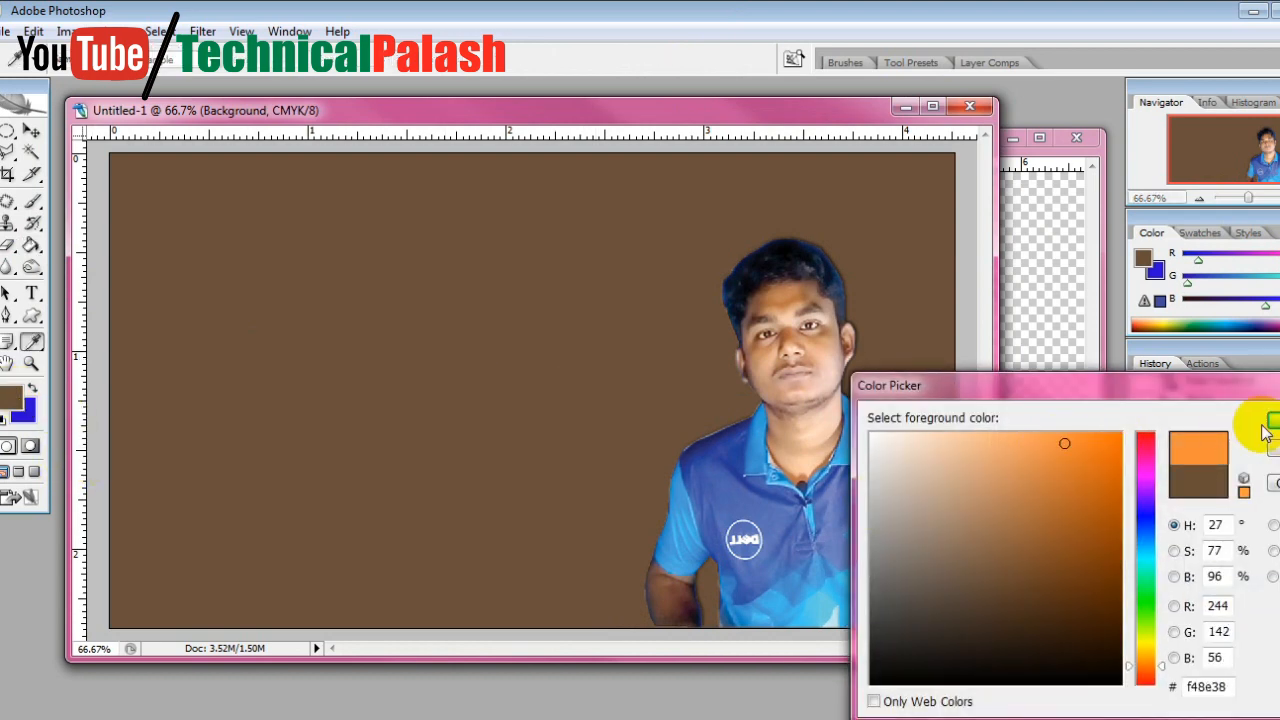
{"action": "left_click", "coordinate": [1273, 422]}
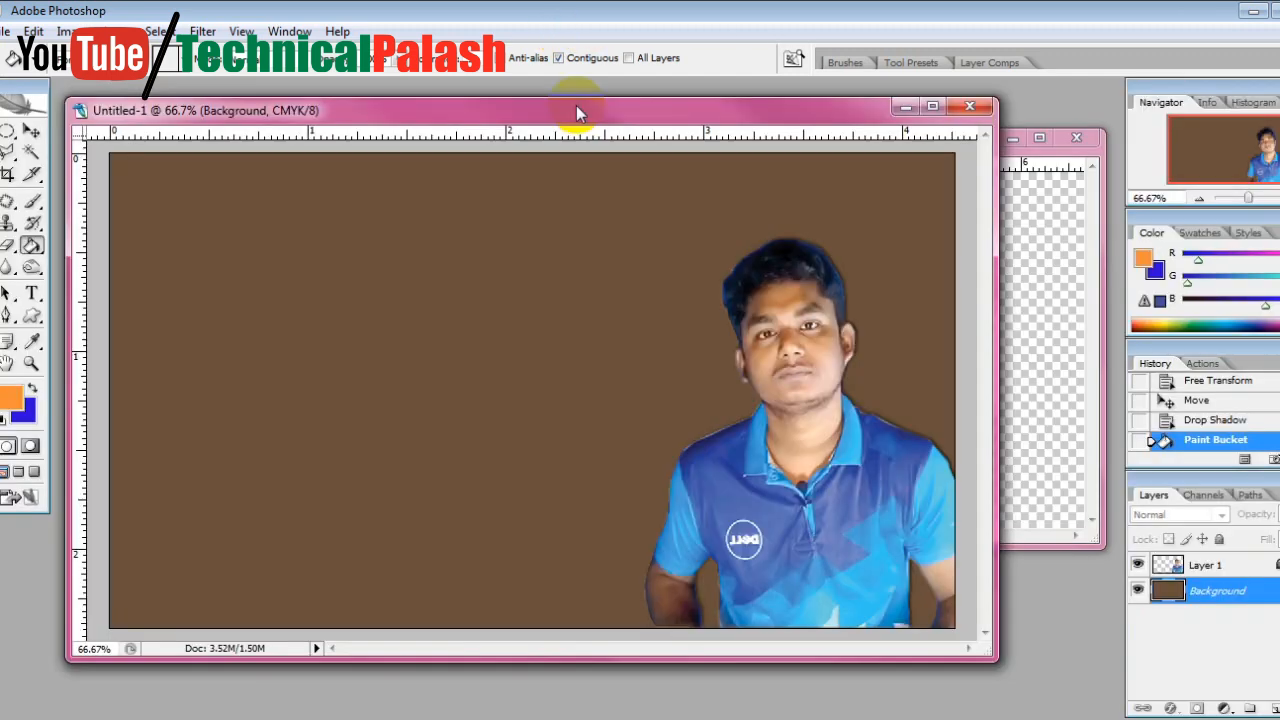
{"action": "left_click", "coordinate": [394, 311]}
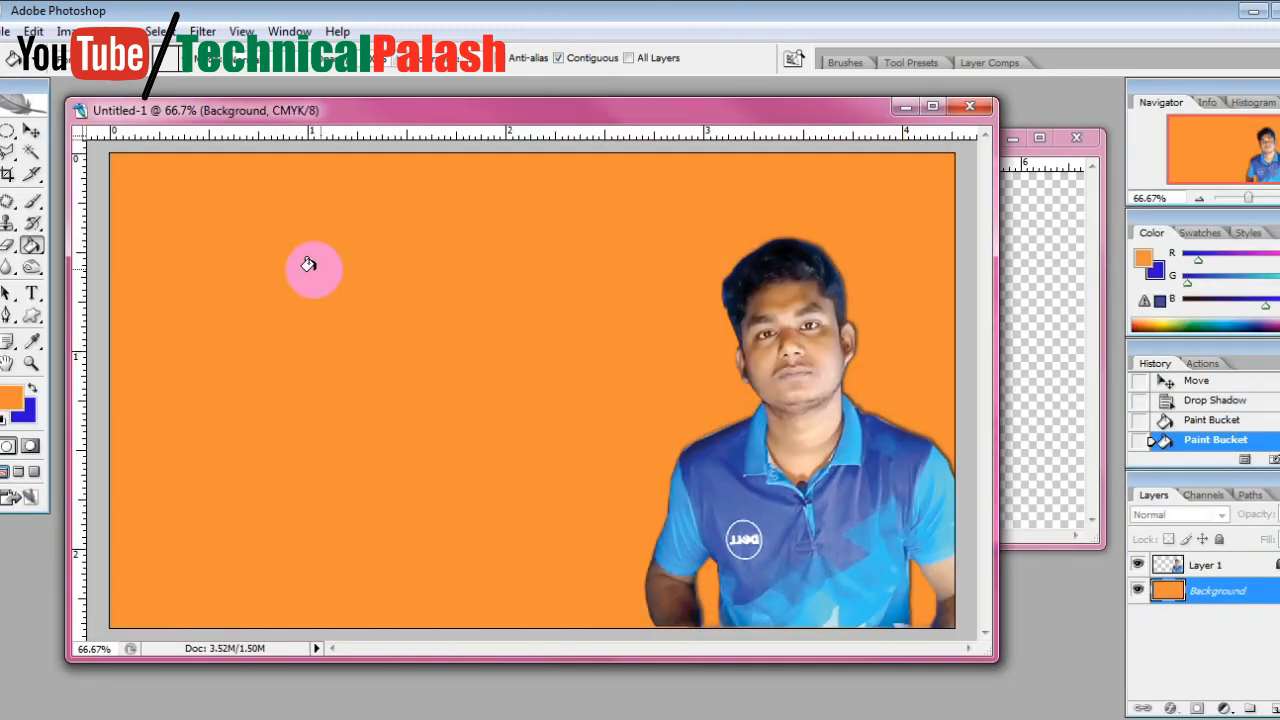
Start a horizontal text line in the upper-left area of the canvas and set its text color to white
{"action": "left_click", "coordinate": [32, 293]}
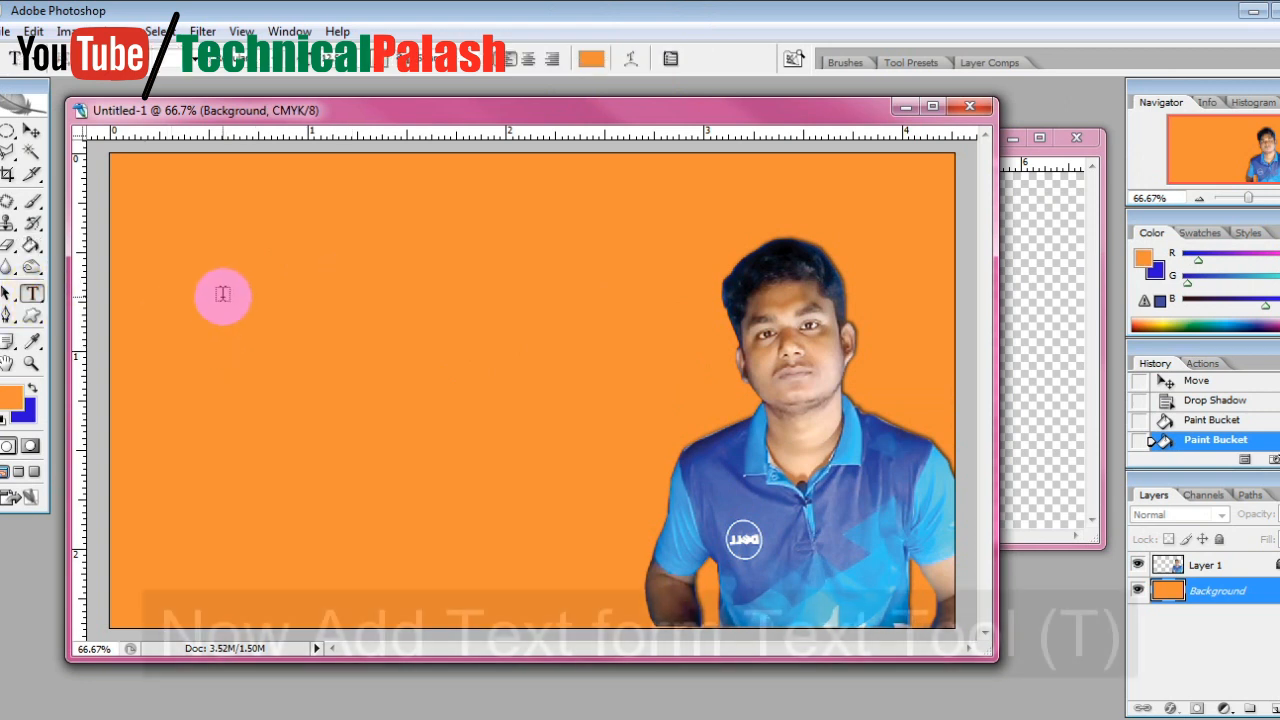
{"action": "left_click", "coordinate": [183, 268]}
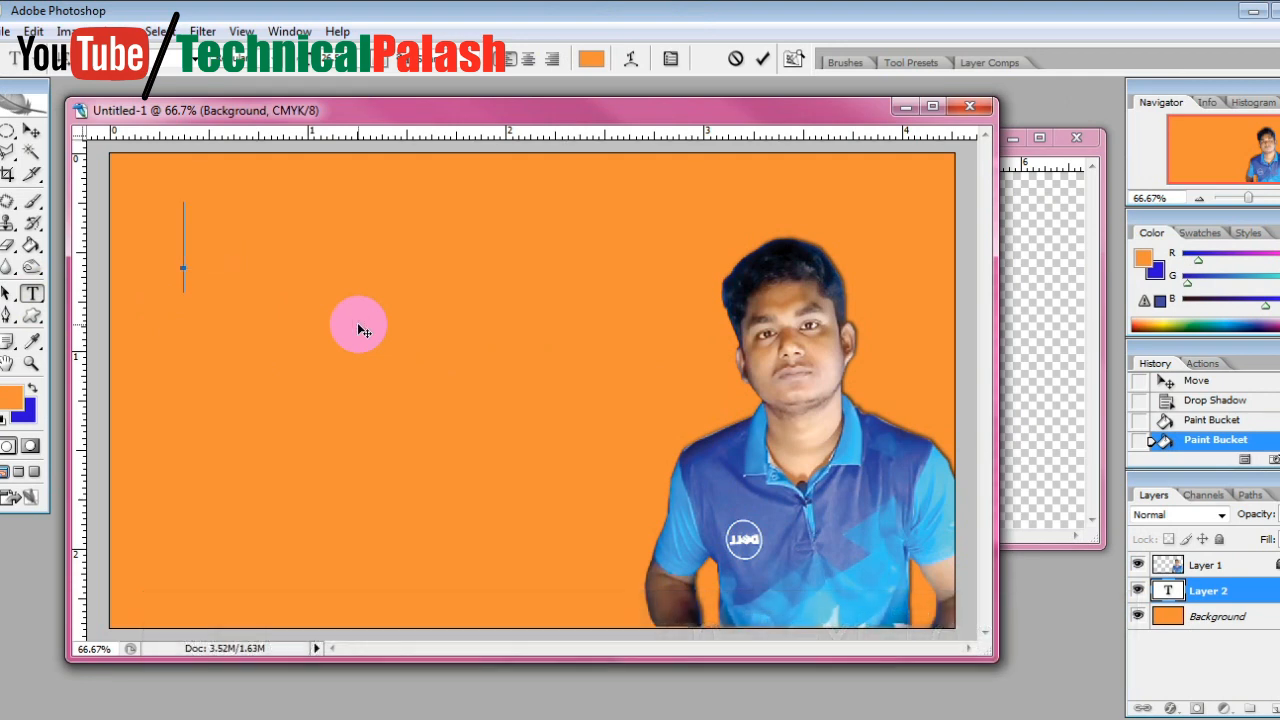
{"action": "left_click", "coordinate": [590, 60]}
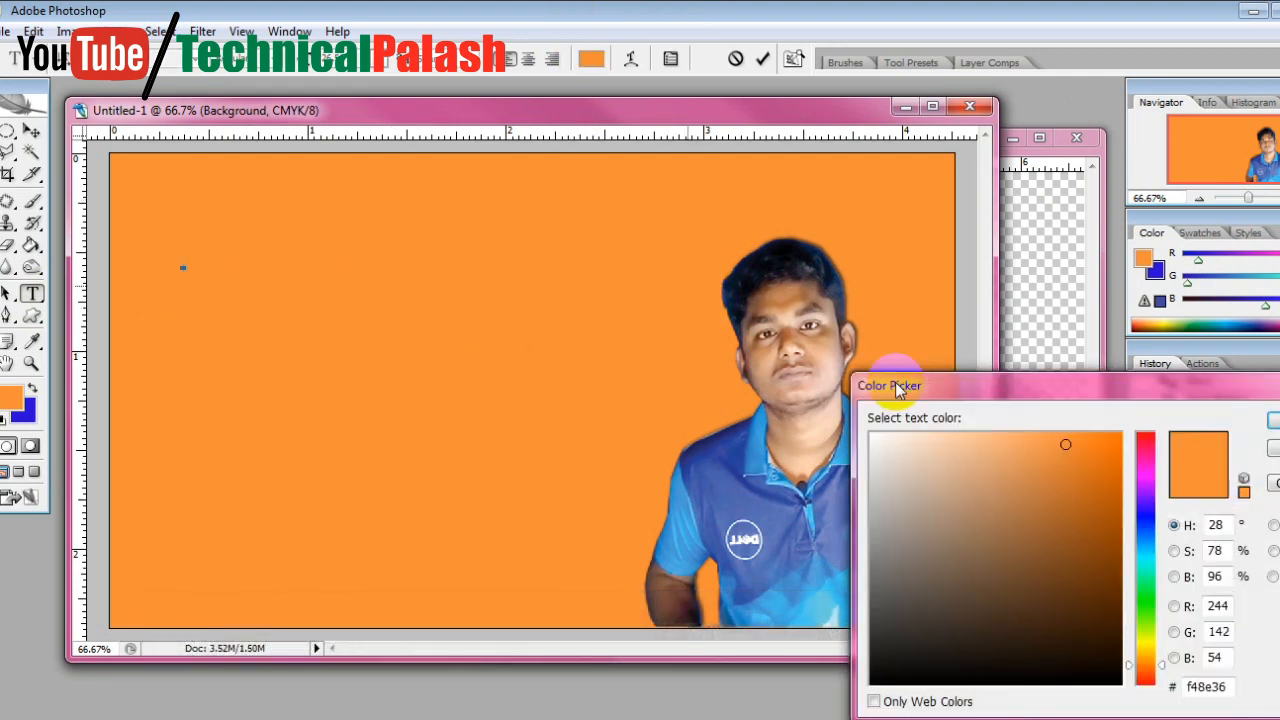
{"action": "left_click", "coordinate": [872, 436]}
{"action": "left_click", "coordinate": [1270, 421]}
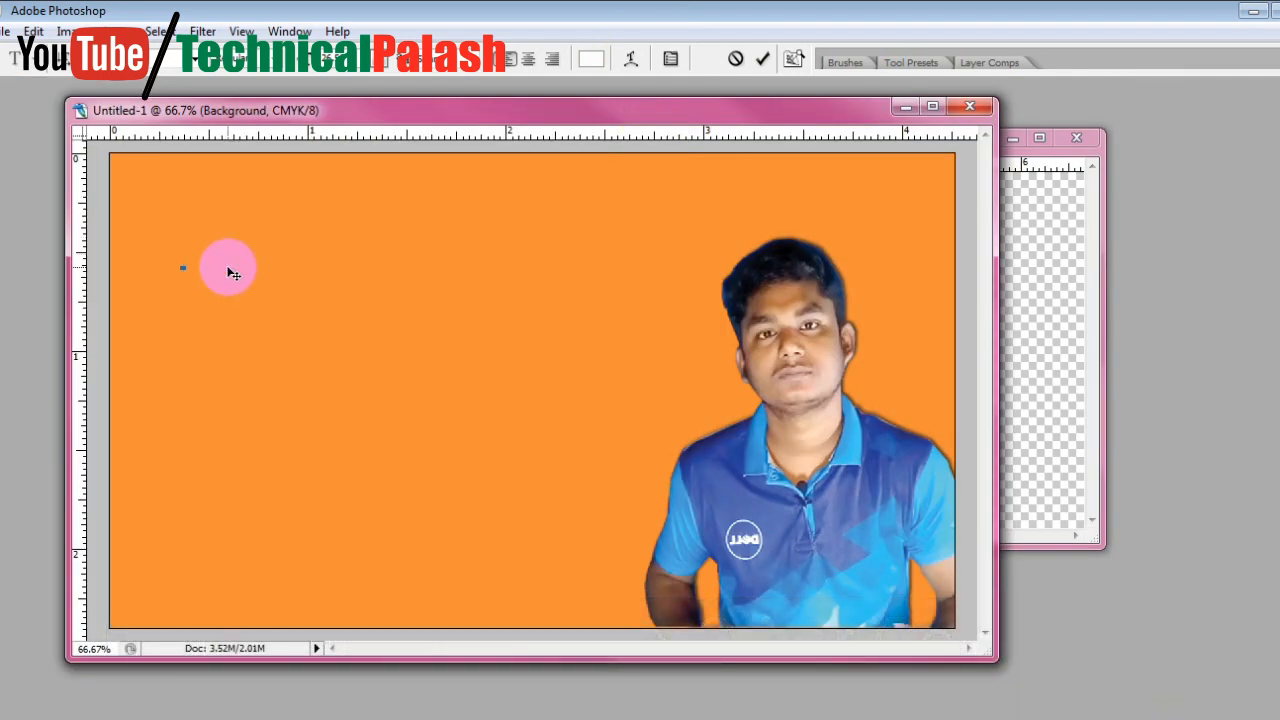
Enter the title text "MOST POWERFUL DATA RECOVERY" in the started text line
{"action": "left_click", "coordinate": [242, 7]}
{"action": "type", "text": "M"}
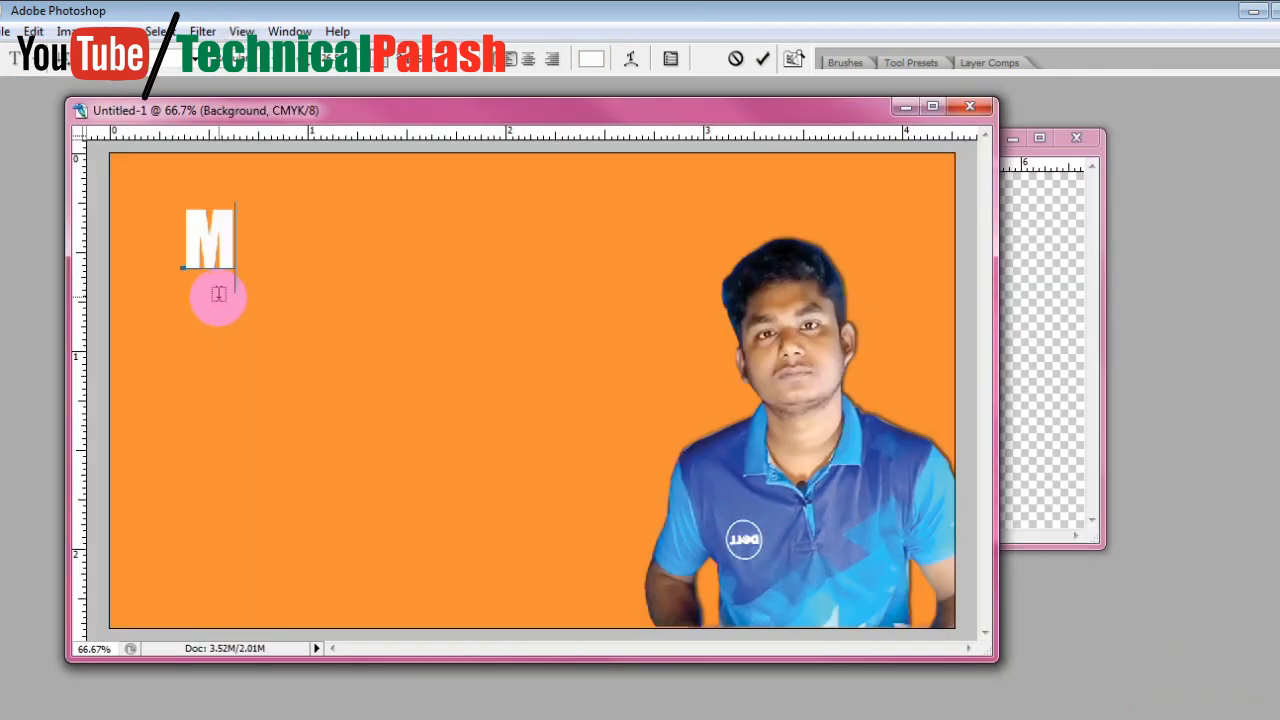
{"action": "type", "text": "OST"}
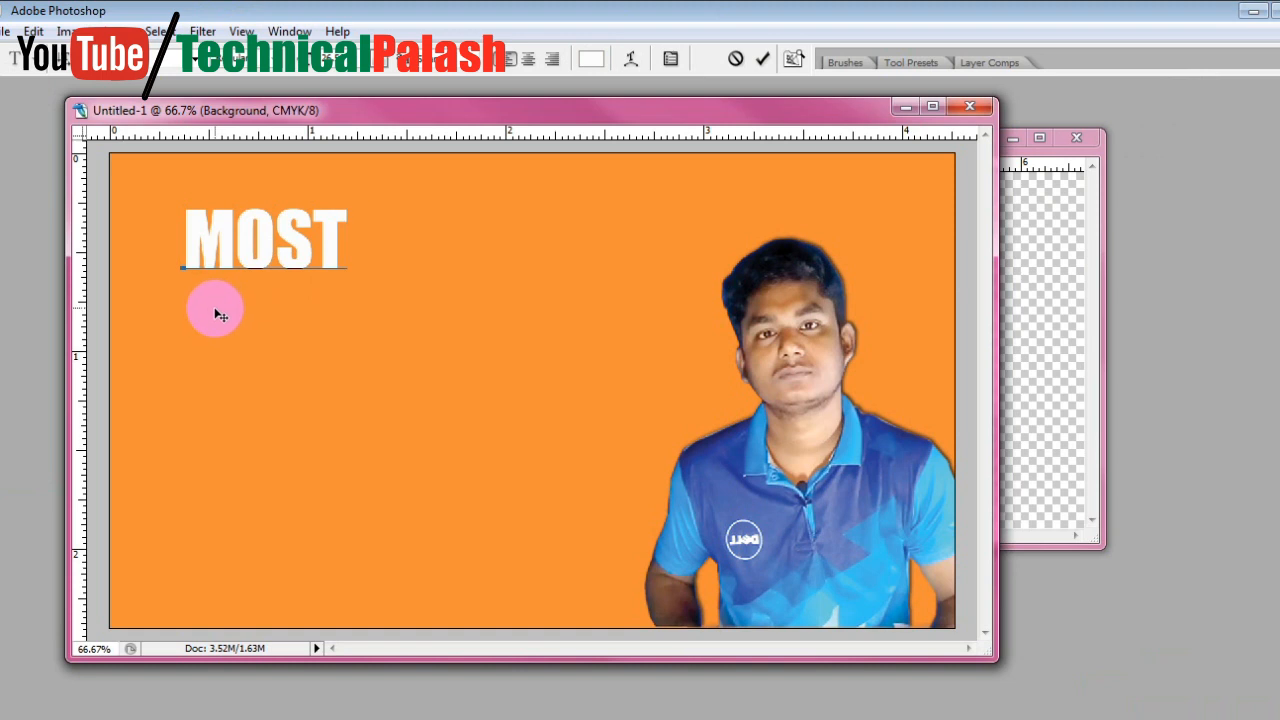
{"action": "left_click", "coordinate": [463, 6]}
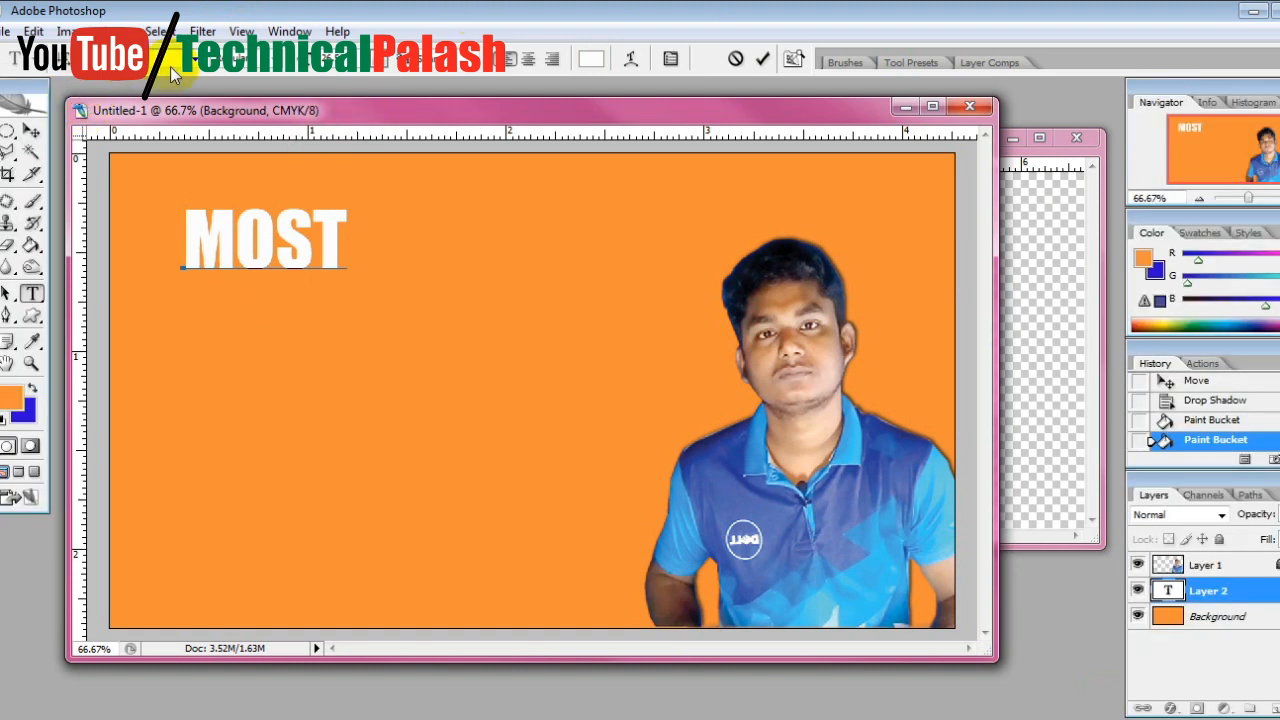
{"action": "left_click", "coordinate": [355, 250]}
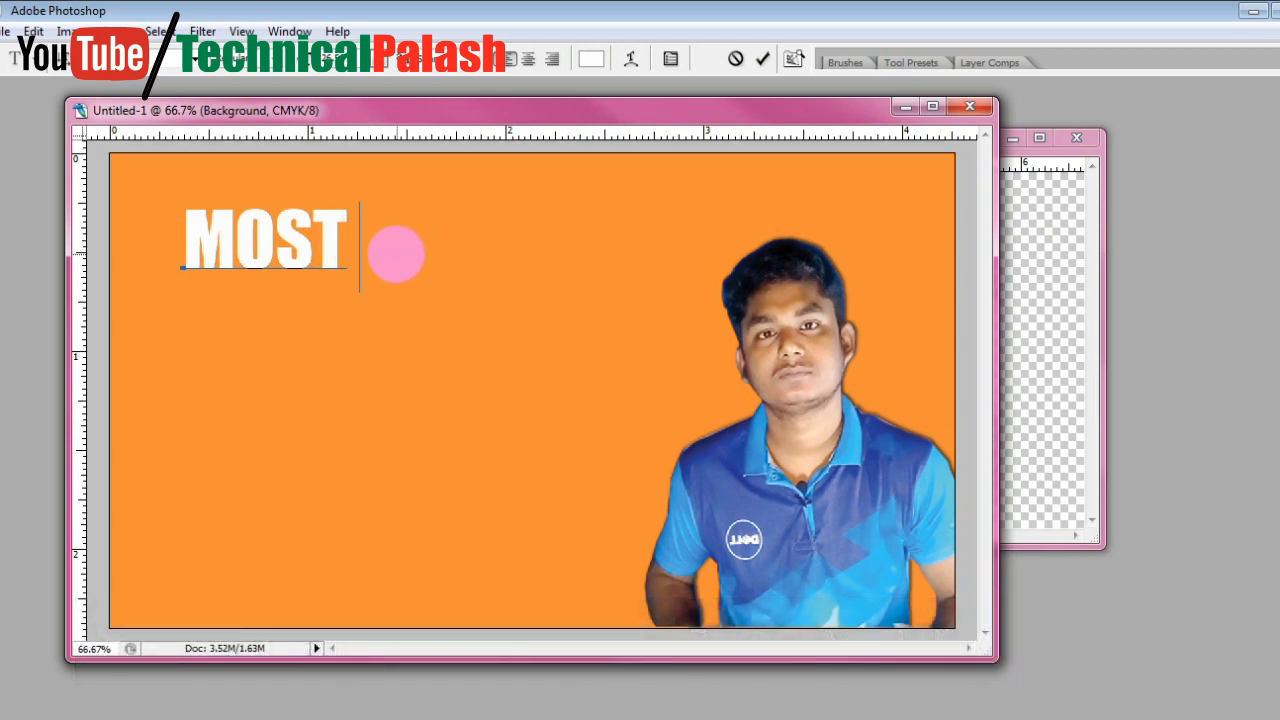
{"action": "type", "text": "OWER"}
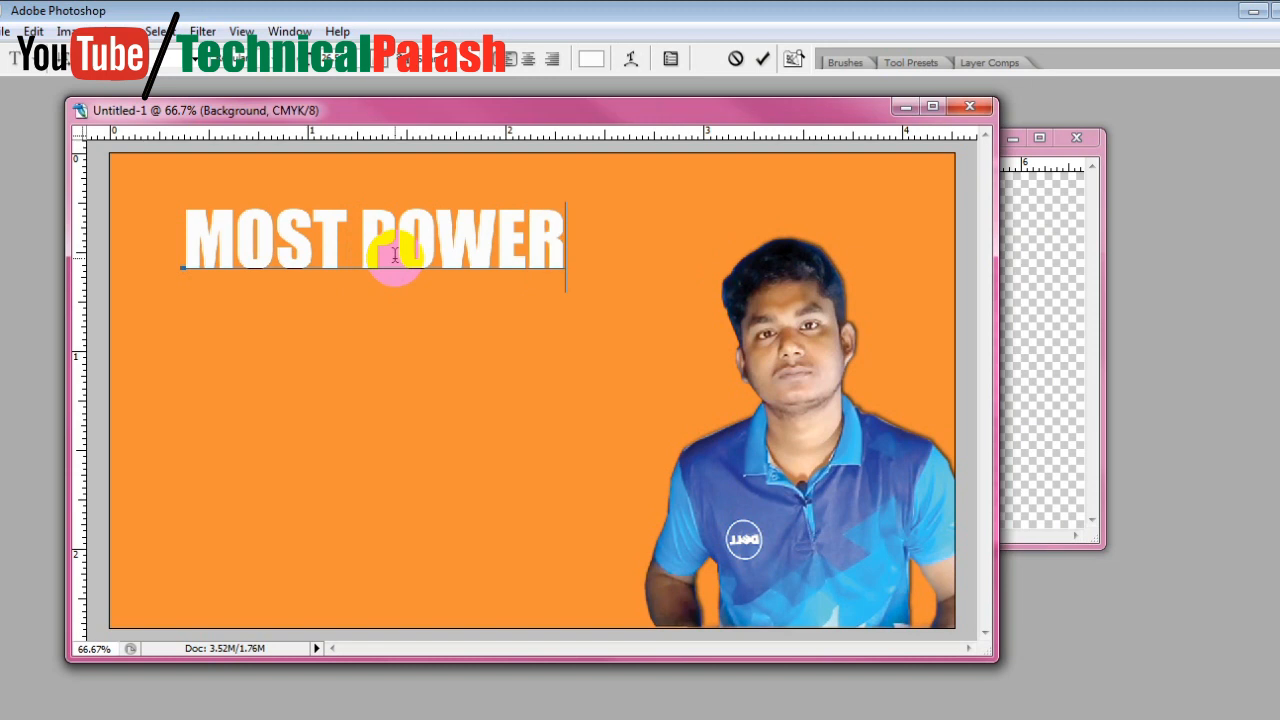
{"action": "type", "text": "FU"}
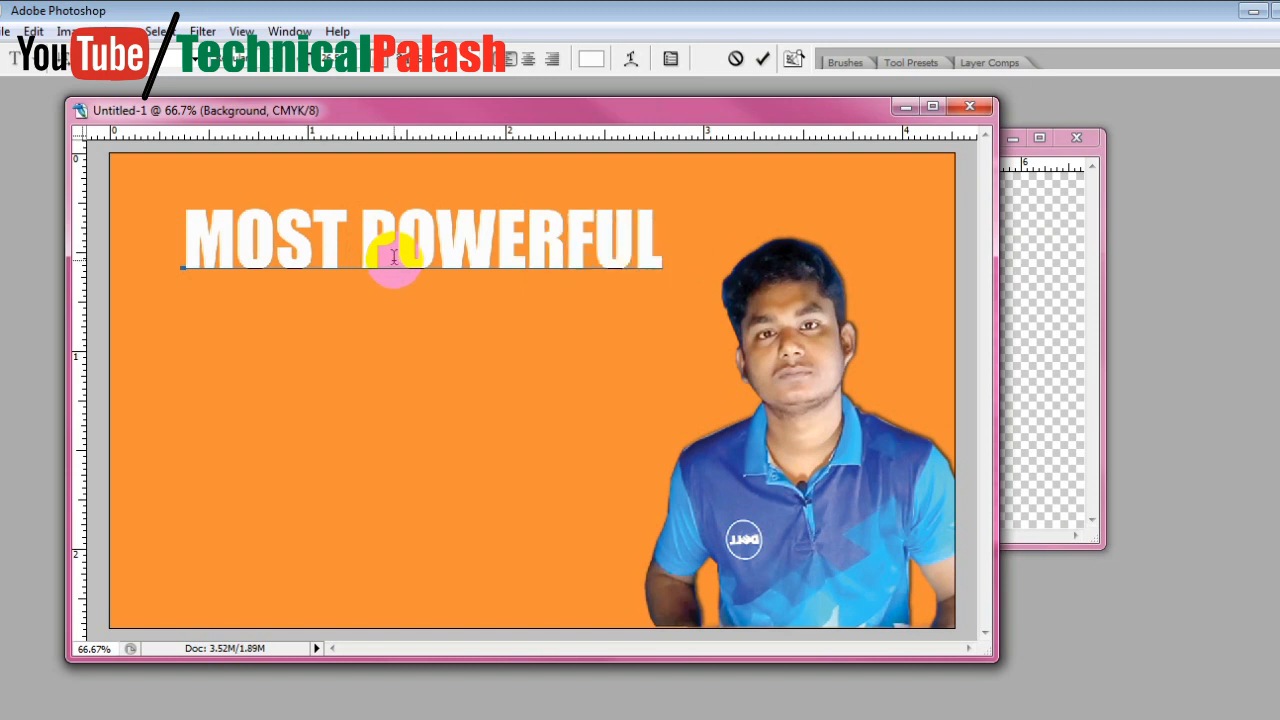
{"action": "type", "text": "L DATA"}
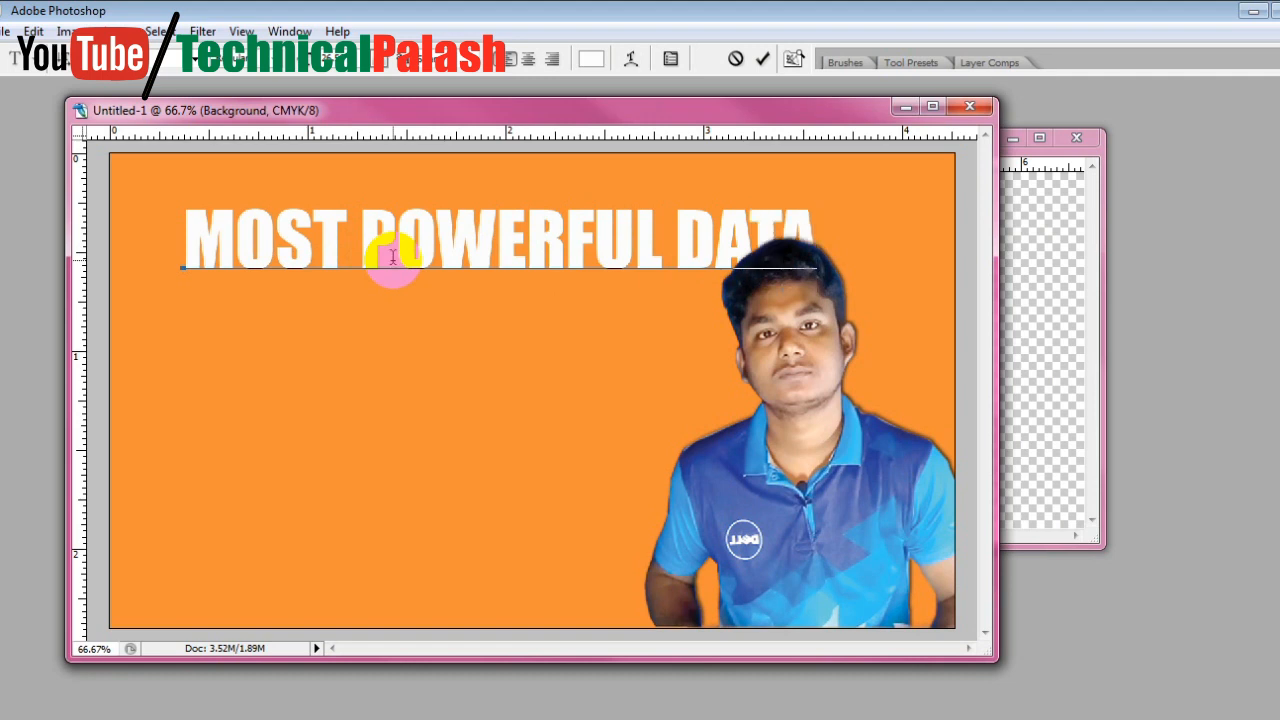
{"action": "type", "text": " RECO"}
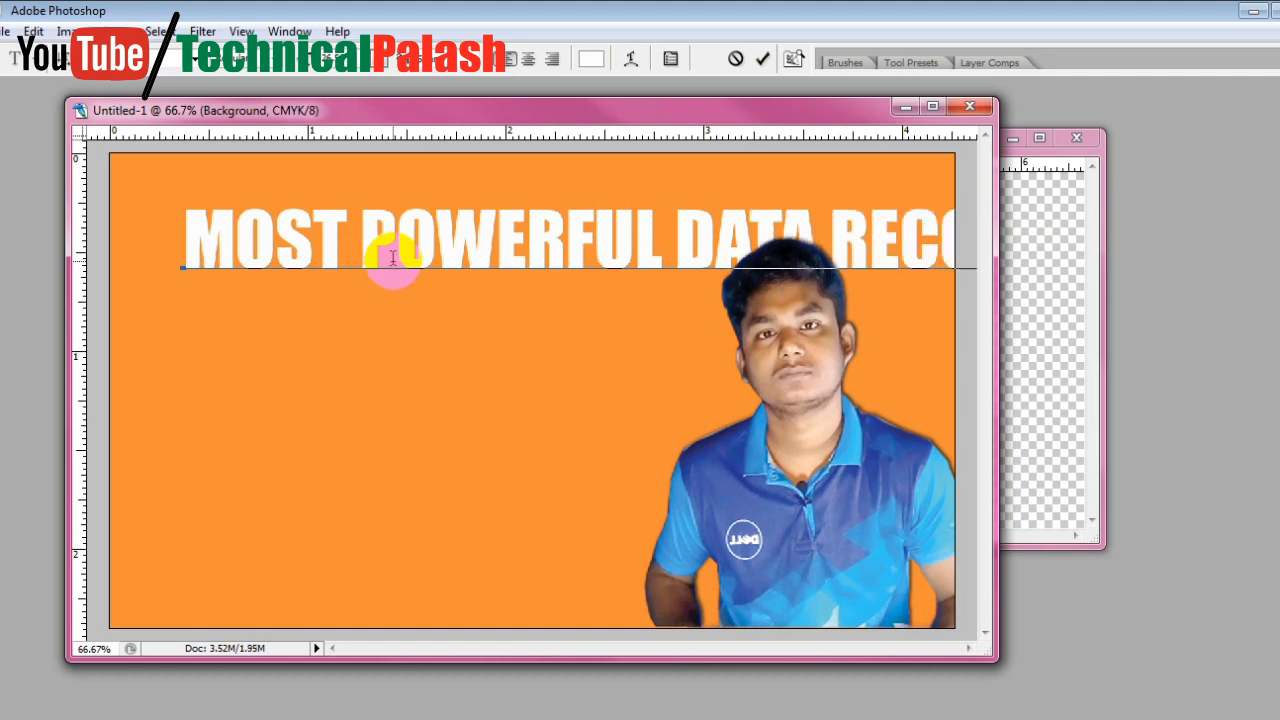
Select the whole title and reduce its font size in increments until the full line fits within the canvas width
{"action": "key", "text": "ctrl+a"}
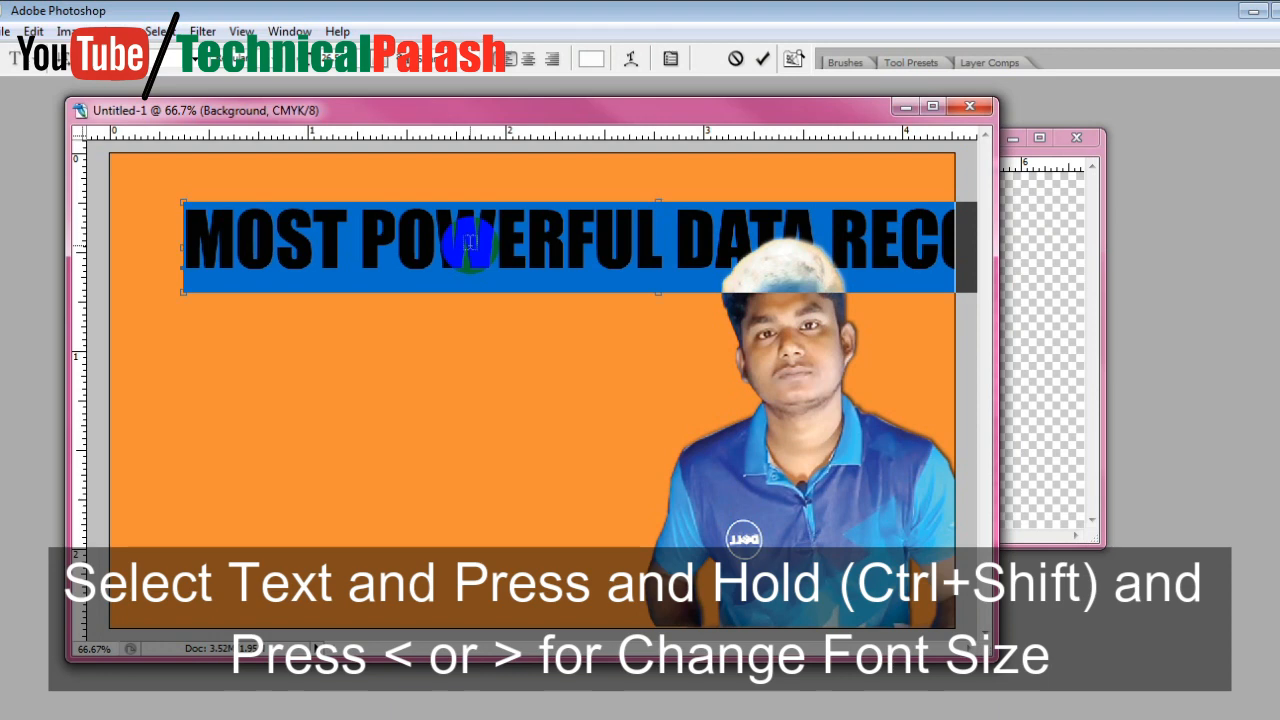
{"action": "key", "text": "ctrl+shift+comma"}
{"action": "key", "text": "ctrl+shift+comma"}
{"action": "key", "text": "ctrl+shift+comma"}
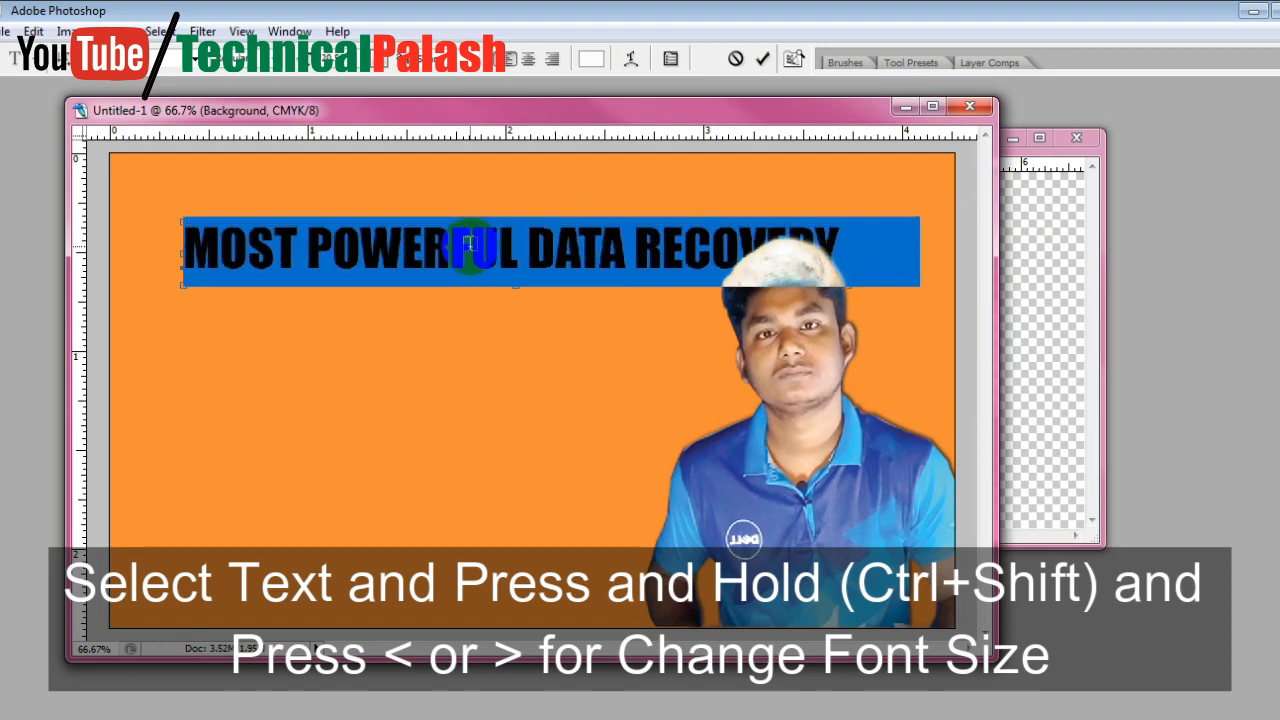
{"action": "key", "text": "ctrl+shift+period"}
{"action": "key", "text": "ctrl+shift+period"}
{"action": "key", "text": "ctrl+shift+period"}
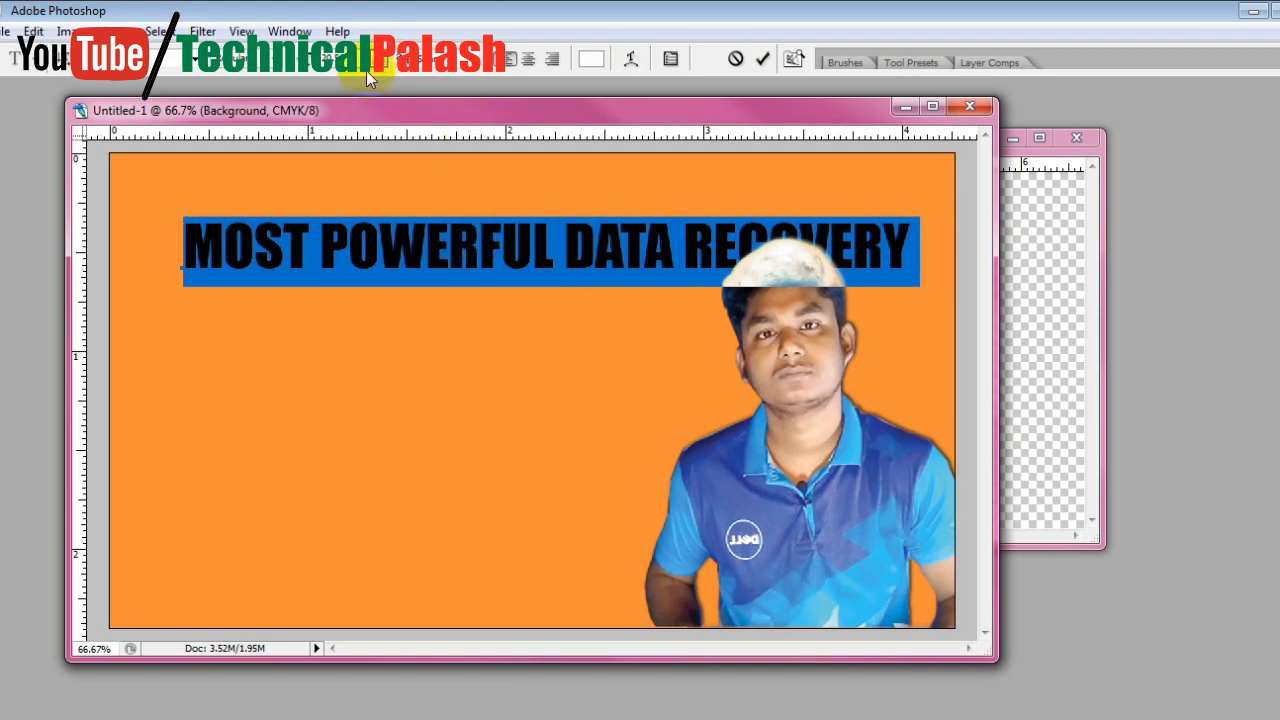
Commit the title text and move it up toward the canvas's upper-left corner, above the portrait's head
{"action": "key", "text": "Tab"}
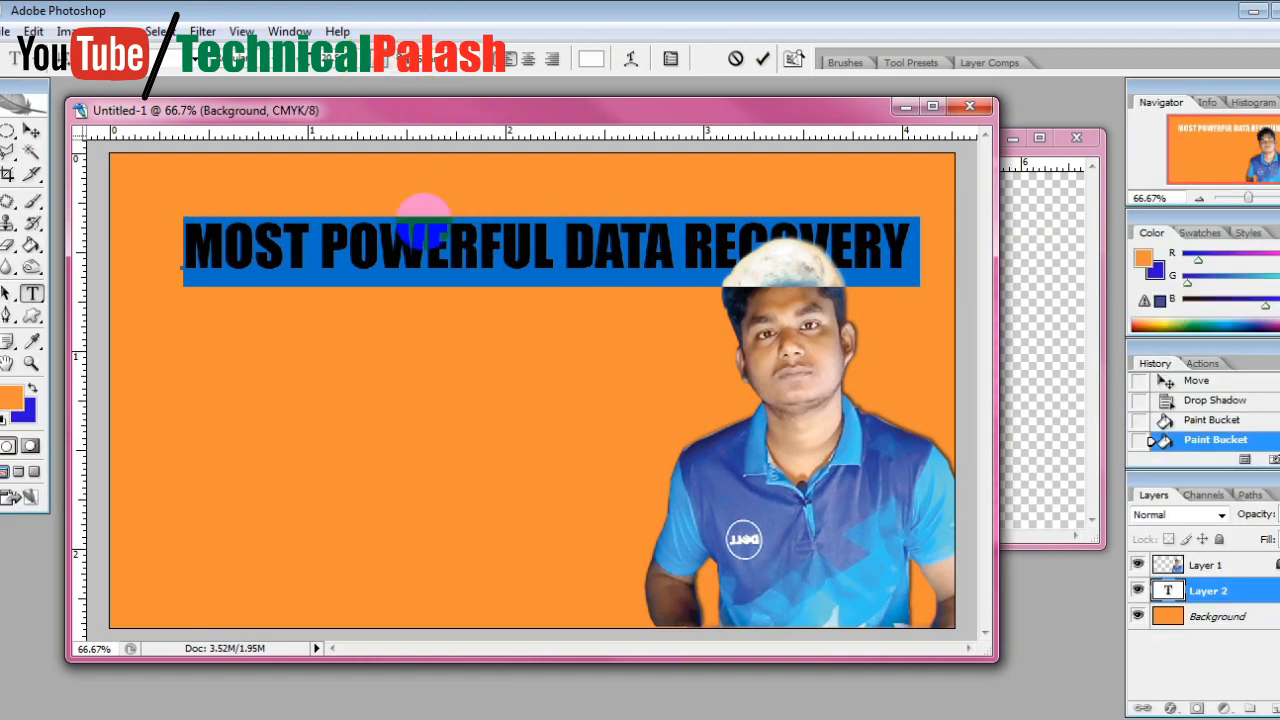
{"action": "left_click", "coordinate": [31, 130]}
{"action": "key", "text": "Tab"}
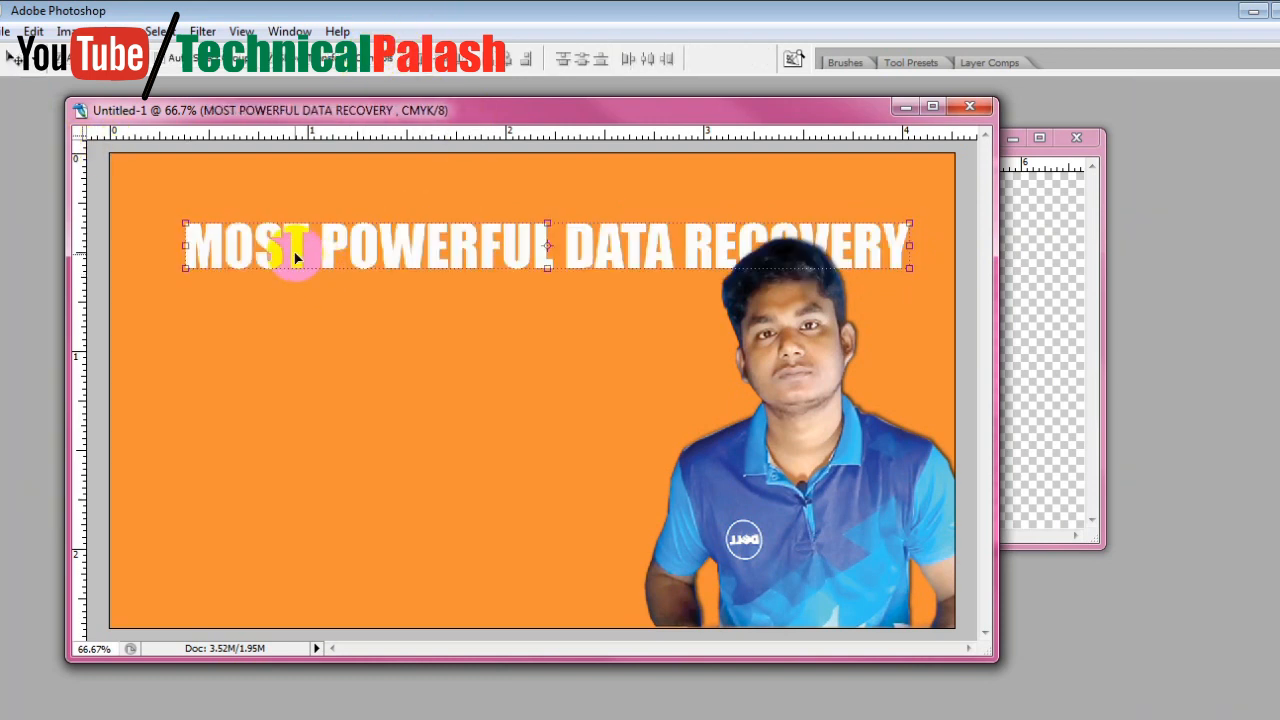
{"action": "left_click_drag", "start_coordinate": [286, 243], "coordinate": [234, 208]}
{"action": "left_click", "coordinate": [449, 206]}
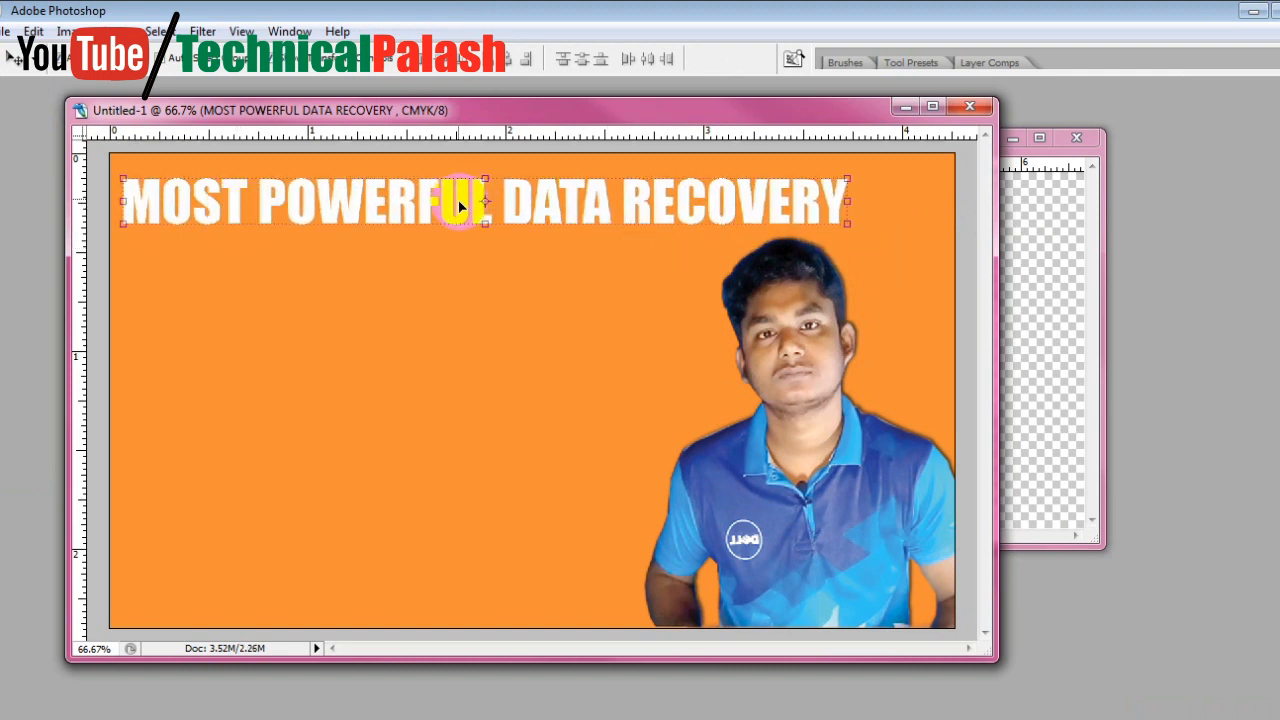
Stretch the title to span nearly the full canvas width and slightly more height, and nudge it a little to the right
{"action": "left_click_drag", "start_coordinate": [848, 201], "coordinate": [931, 203]}
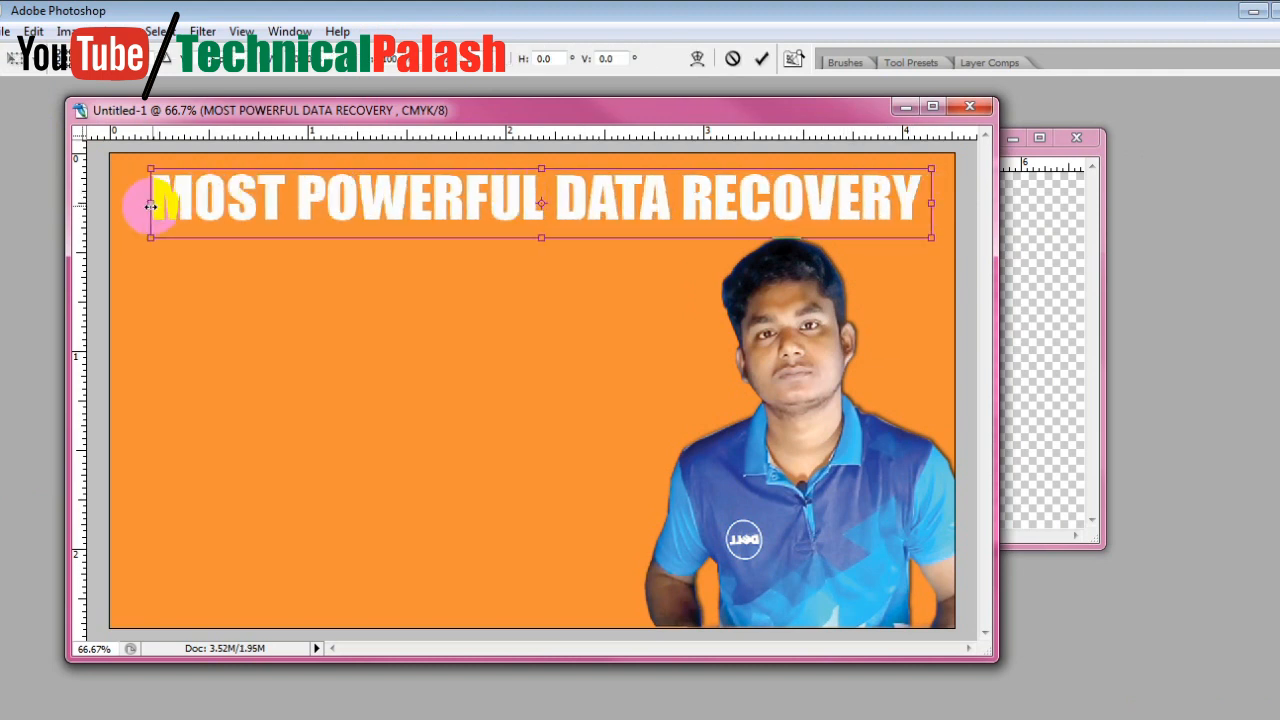
{"action": "left_click_drag", "start_coordinate": [145, 205], "coordinate": [122, 204]}
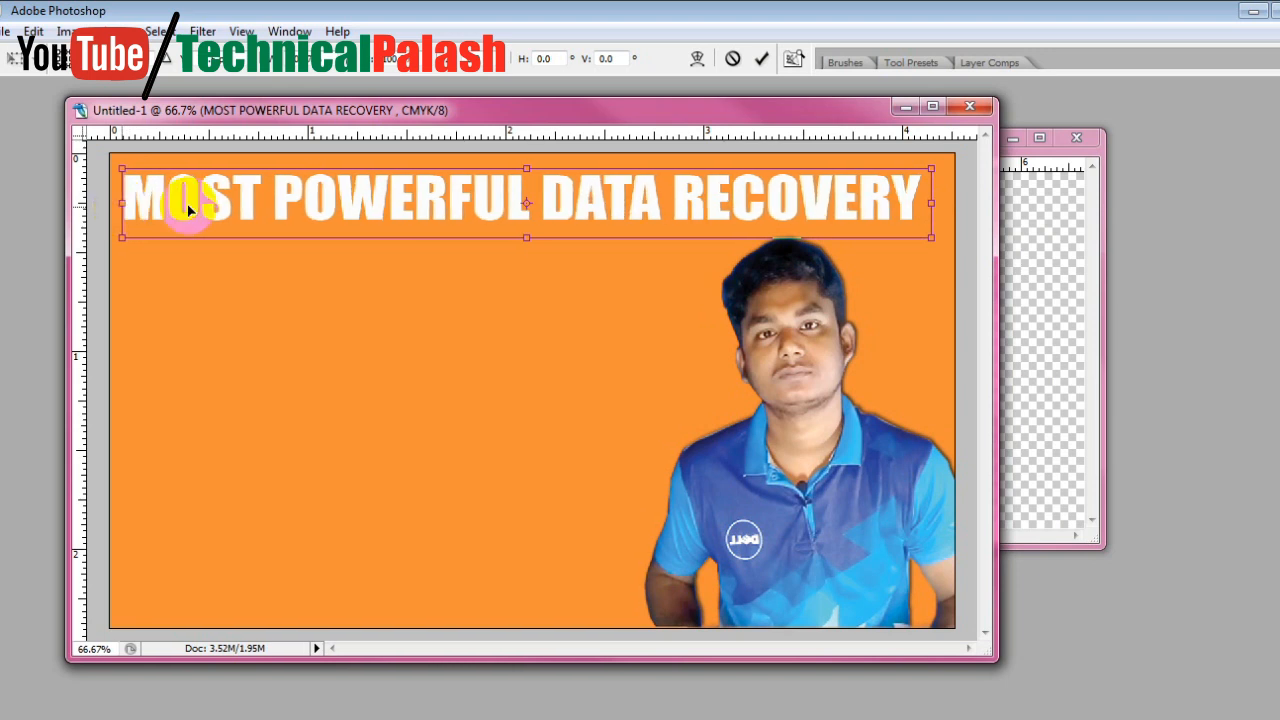
{"action": "left_click_drag", "start_coordinate": [534, 168], "coordinate": [534, 158]}
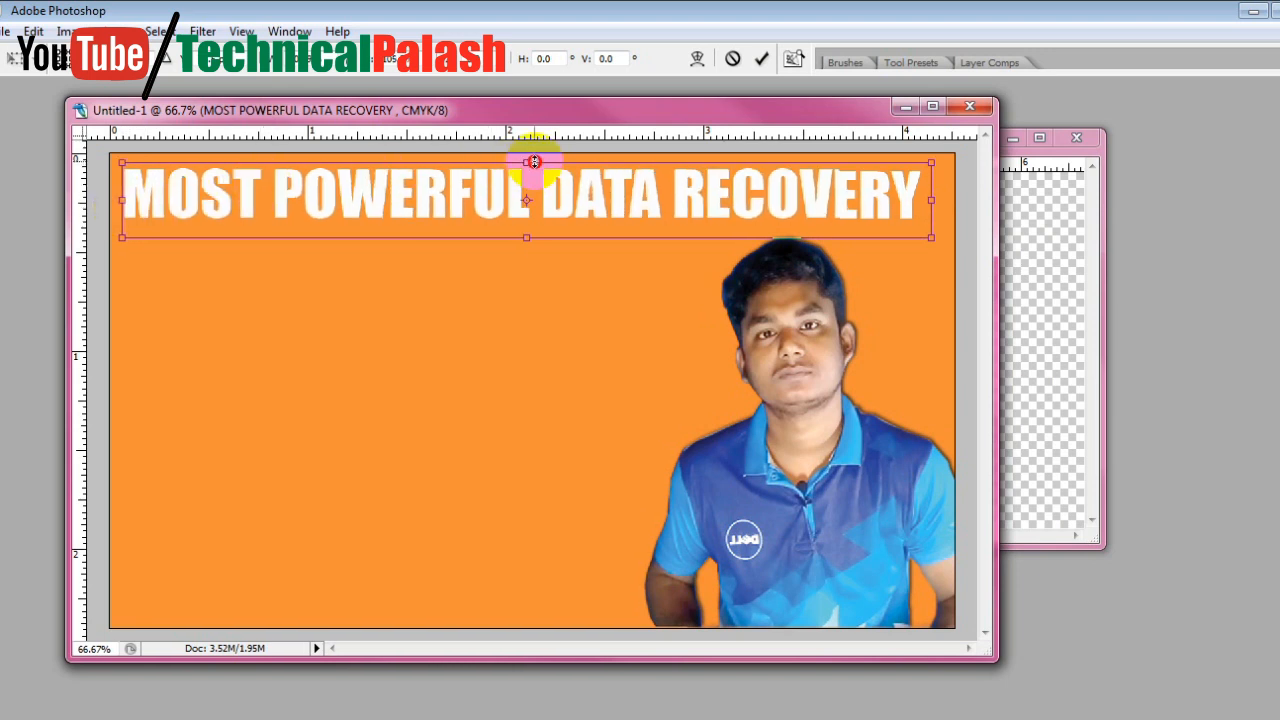
{"action": "key", "text": "Return"}
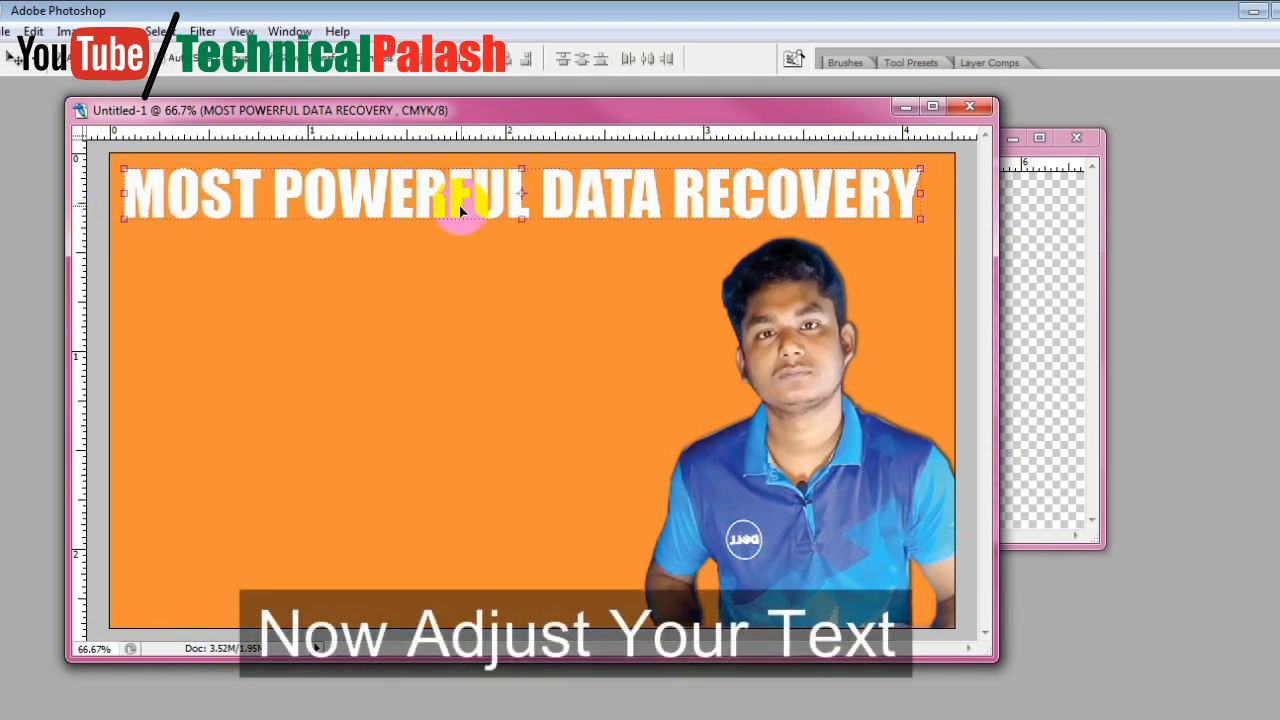
{"action": "key", "text": "Right"}
{"action": "key", "text": "Right"}
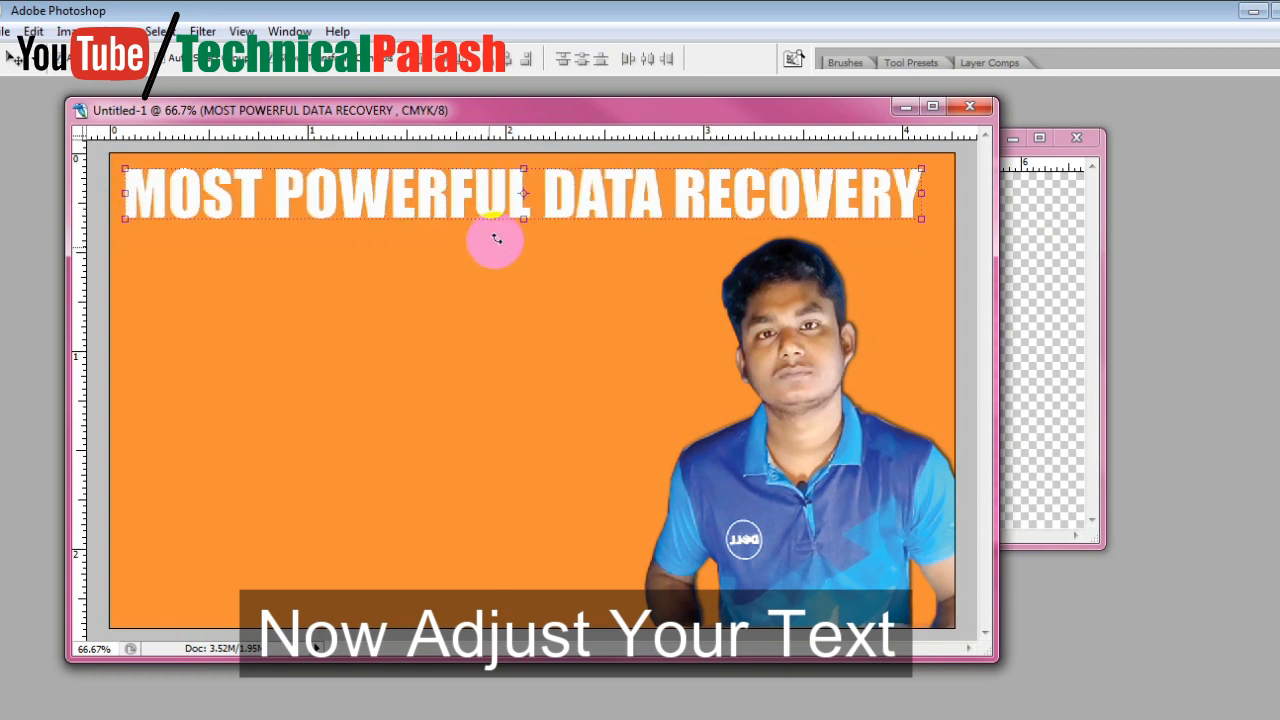
Add a Drop Shadow effect to the title layer and move its settings dialog clear of the title
{"action": "key", "text": "Tab"}
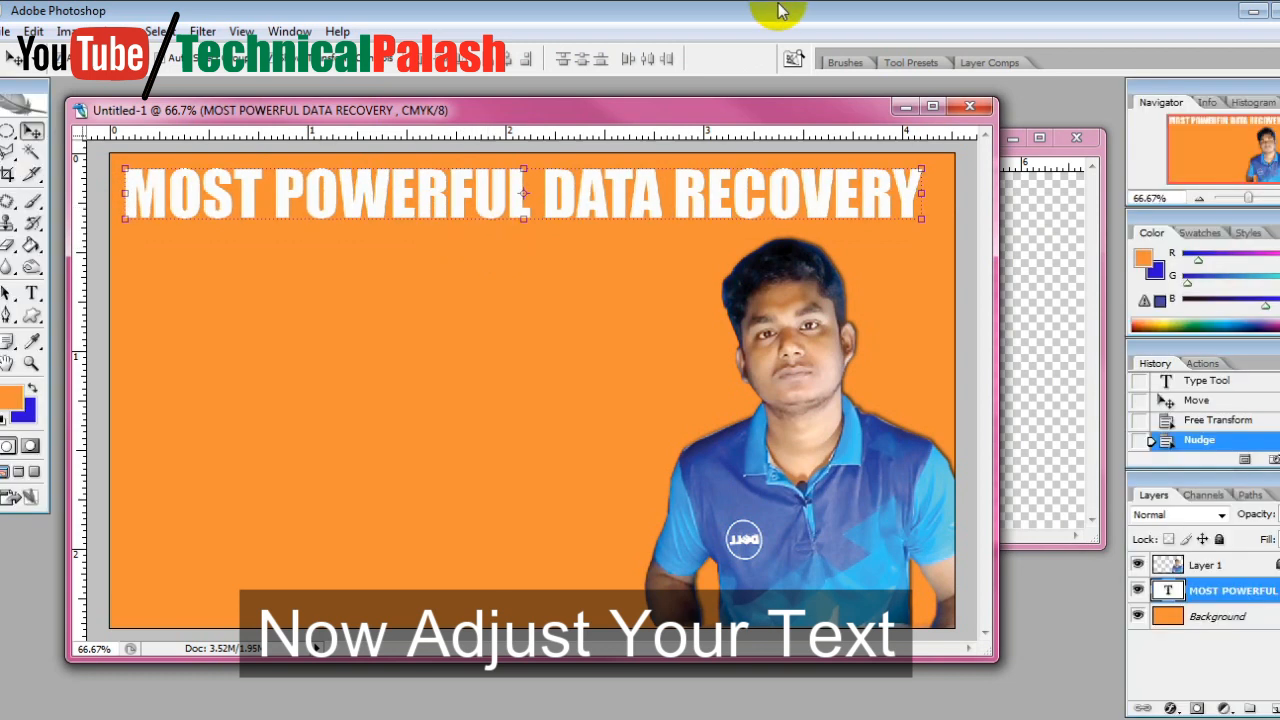
{"action": "left_click", "coordinate": [1176, 708]}
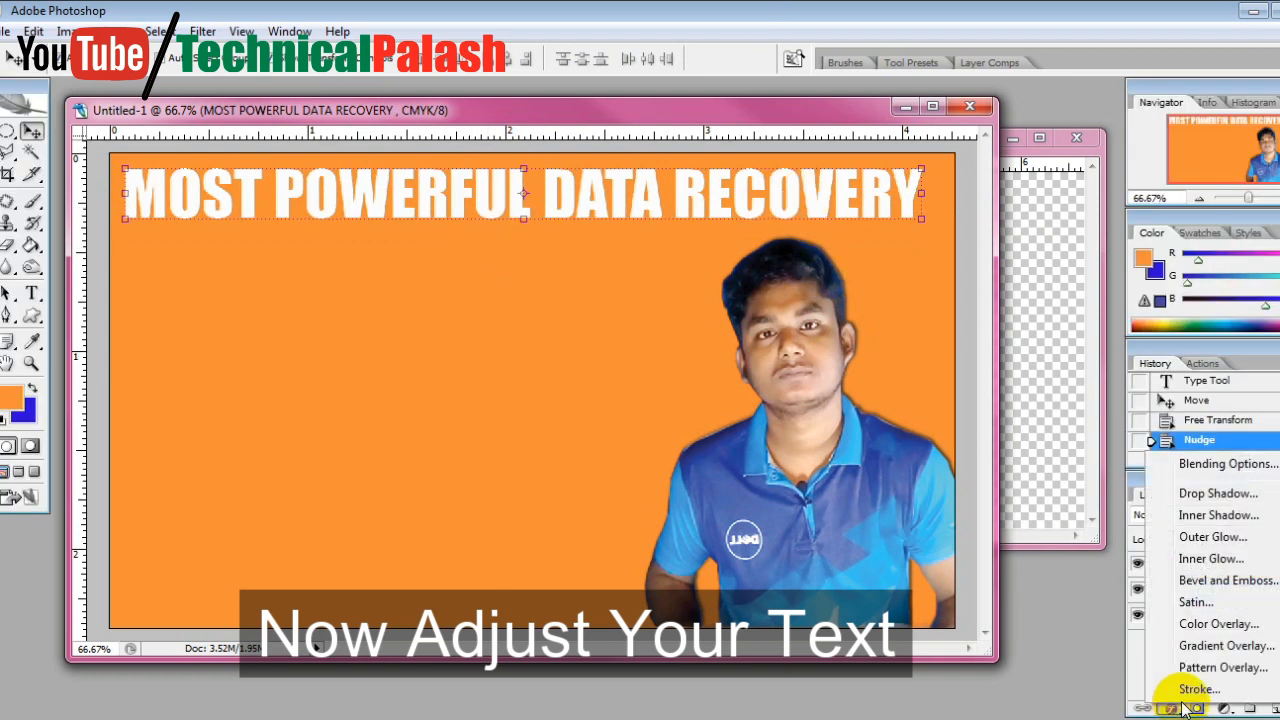
{"action": "left_click", "coordinate": [1217, 499]}
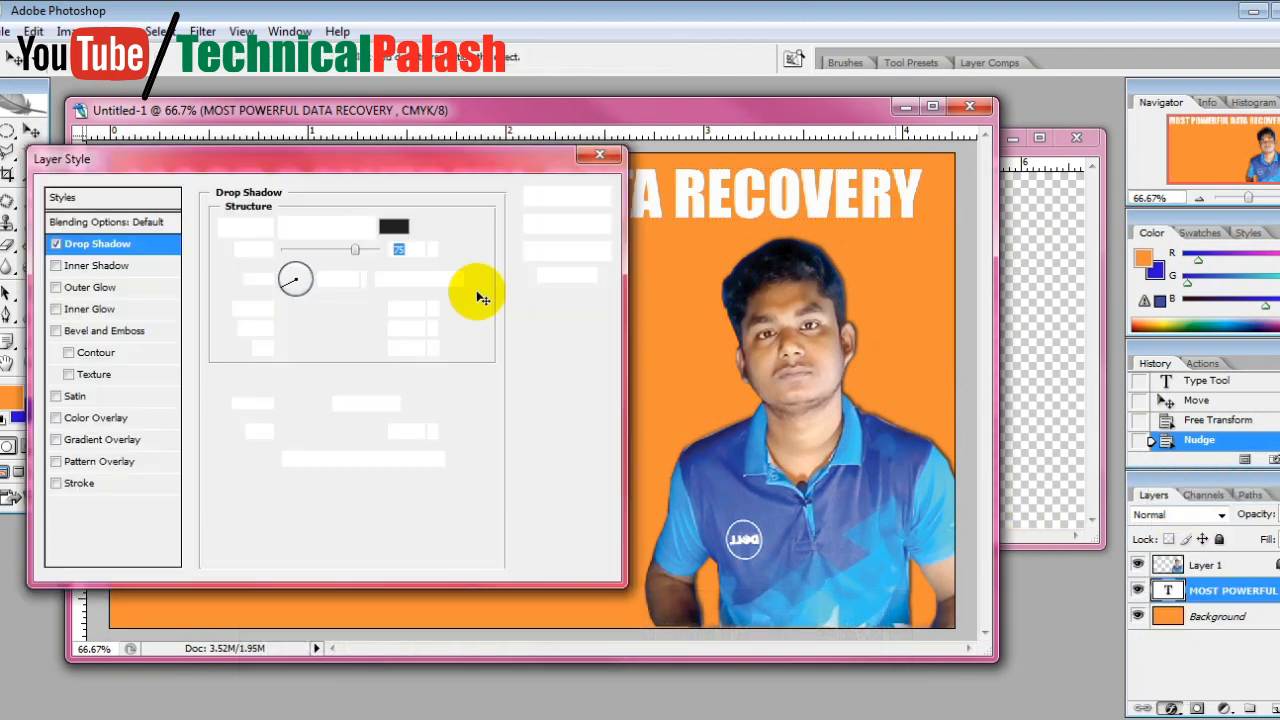
{"action": "left_click_drag", "start_coordinate": [405, 170], "coordinate": [912, 314]}
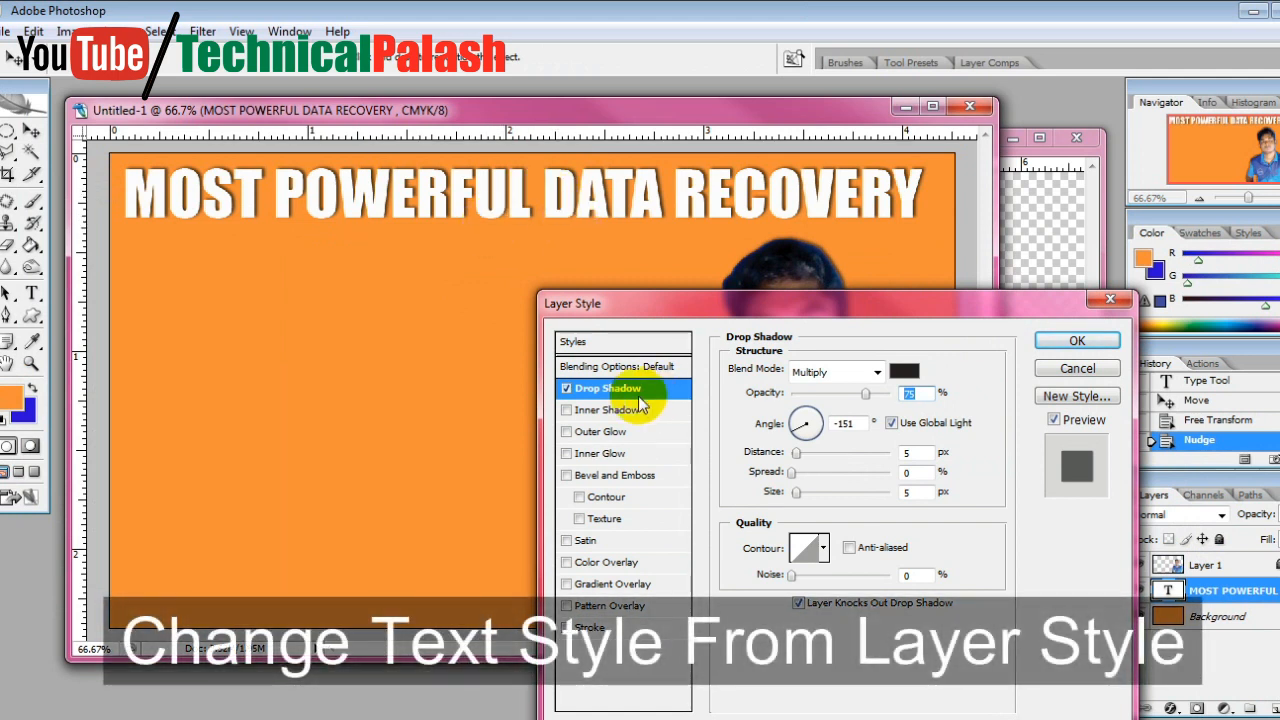
Try a Gradient Overlay with several gradient presets on the title, cancel the preset choice and switch the overlay off
{"action": "left_click", "coordinate": [592, 586]}
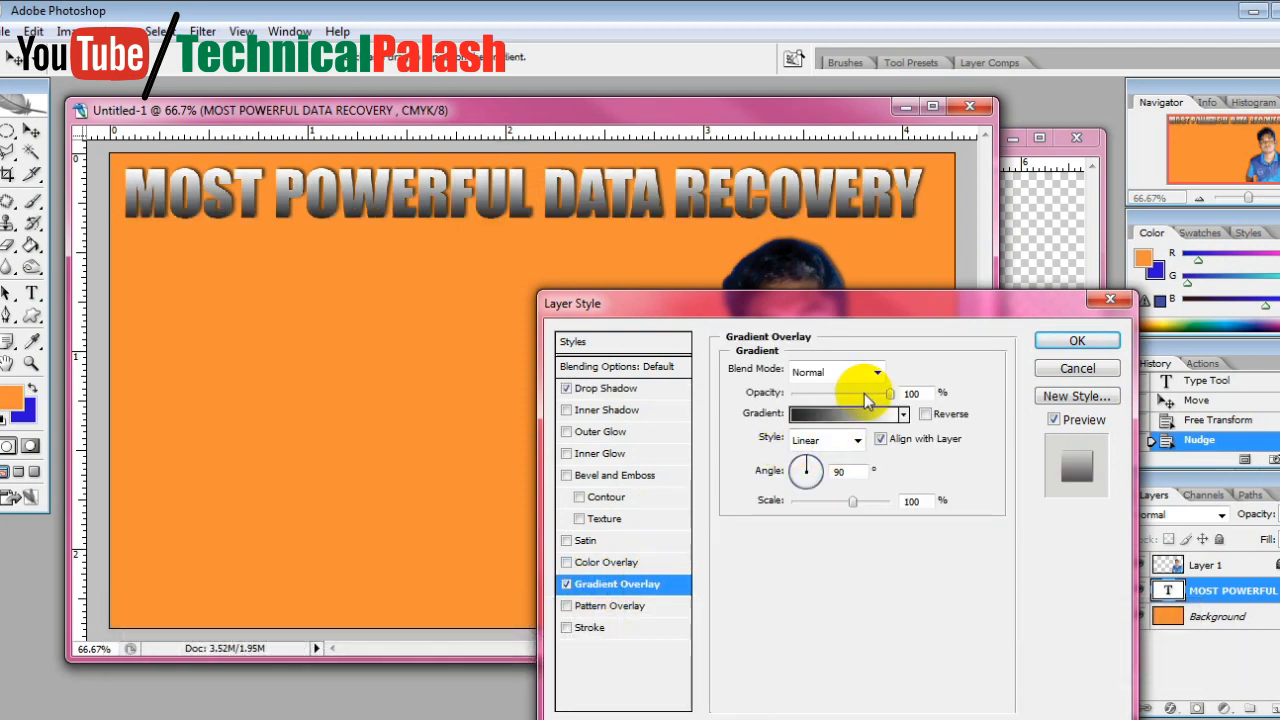
{"action": "left_click", "coordinate": [850, 413]}
{"action": "left_click", "coordinate": [960, 370]}
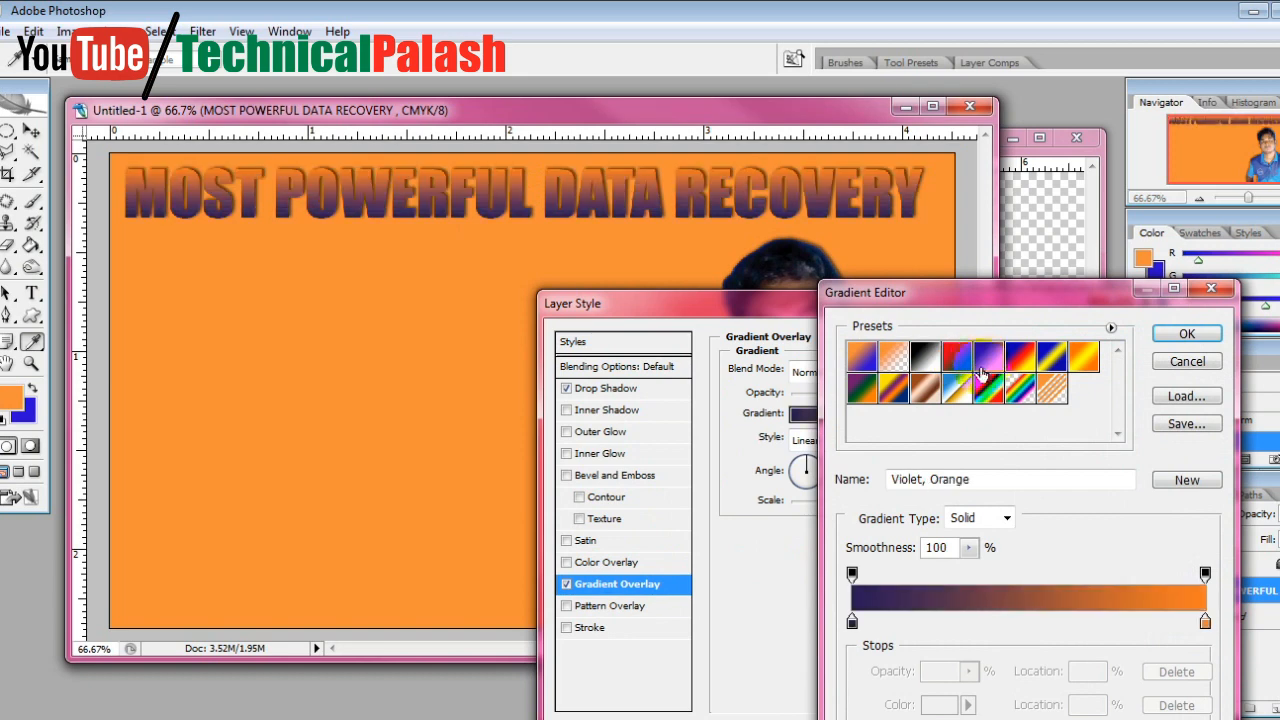
{"action": "left_click", "coordinate": [995, 390]}
{"action": "left_click", "coordinate": [1068, 366]}
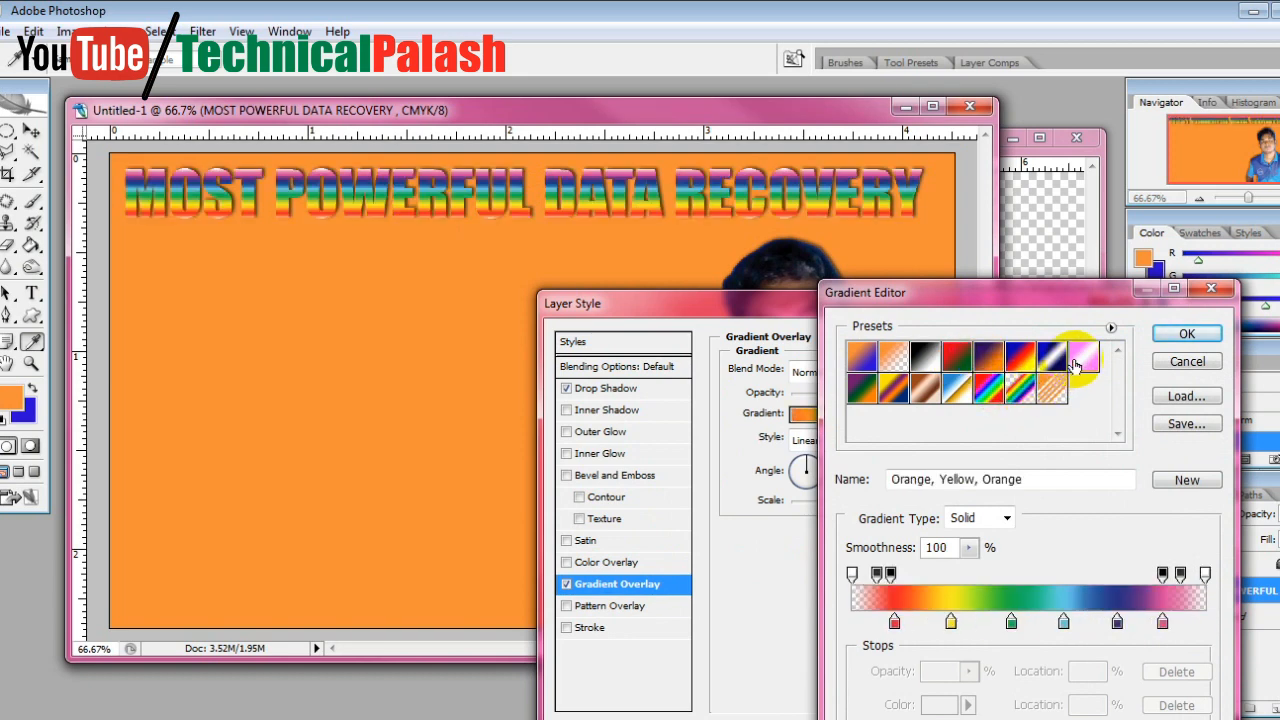
{"action": "left_click", "coordinate": [1046, 388]}
{"action": "left_click", "coordinate": [893, 388]}
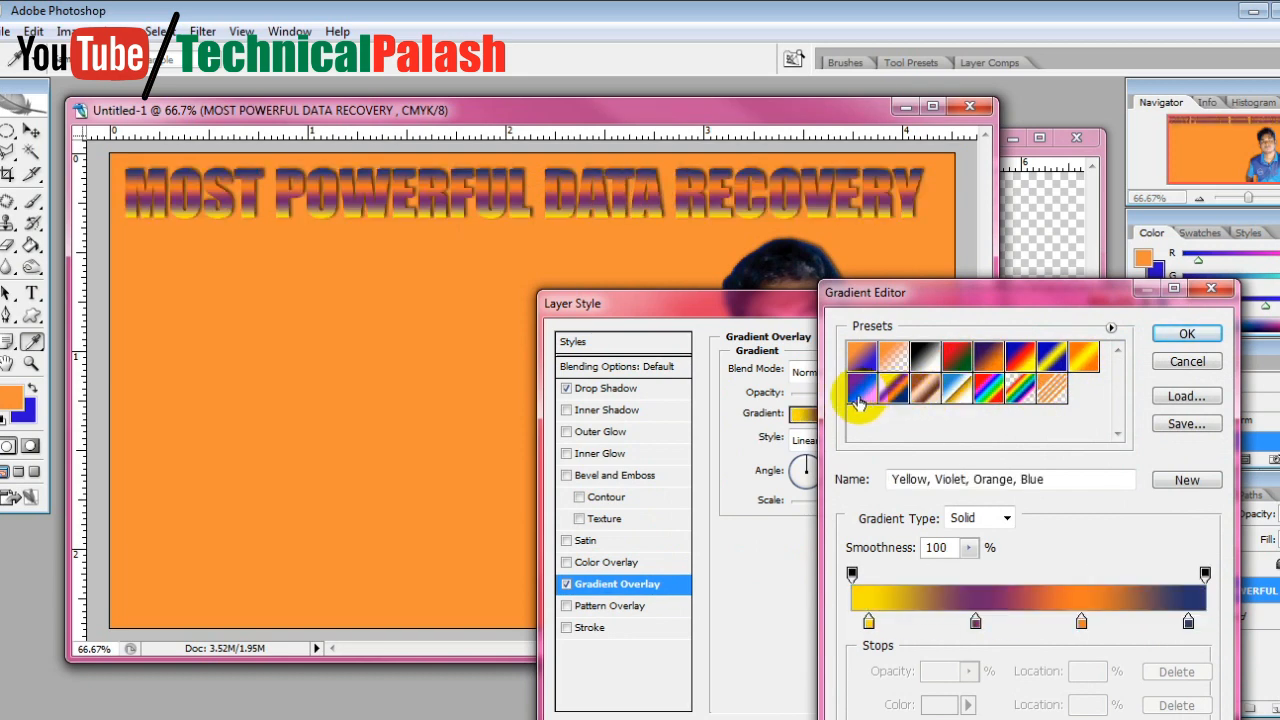
{"action": "left_click", "coordinate": [858, 398]}
{"action": "left_click", "coordinate": [864, 356]}
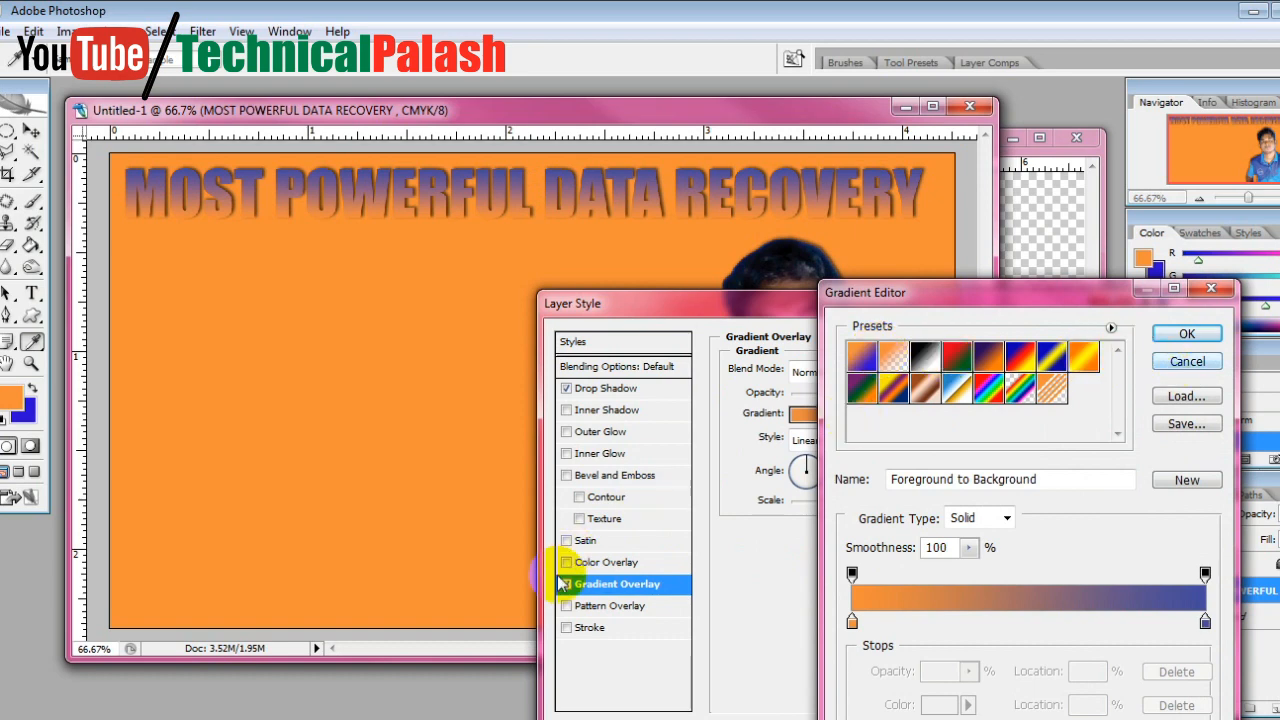
{"action": "left_click", "coordinate": [1187, 361]}
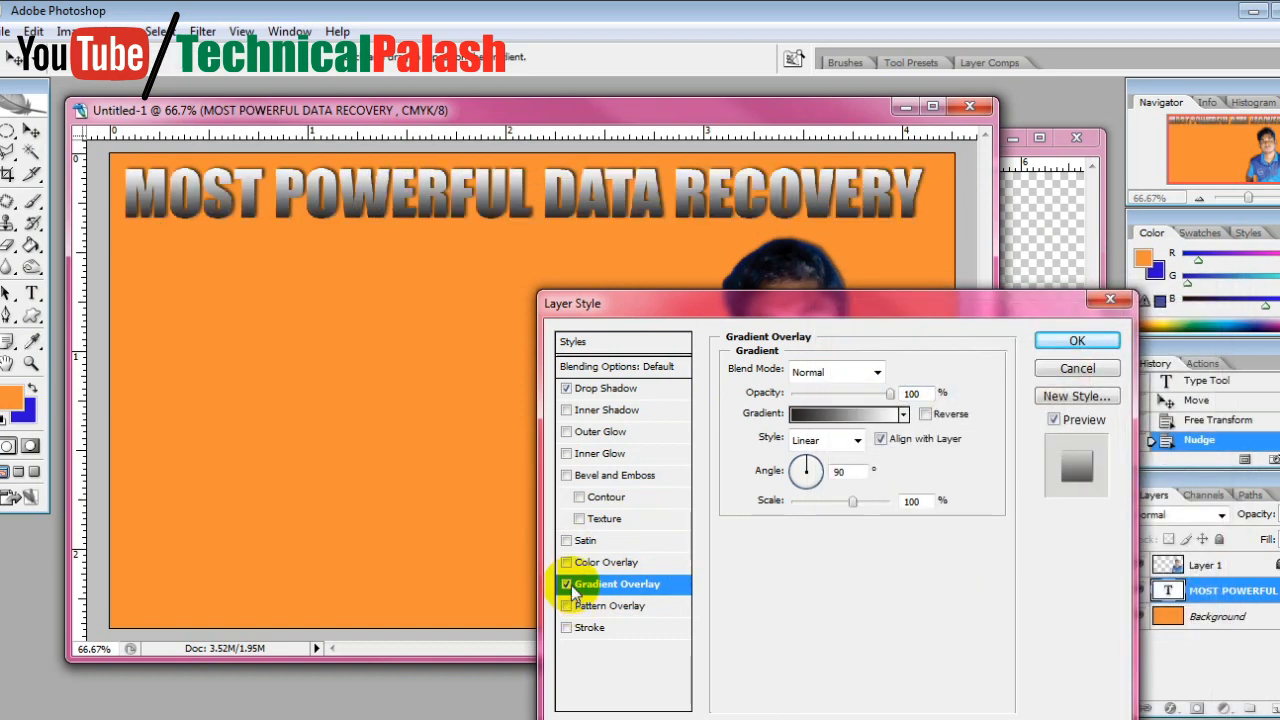
{"action": "left_click", "coordinate": [566, 584]}
Try the Color Overlay, Inner Shadow, Outer Glow and Satin effects on the title and switch each off again
{"action": "left_click", "coordinate": [566, 562]}
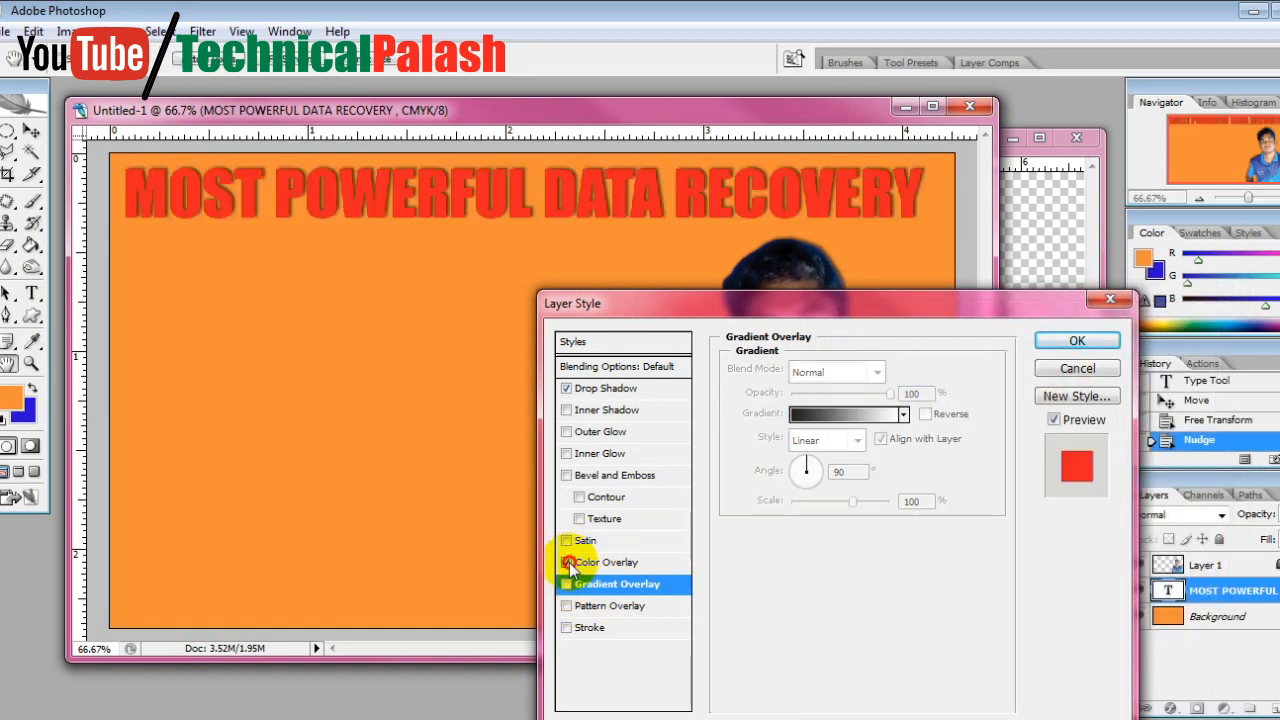
{"action": "left_click", "coordinate": [567, 562]}
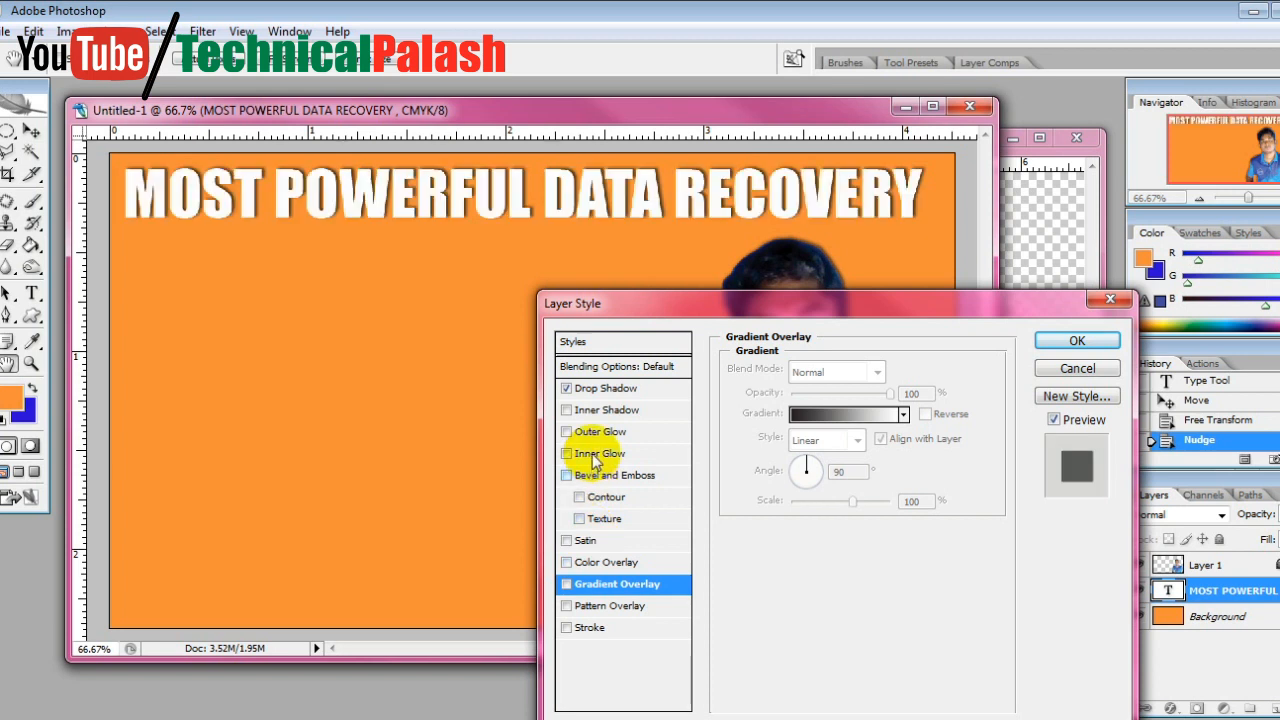
{"action": "left_click", "coordinate": [567, 410]}
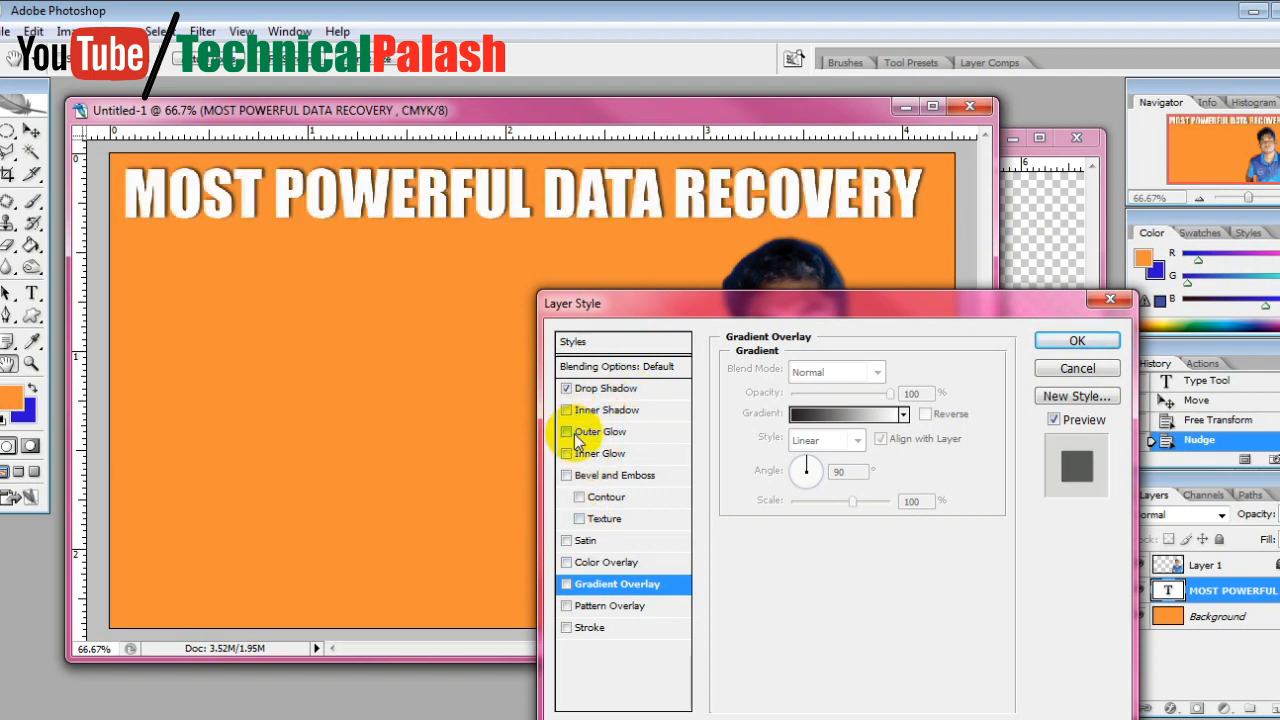
{"action": "left_click", "coordinate": [567, 432]}
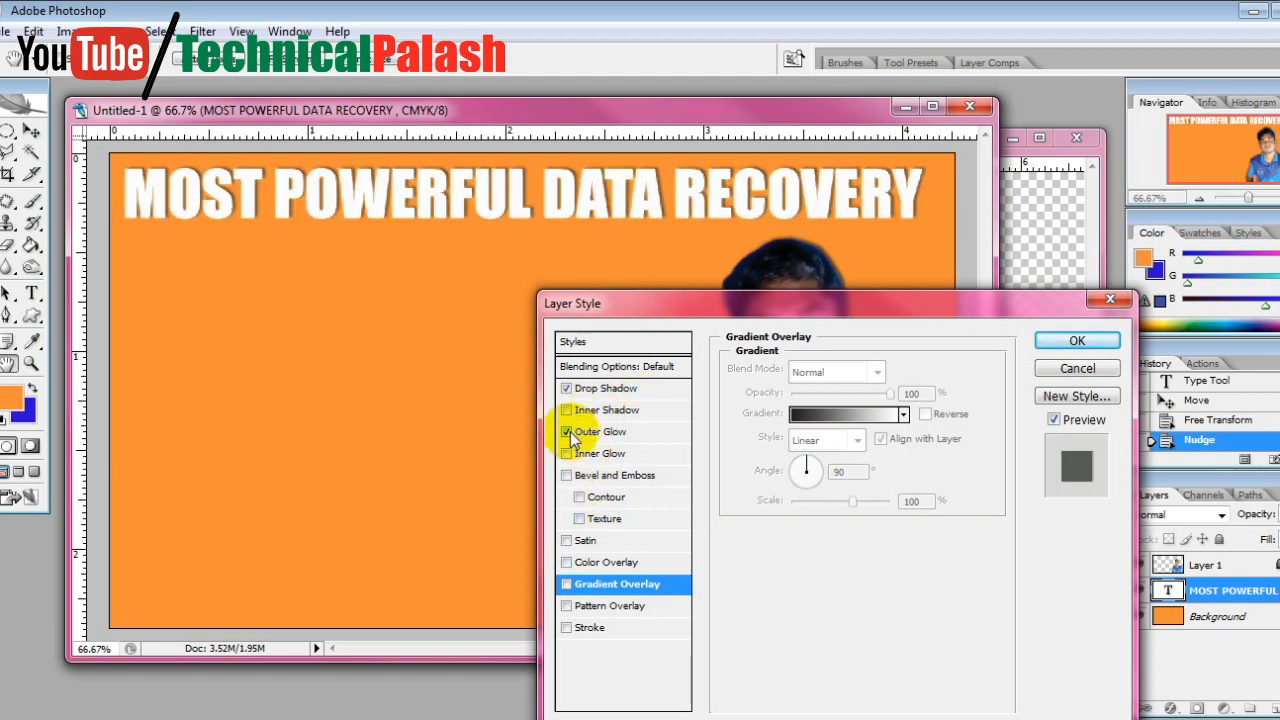
{"action": "left_click", "coordinate": [572, 540]}
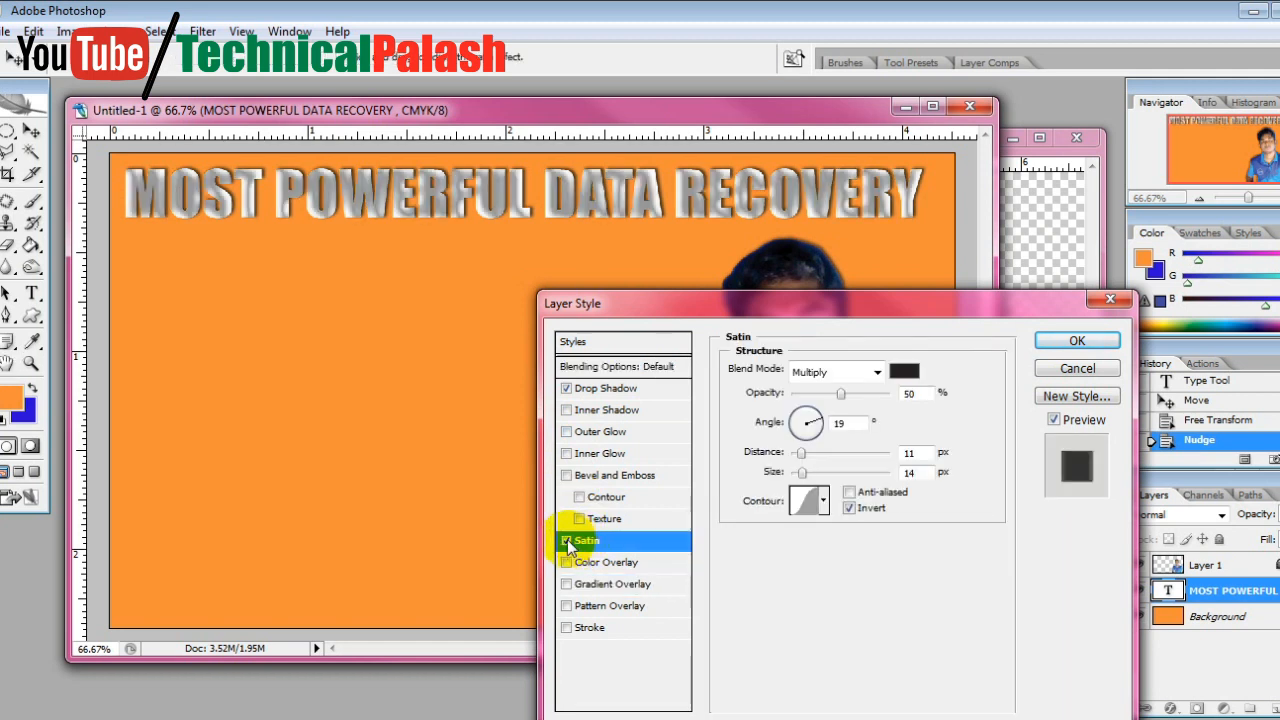
{"action": "left_click", "coordinate": [566, 541]}
Set the title's drop shadow to a distance of 6 px and an angle of 141°, and apply the layer style
{"action": "left_click", "coordinate": [610, 388]}
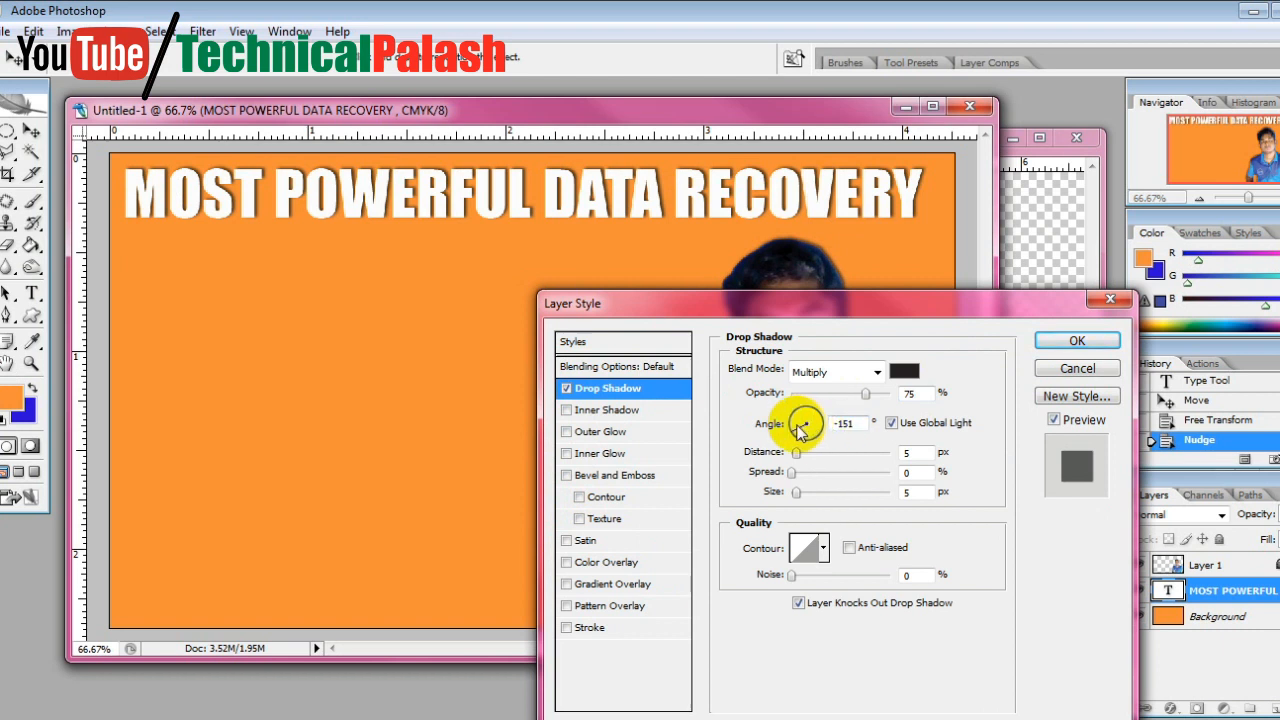
{"action": "left_click_drag", "start_coordinate": [797, 453], "coordinate": [797, 457]}
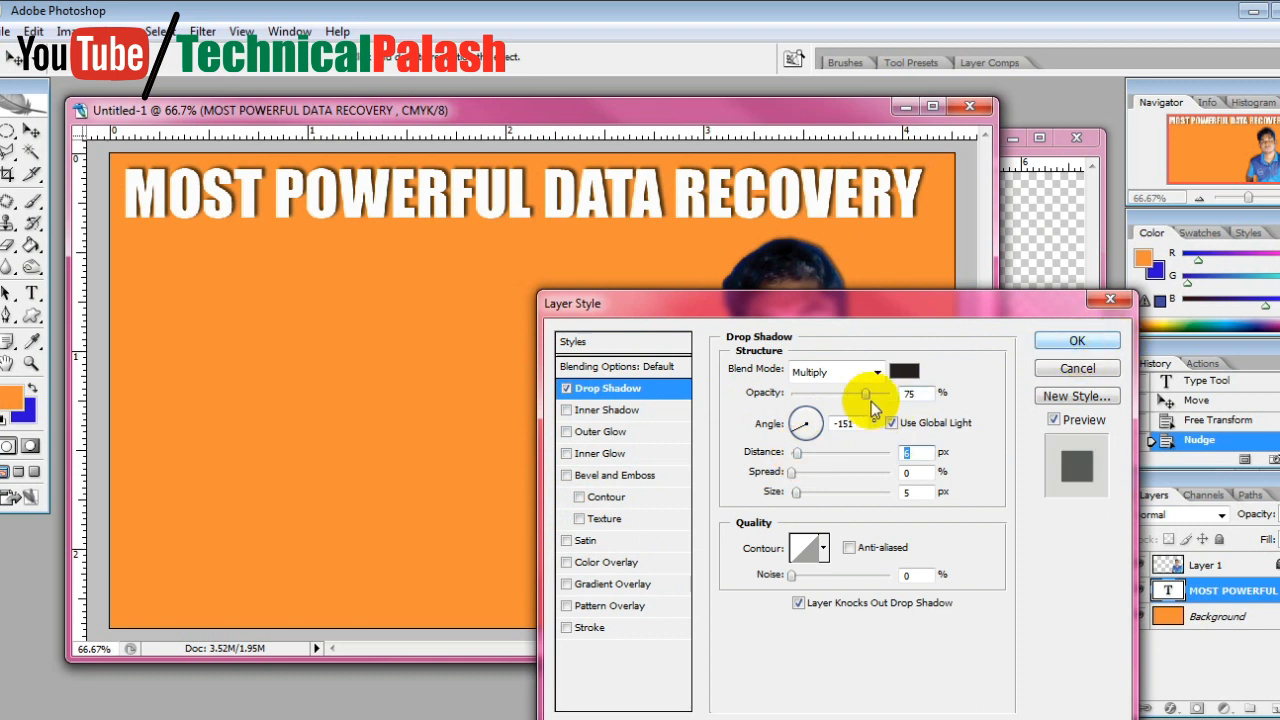
{"action": "left_click", "coordinate": [802, 424]}
{"action": "left_click_drag", "start_coordinate": [802, 424], "coordinate": [805, 425]}
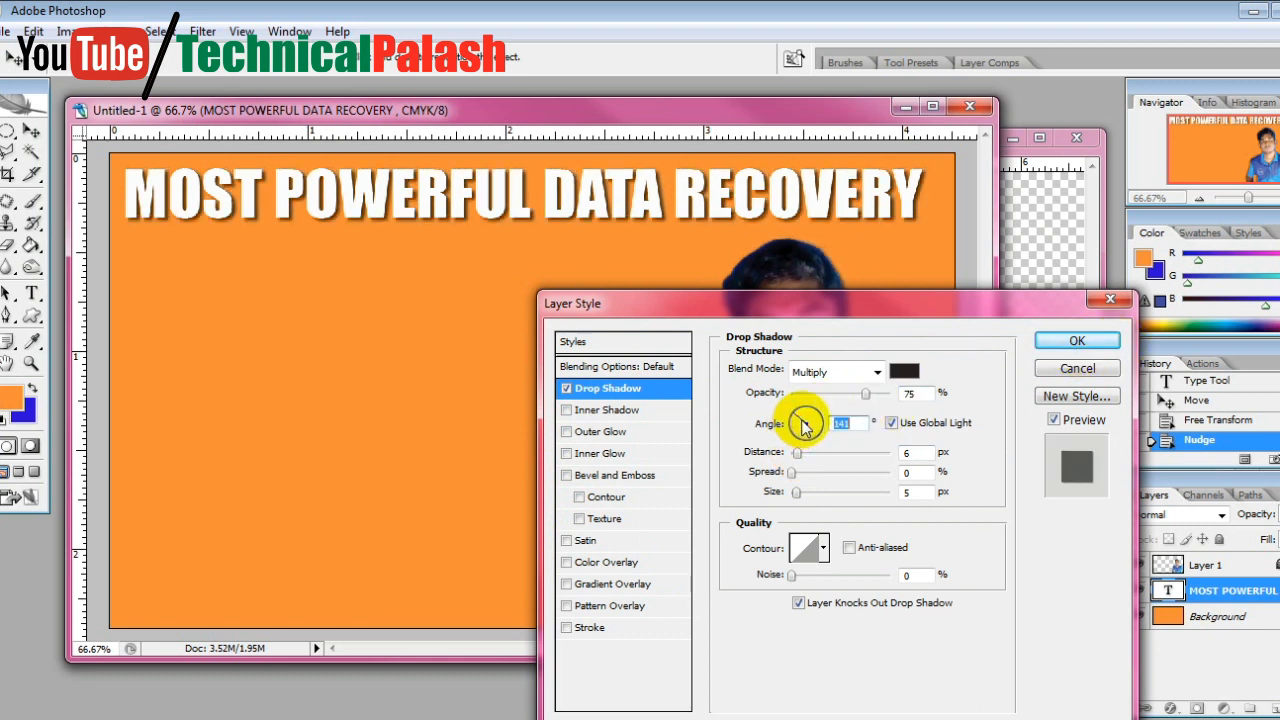
{"action": "left_click", "coordinate": [1070, 342]}
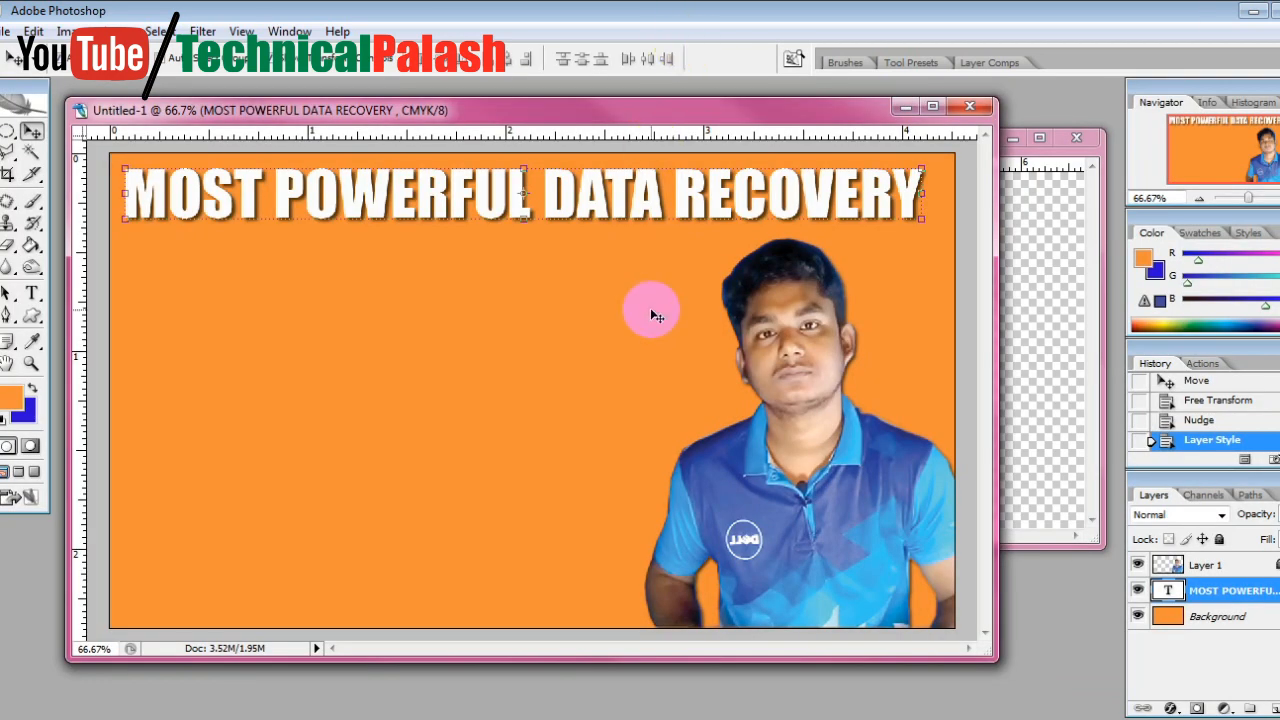
Examine how readable the thumbnail's title and portrait are at a very small display size, and return to the 66.7% view
{"action": "key", "text": "ctrl+minus"}
{"action": "key", "text": "ctrl+minus"}
{"action": "key", "text": "ctrl+minus"}
{"action": "key", "text": "ctrl+minus"}
{"action": "key", "text": "ctrl+minus"}
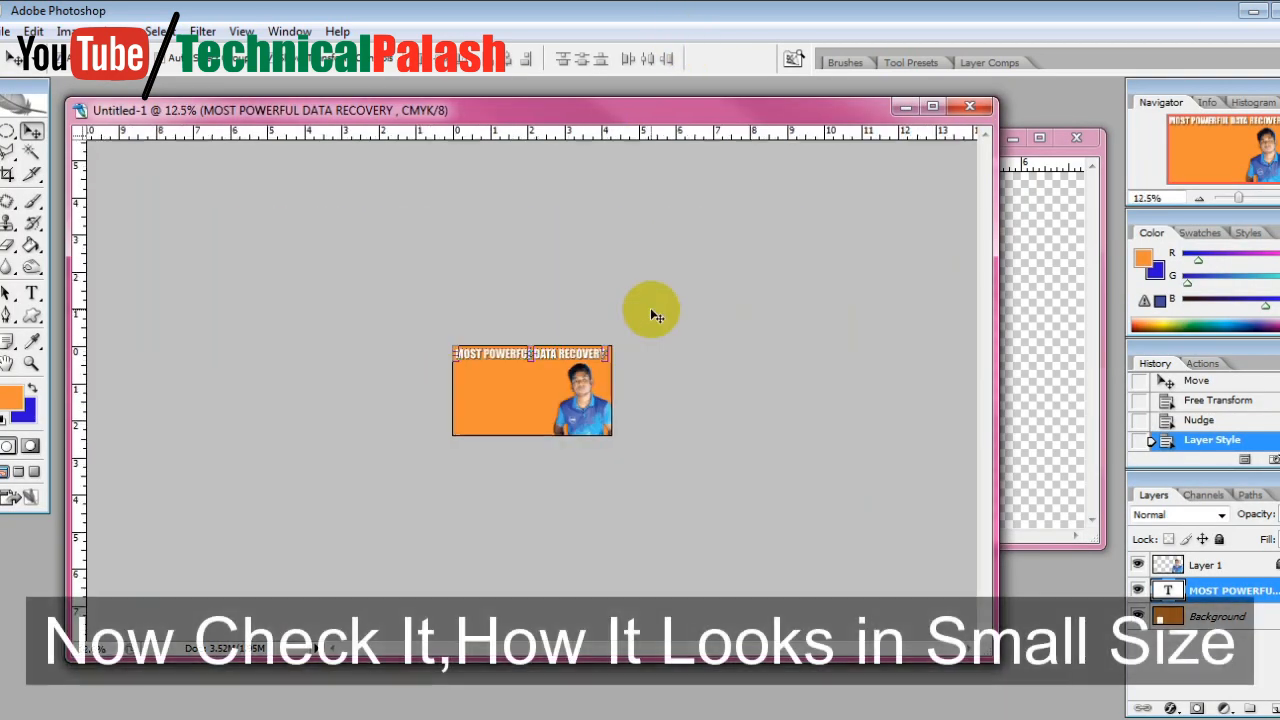
{"action": "key", "text": "ctrl+minus"}
{"action": "key", "text": "ctrl+plus"}
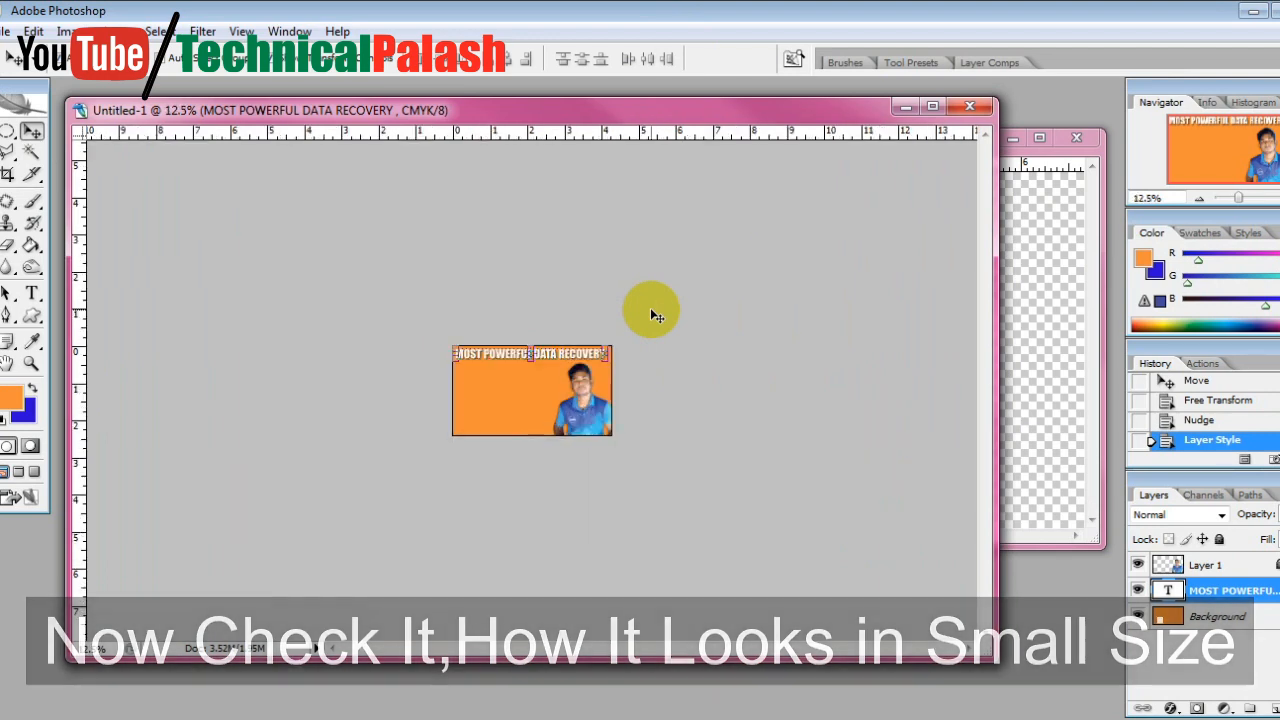
{"action": "key", "text": "ctrl+minus"}
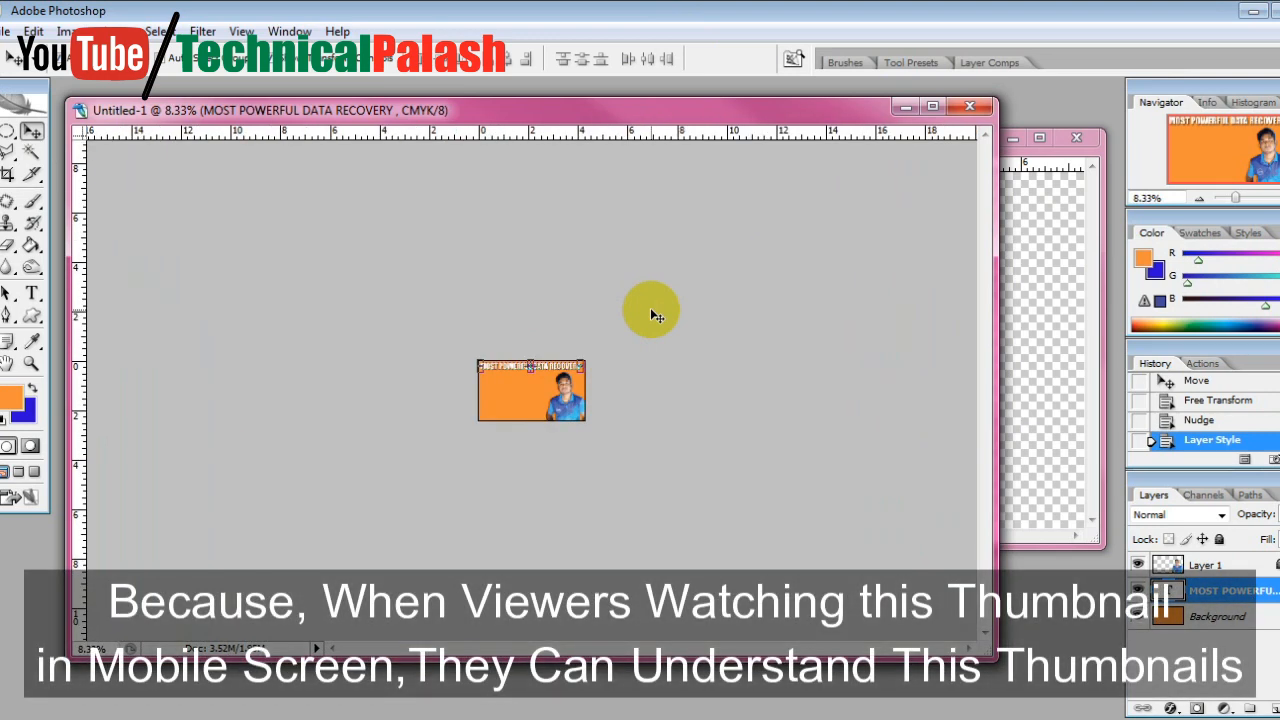
{"action": "key", "text": "ctrl+plus"}
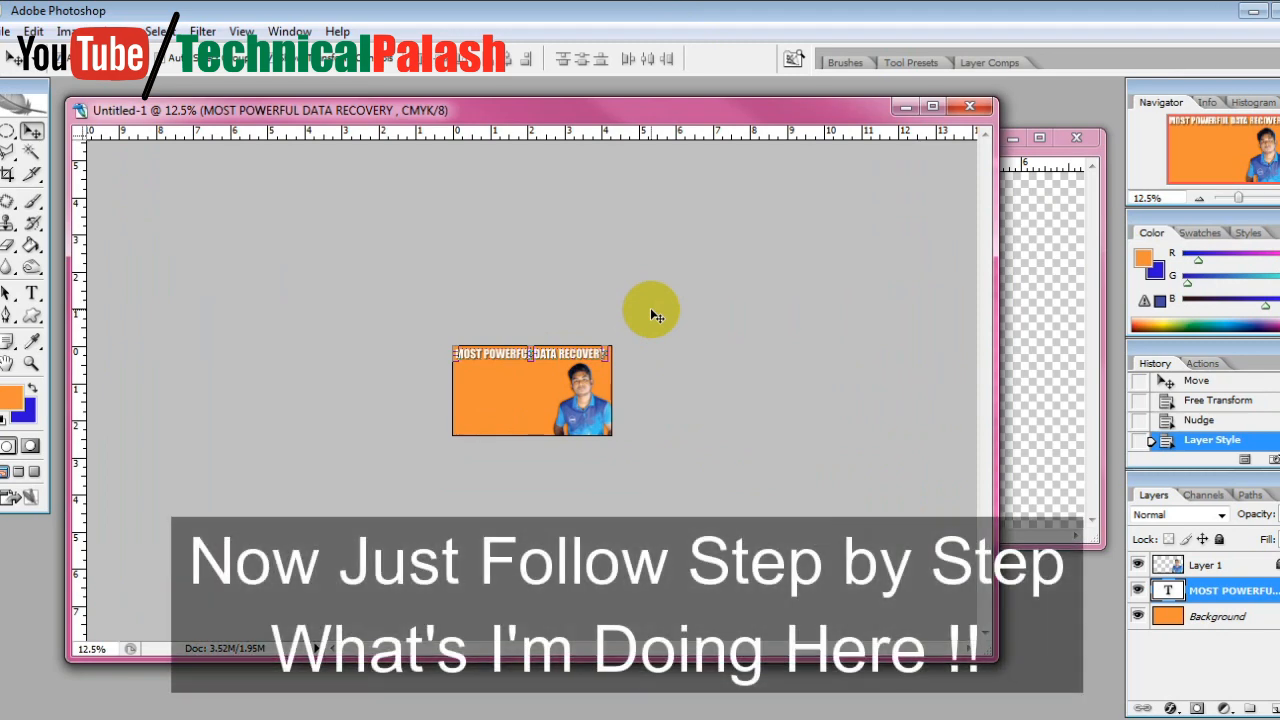
{"action": "key", "text": "ctrl+plus"}
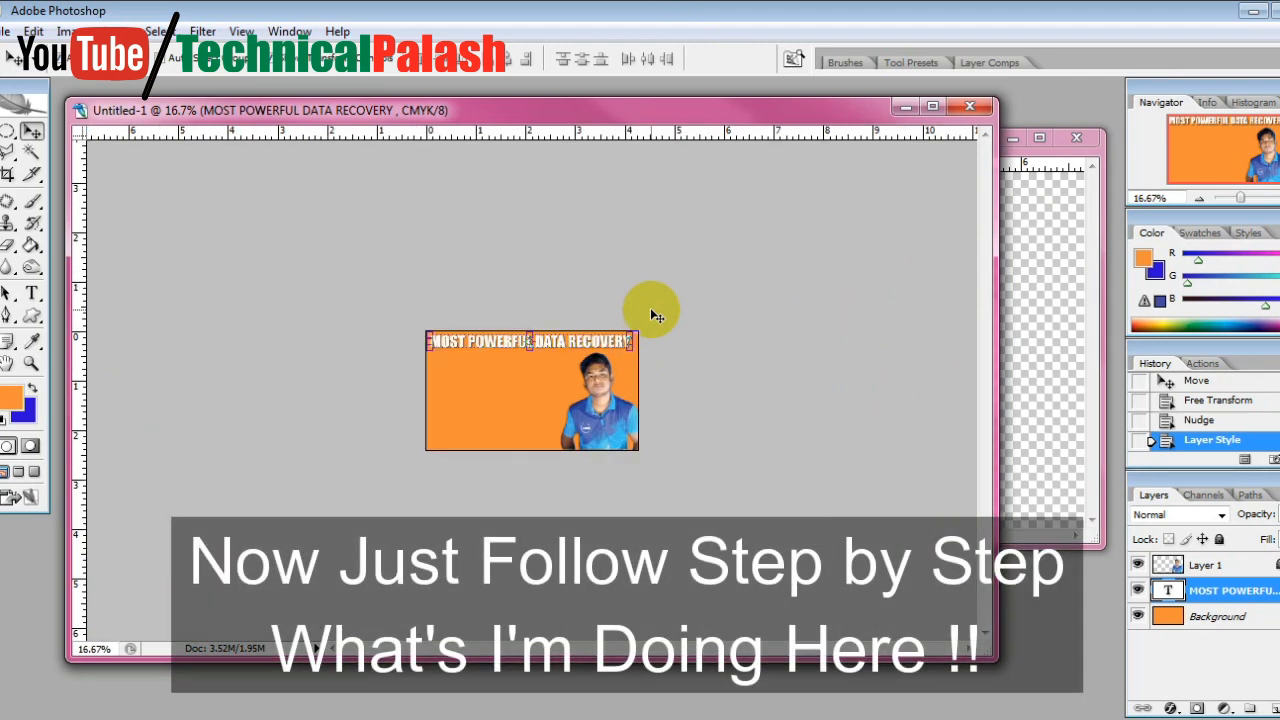
{"action": "key", "text": "ctrl+plus"}
{"action": "key", "text": "ctrl+plus"}
{"action": "key", "text": "ctrl+plus"}
{"action": "key", "text": "ctrl+plus"}
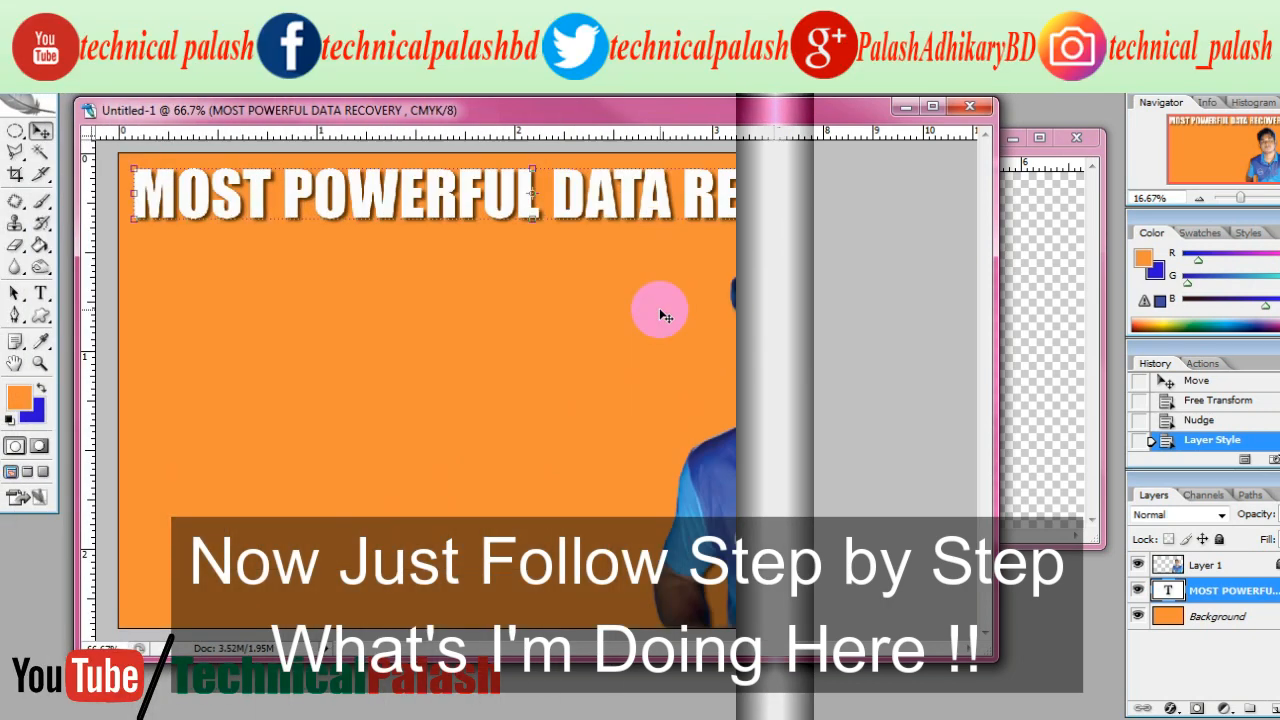
Lock the title layer completely and add a new text line below the title reading "Recover Your Data Without Data Lost"
{"action": "left_click", "coordinate": [1228, 540]}
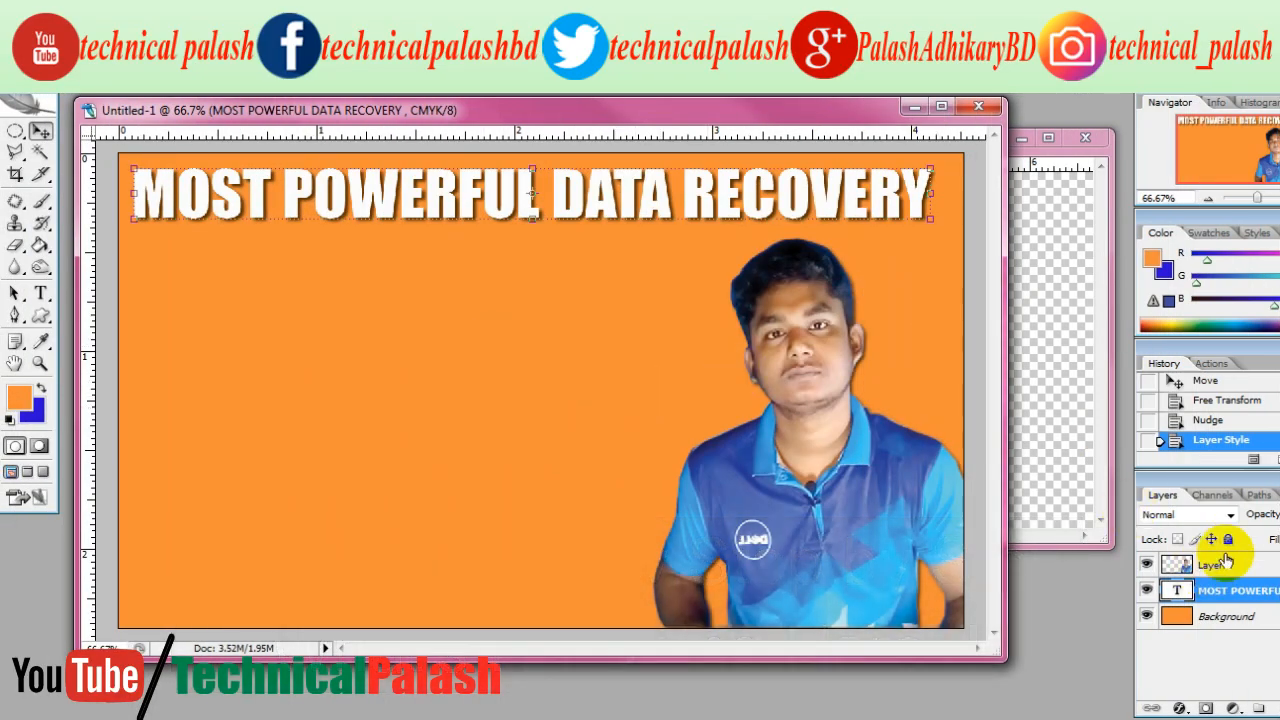
{"action": "left_click", "coordinate": [330, 205]}
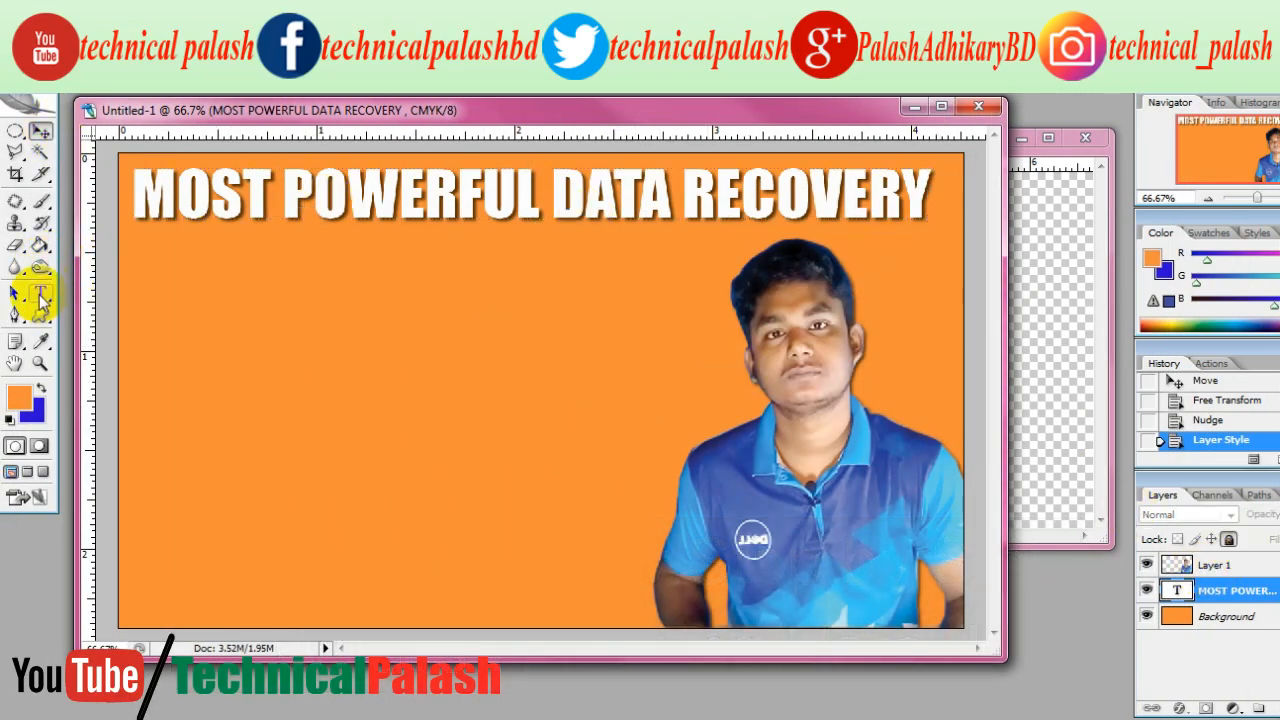
{"action": "left_click", "coordinate": [38, 293]}
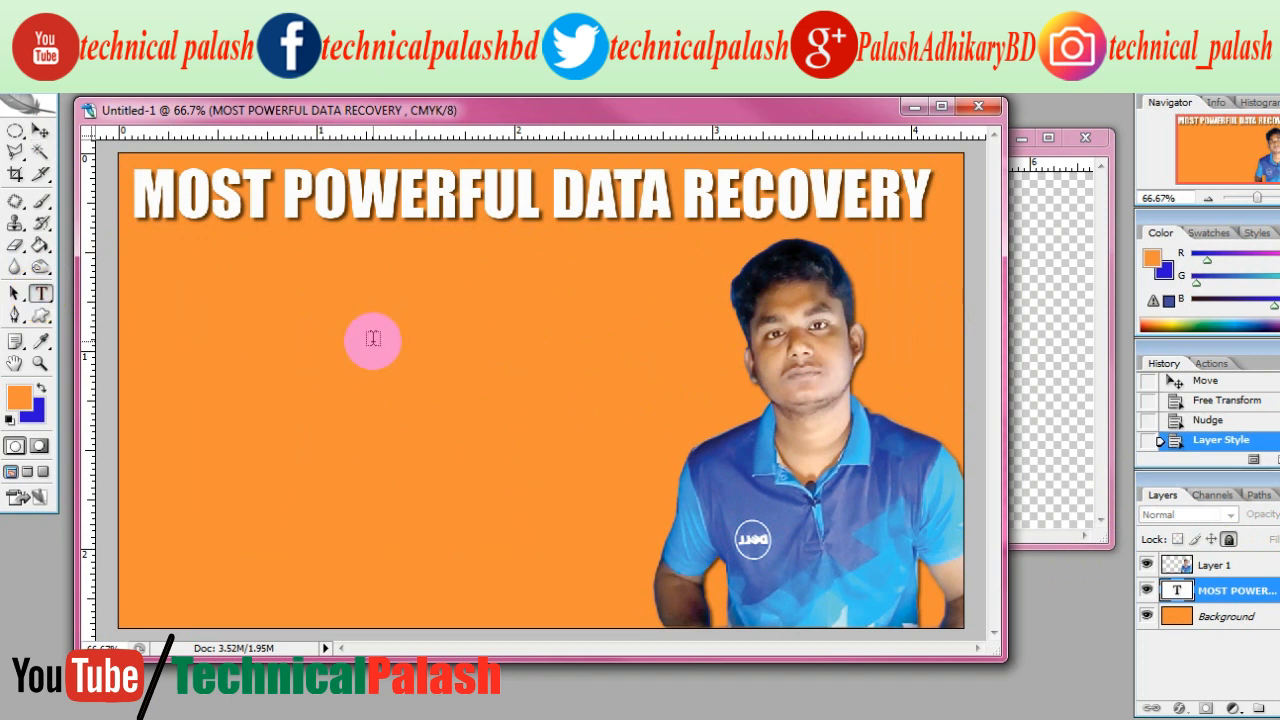
{"action": "left_click", "coordinate": [372, 339]}
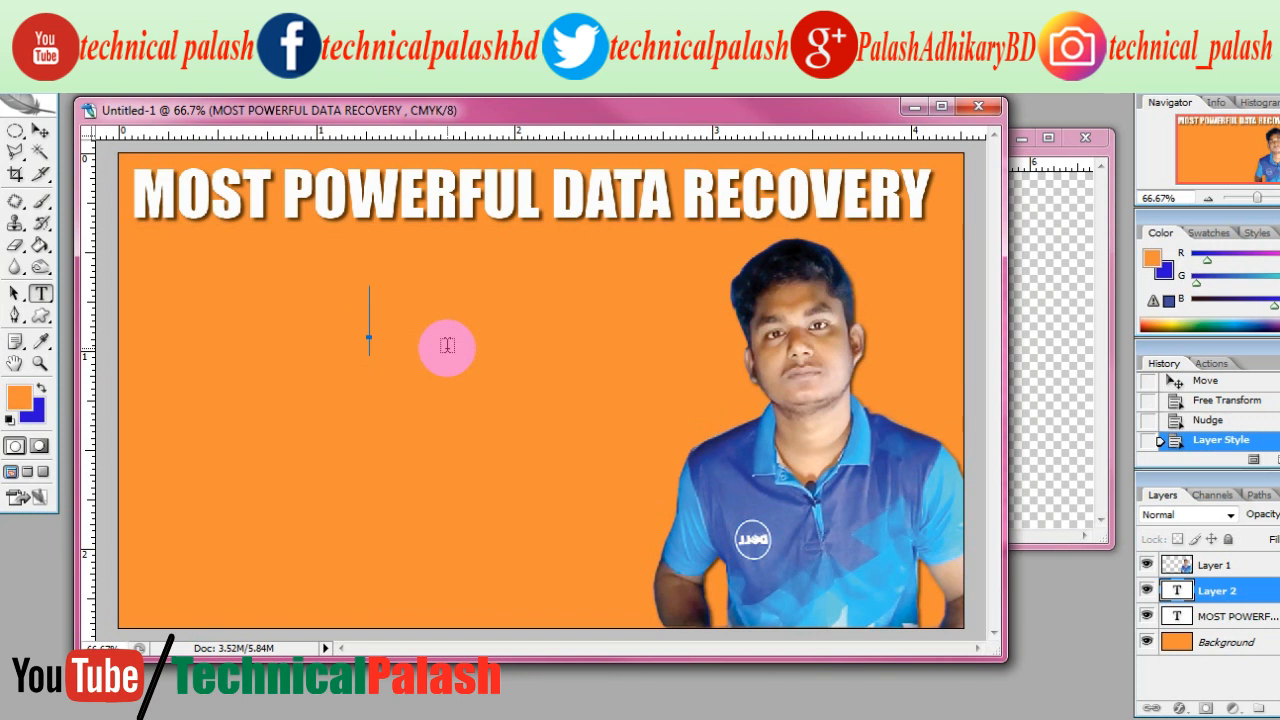
{"action": "type", "text": "Recover Yo"}
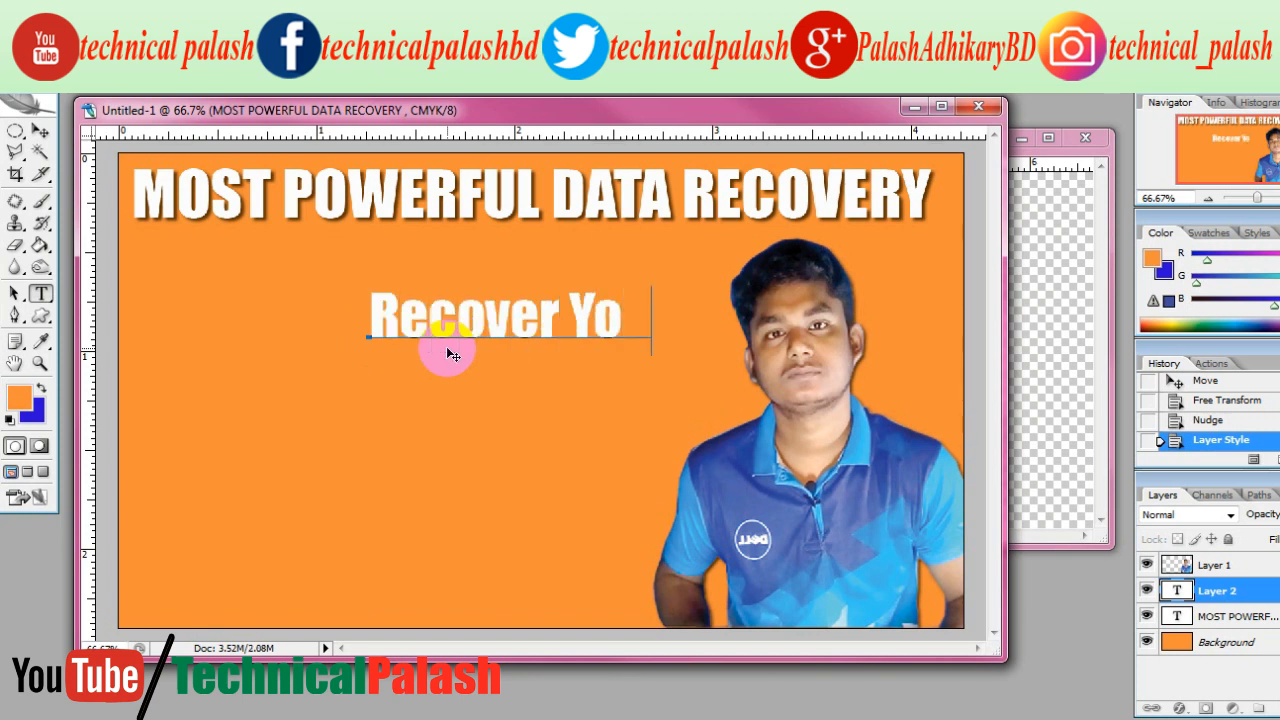
{"action": "type", "text": "ur Data"}
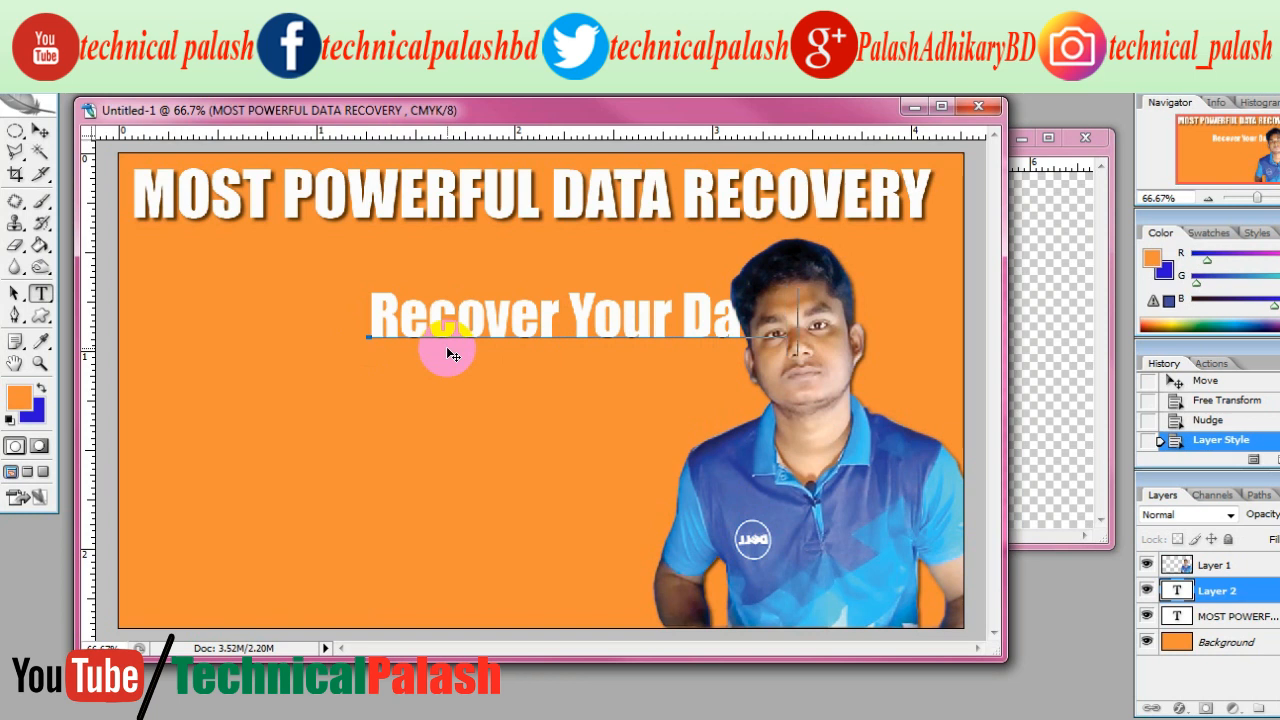
{"action": "type", "text": " without"}
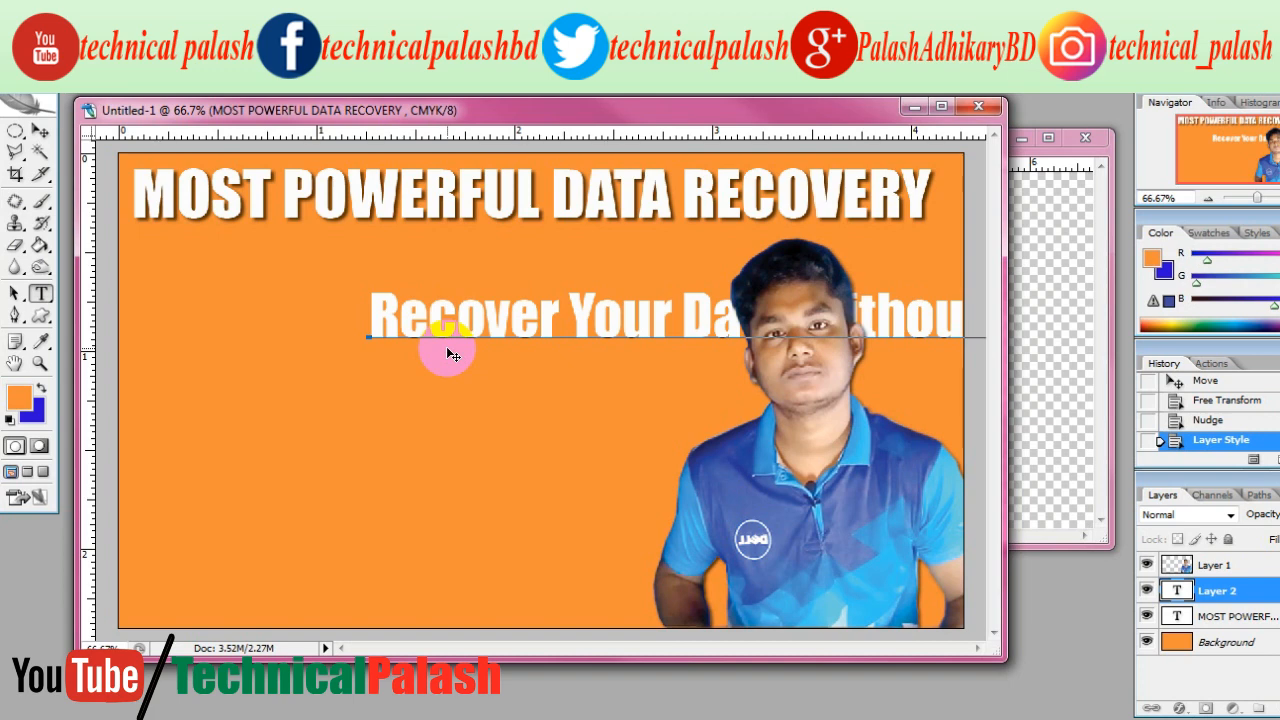
Reduce the size of the whole new text line and move it beneath the title, aligned with the title's left edge
{"action": "key", "text": "ctrl+a"}
{"action": "key", "text": "ctrl+shift+comma"}
{"action": "key", "text": "ctrl+shift+comma"}
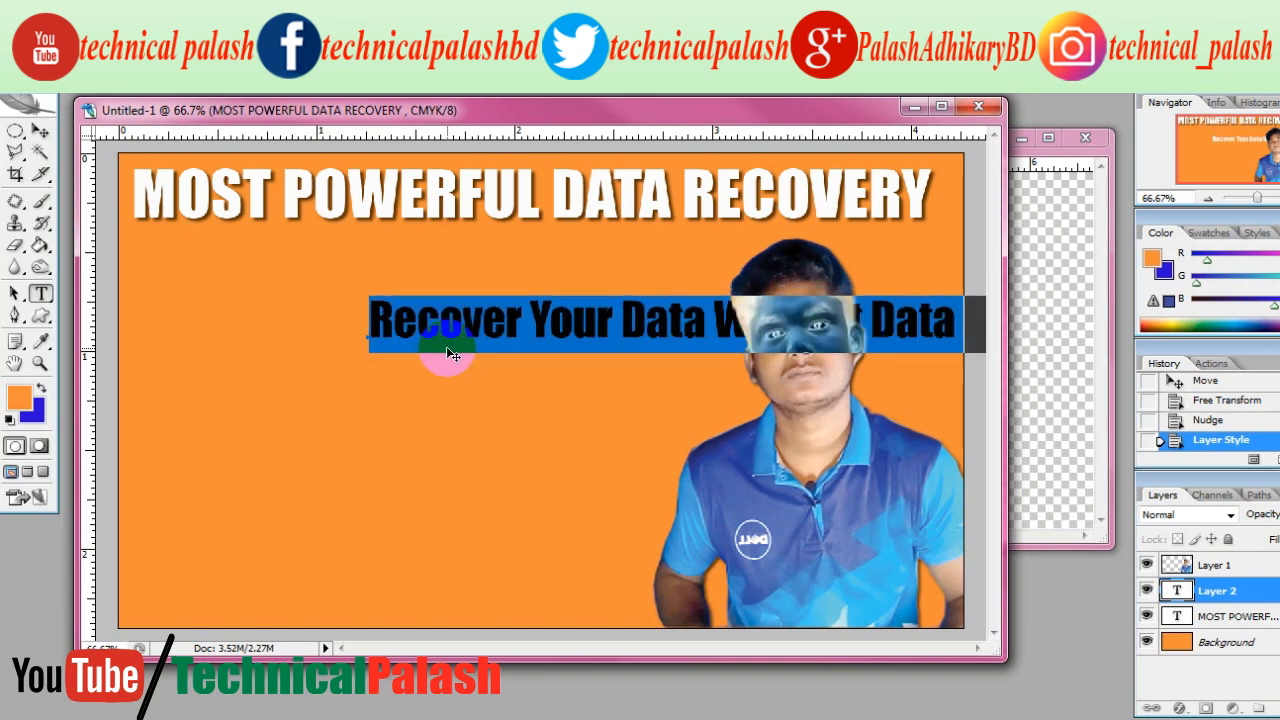
{"action": "left_click", "coordinate": [40, 131]}
{"action": "left_click_drag", "start_coordinate": [446, 321], "coordinate": [262, 287]}
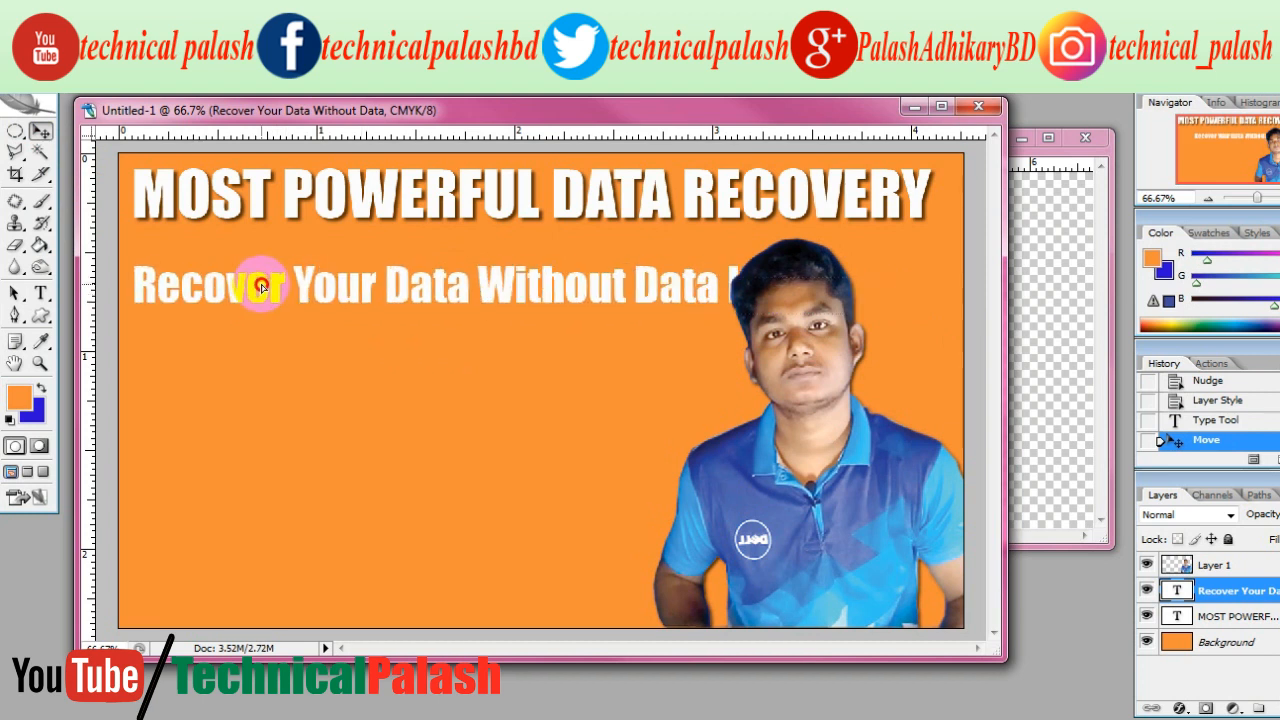
Break the subtitle text into two lines, with "Without Data Lost" starting the second line
{"action": "double_click", "coordinate": [1176, 590]}
{"action": "left_click", "coordinate": [492, 287]}
{"action": "key", "text": "Return"}
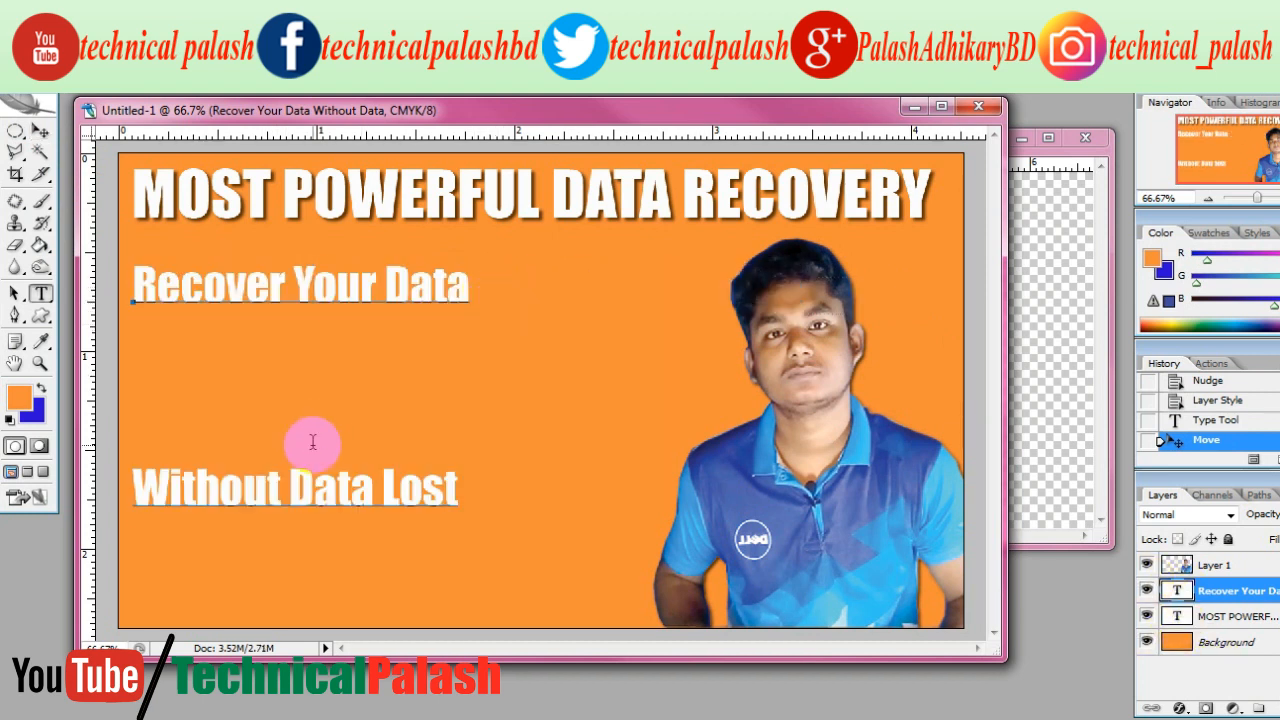
Select both lines of the subtitle text and show the Paragraph settings
{"action": "left_click_drag", "start_coordinate": [480, 486], "coordinate": [131, 337]}
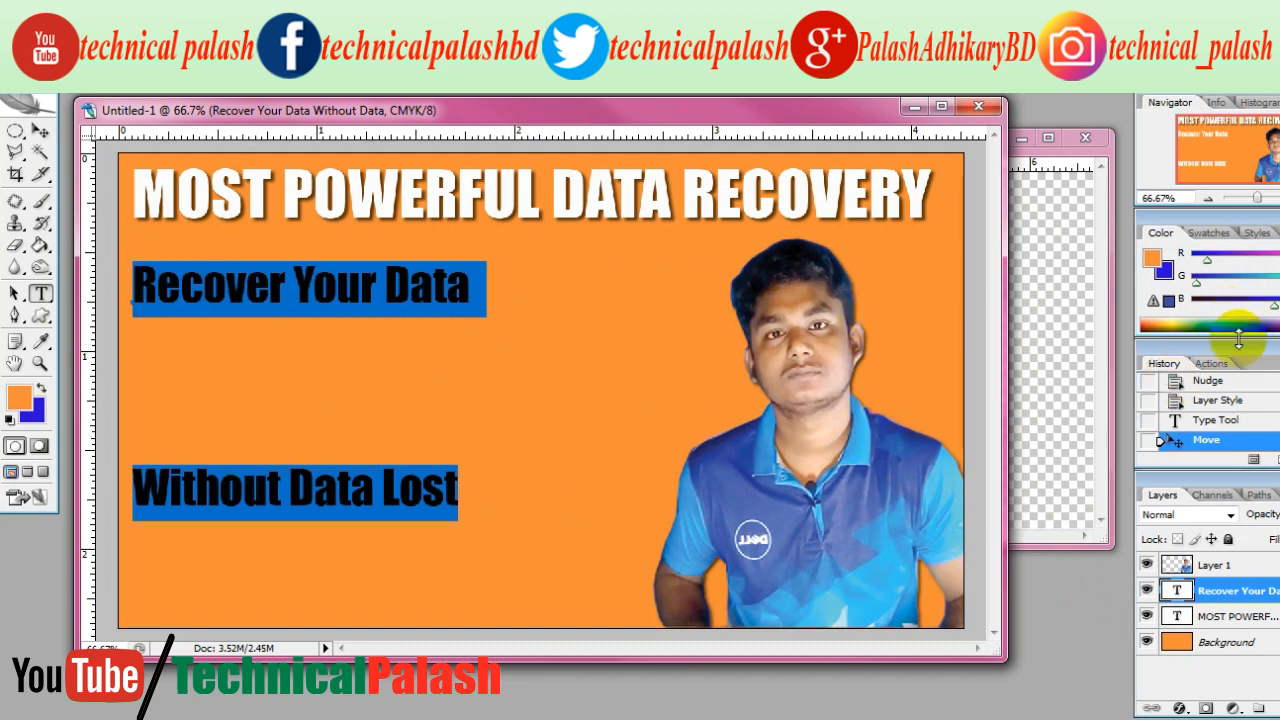
{"action": "left_click", "coordinate": [295, 82]}
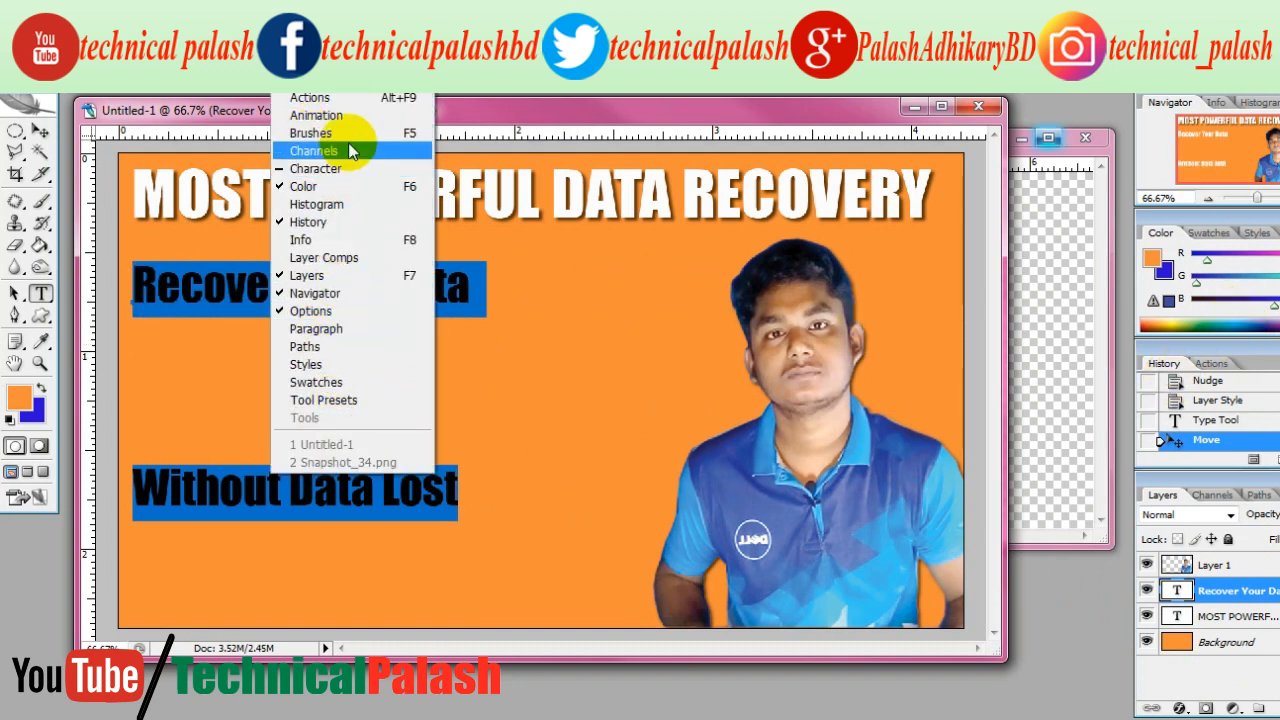
{"action": "left_click", "coordinate": [316, 328]}
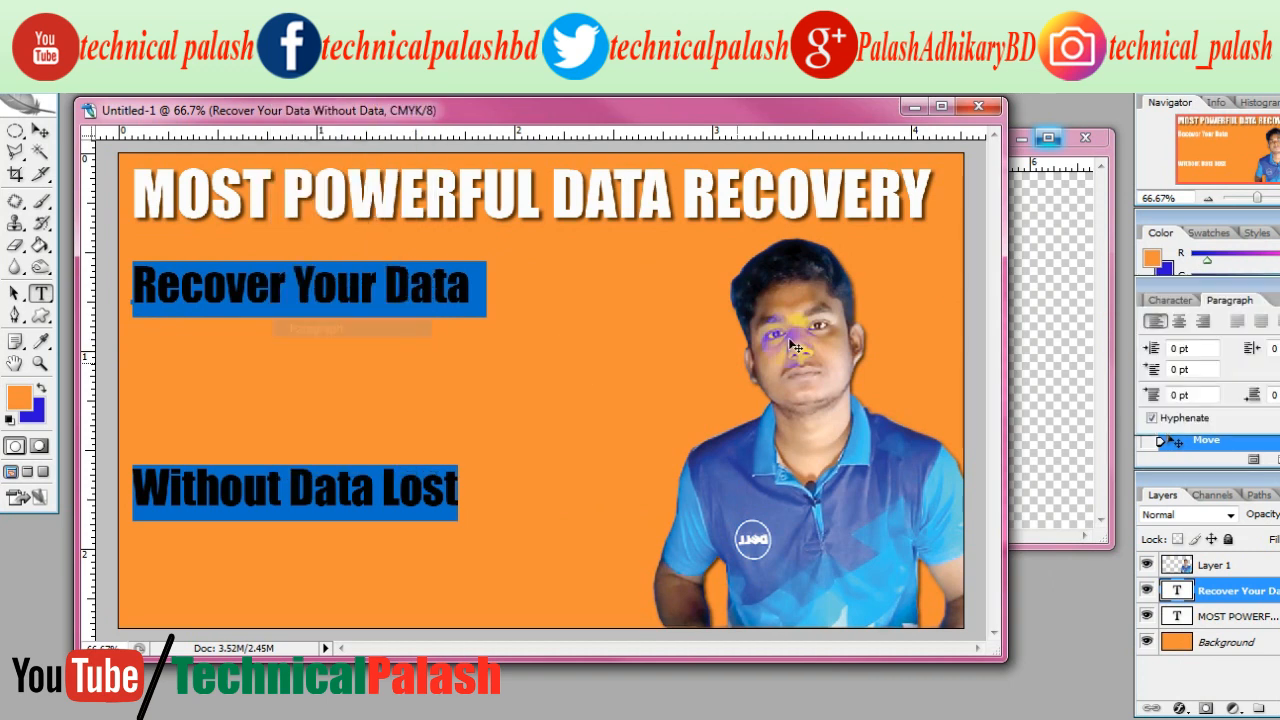